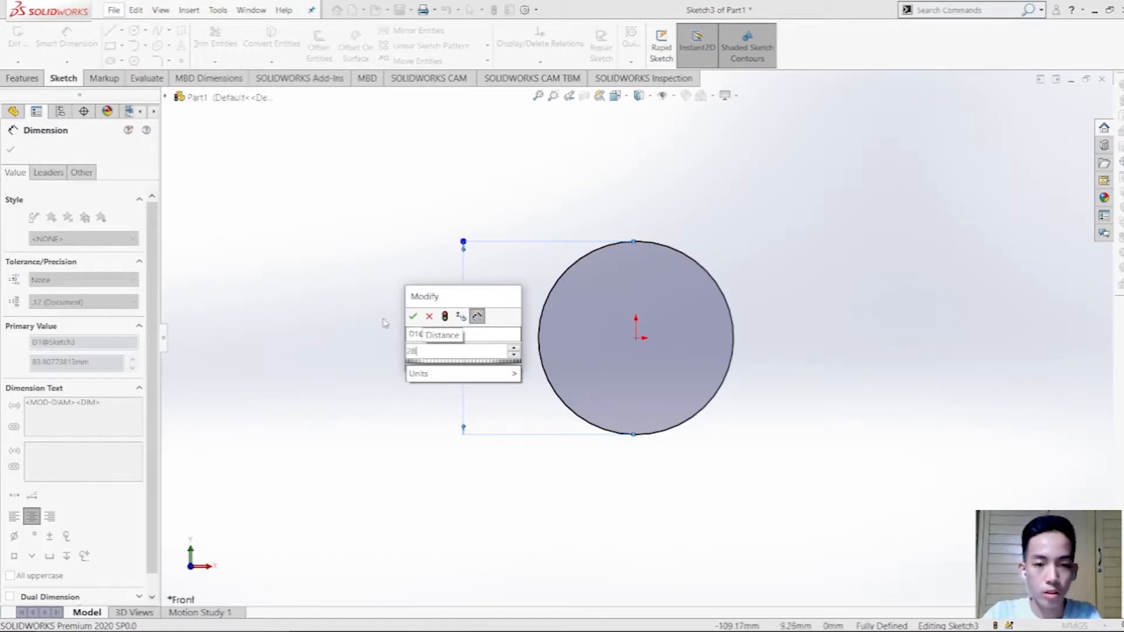
Step: Set the circle's diameter to 28 mm
{"action": "key", "text": "Return"}
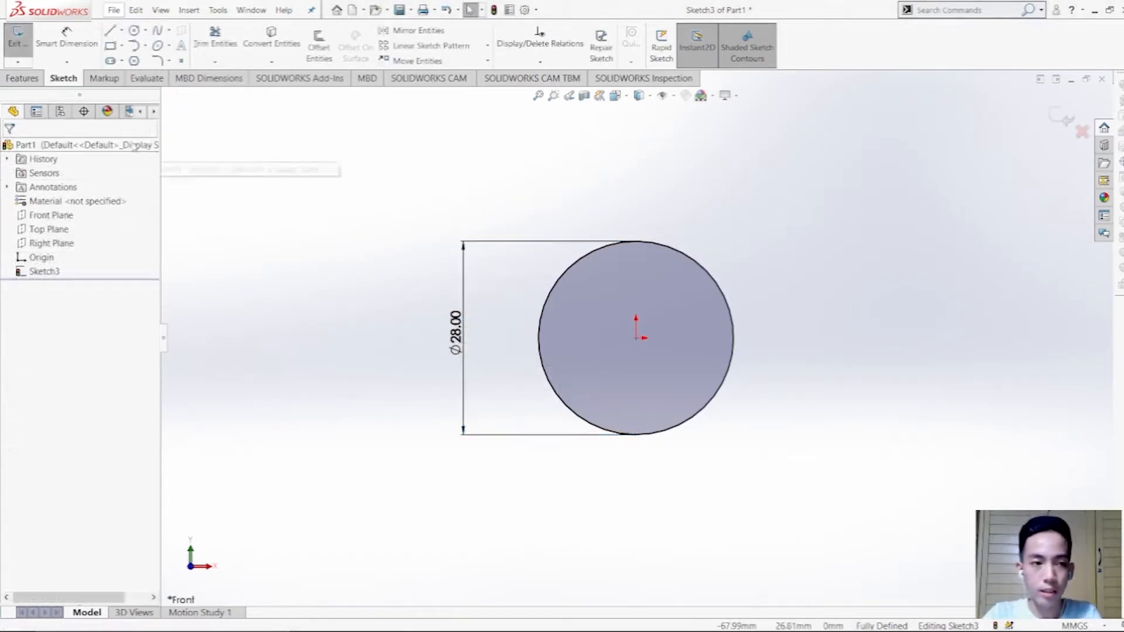
Step: Start a boss extrusion of the circle with a blind depth of 6.50 mm in Direction 1
{"action": "left_click", "coordinate": [22, 78]}
{"action": "left_click", "coordinate": [24, 44]}
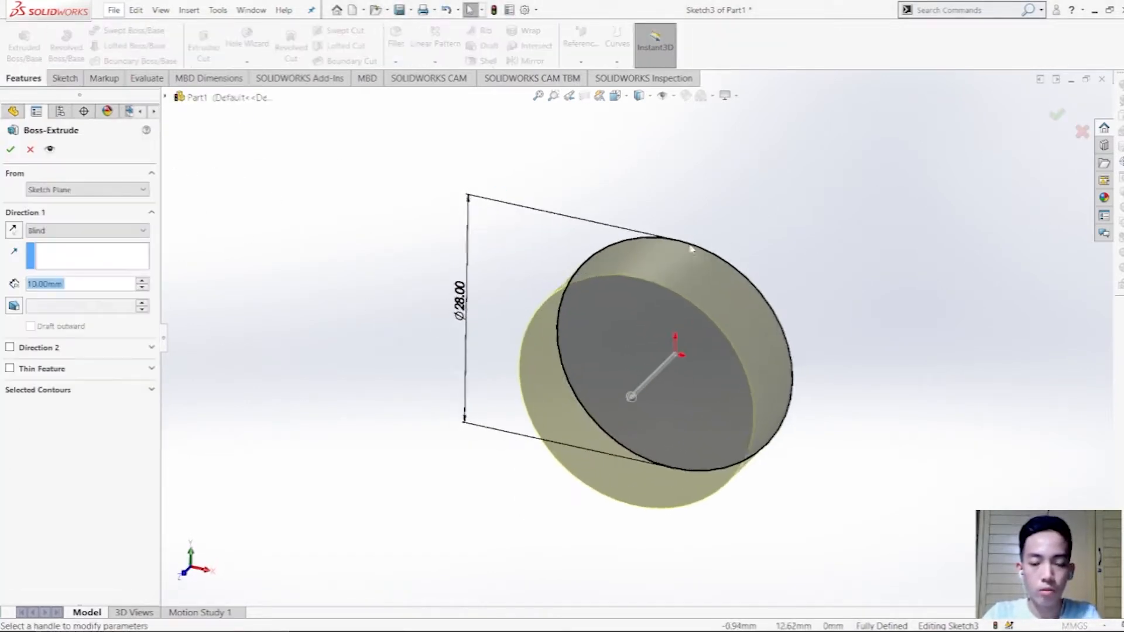
{"action": "key", "text": "Escape"}
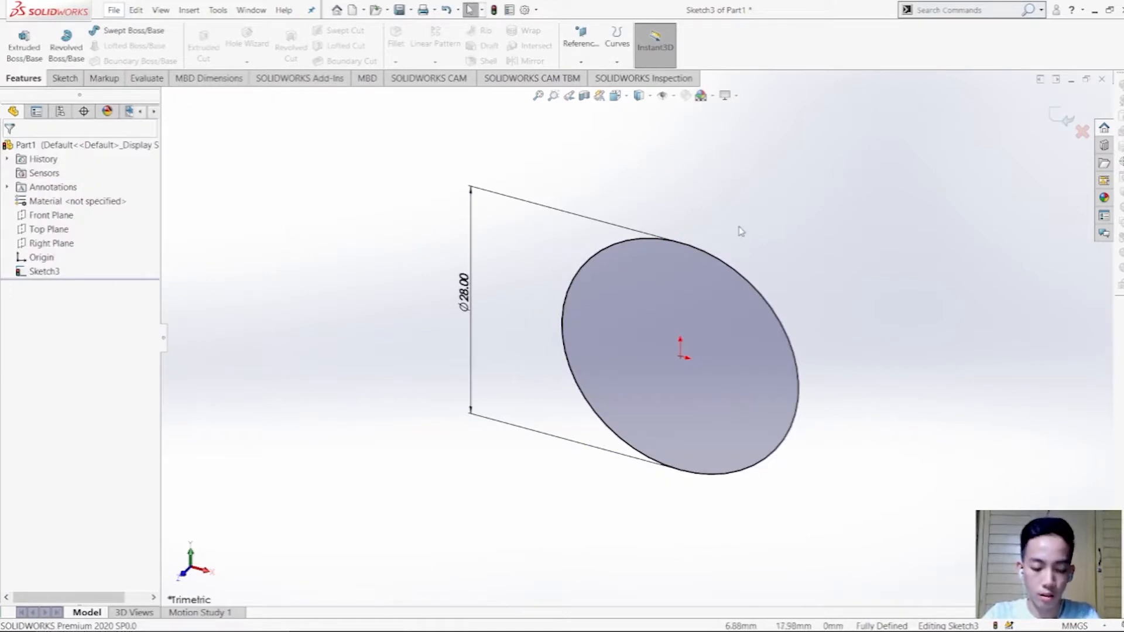
{"action": "left_click", "coordinate": [24, 44]}
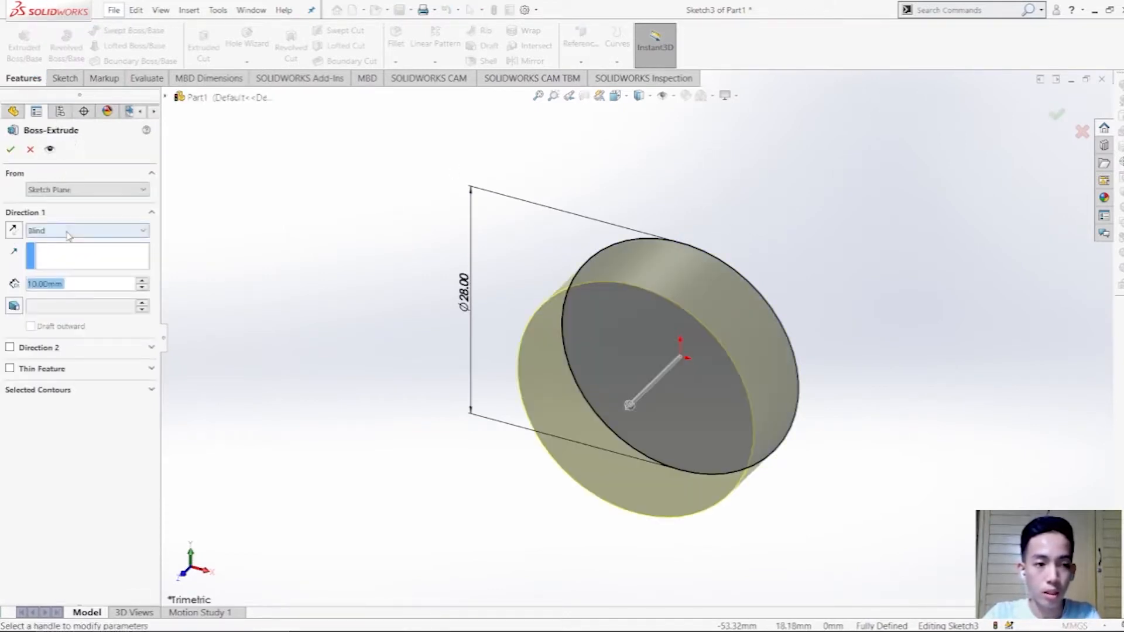
{"action": "right_click", "coordinate": [73, 286]}
{"action": "type", "text": "6.50"}
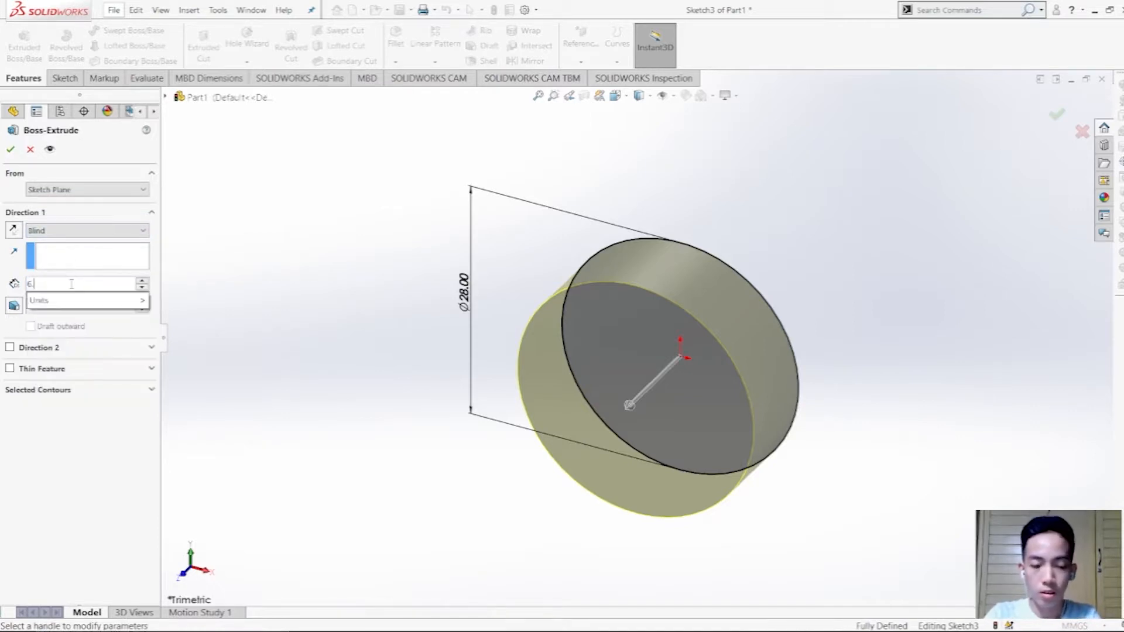
{"action": "mouse_move", "coordinate": [62, 305]}
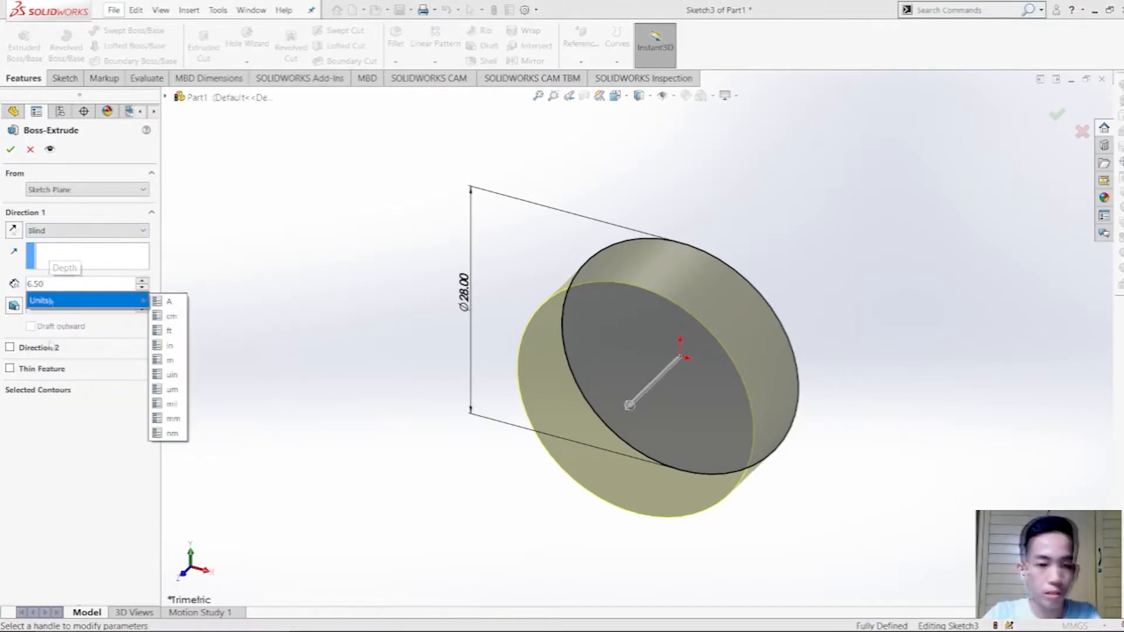
{"action": "left_click", "coordinate": [173, 419]}
Step: Extend the extrusion by a blind depth of 43.50 mm in Direction 2 and create the cylinder
{"action": "left_click", "coordinate": [10, 347]}
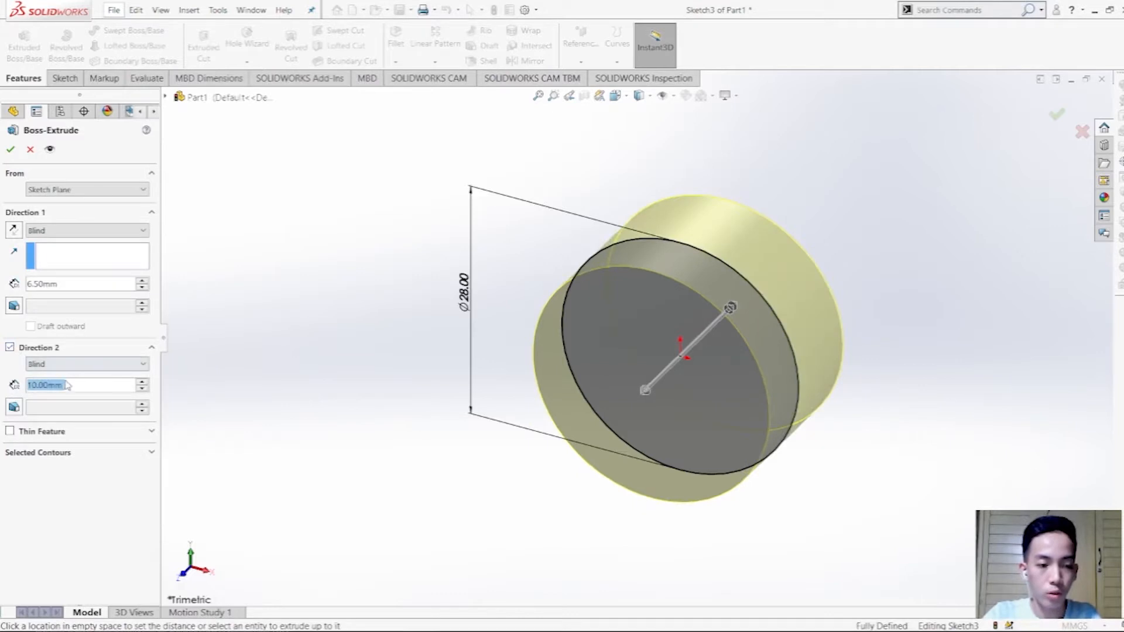
{"action": "right_click", "coordinate": [68, 385]}
{"action": "type", "text": "43.5"}
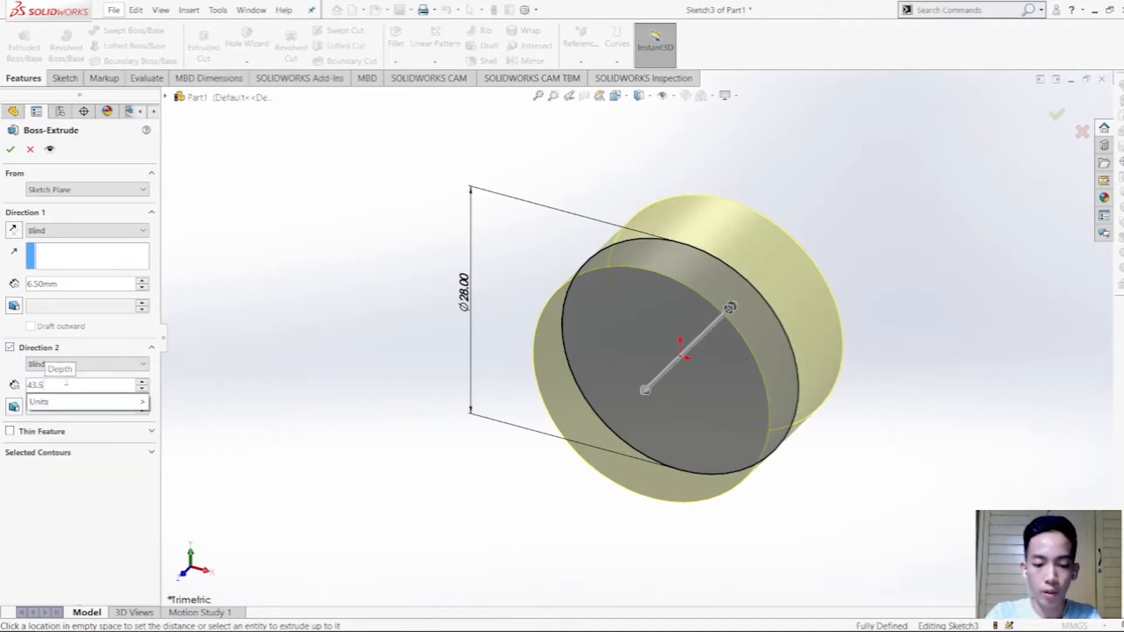
{"action": "type", "text": "0"}
{"action": "key", "text": "Return"}
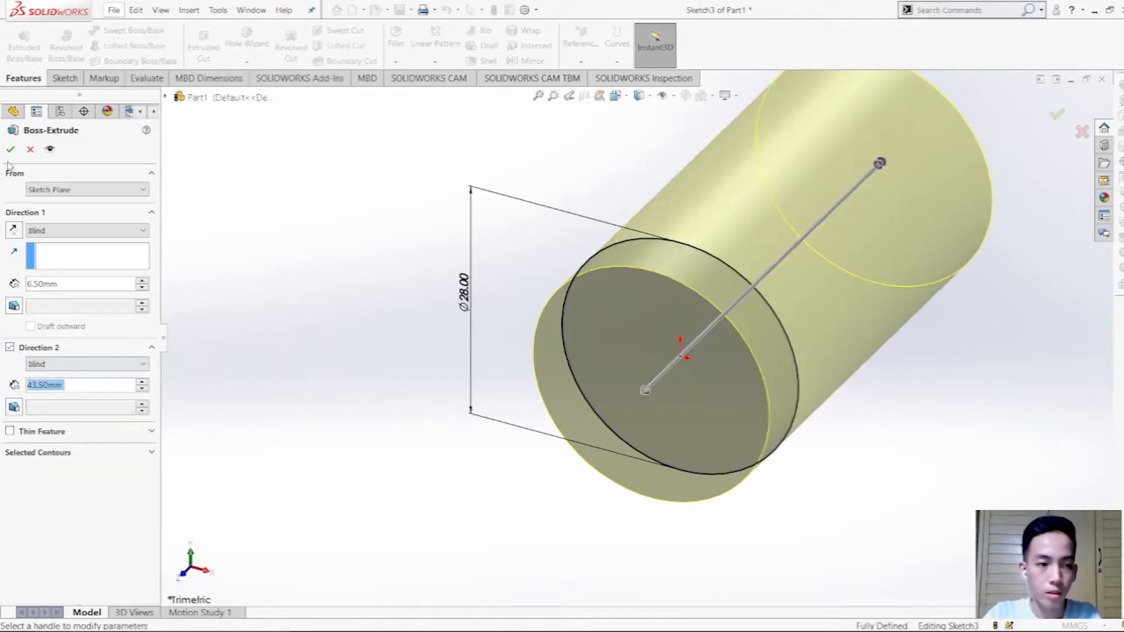
{"action": "left_click", "coordinate": [10, 148]}
{"action": "scroll", "coordinate": [463, 205], "scroll_direction": "down", "scroll_amount": 3}
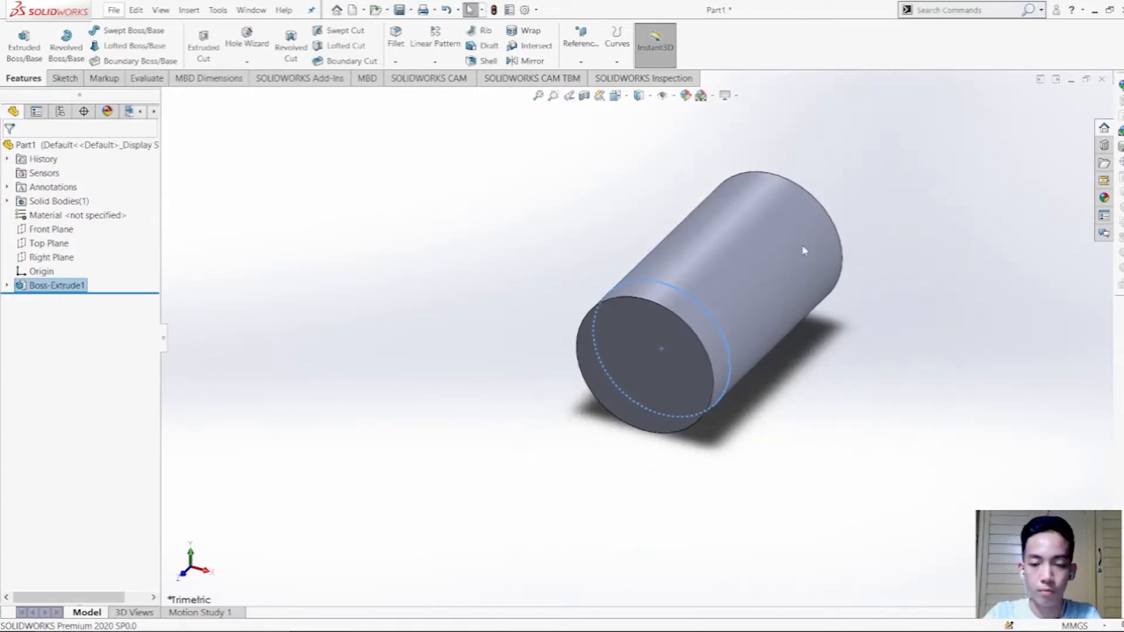
Step: Check the part's shape and dimensions in the ACTIVITY 4.png reference drawing in Photos and return to SOLIDWORKS
{"action": "key", "text": "ctrl+7"}
{"action": "key", "text": "alt+Tab"}
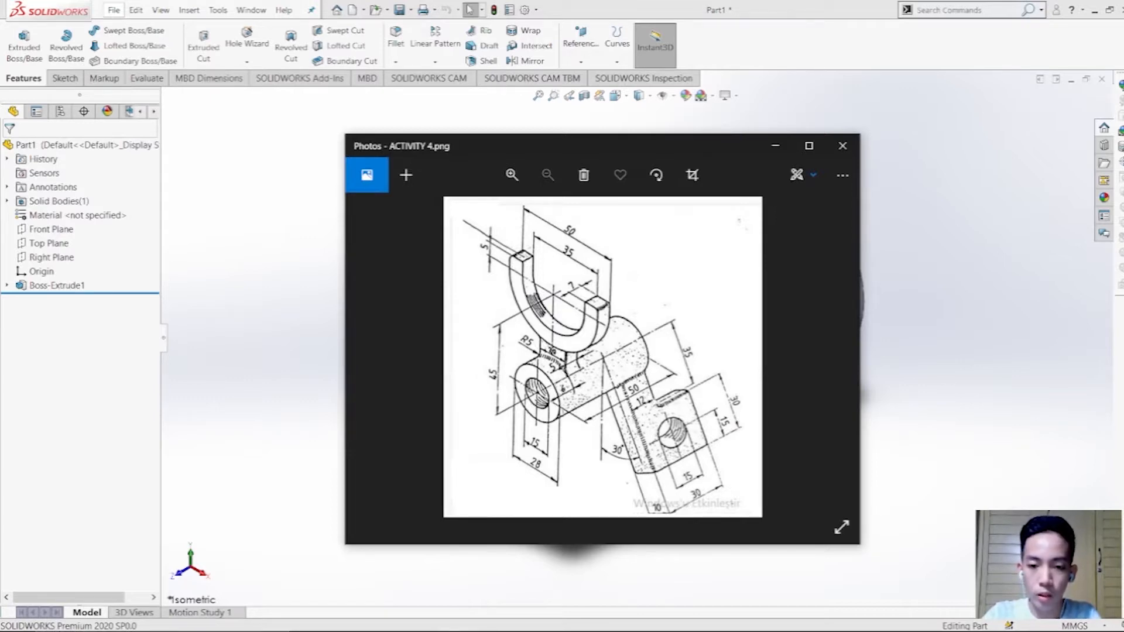
{"action": "left_click", "coordinate": [774, 146]}
Step: Start a sketch on the cylinder's flat rear end face and view it face-on
{"action": "key", "text": "space"}
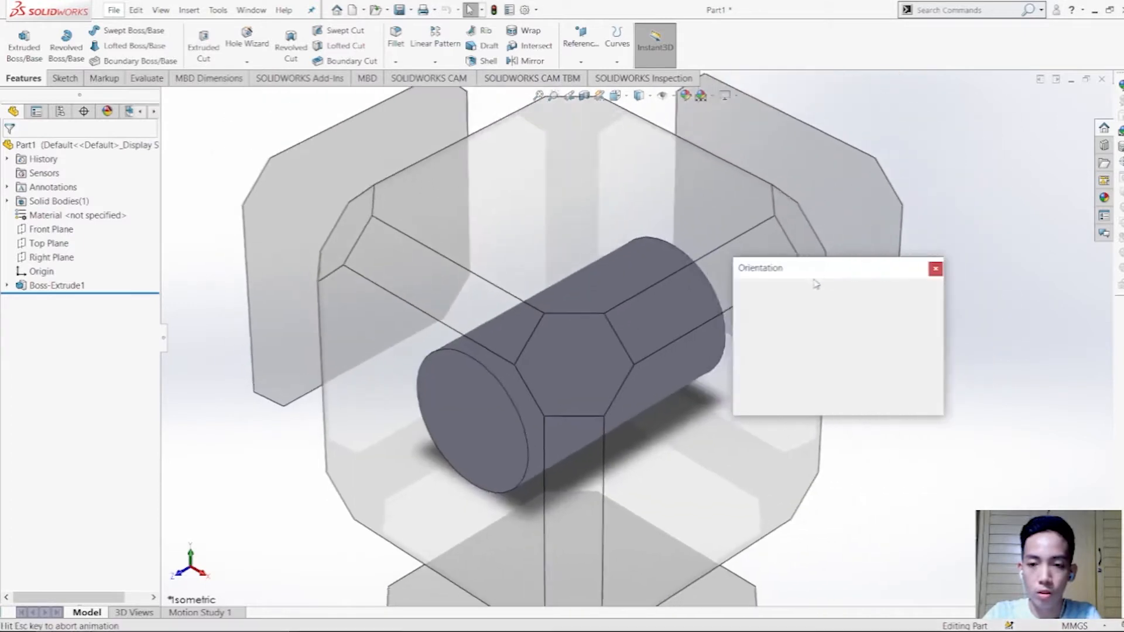
{"action": "left_click", "coordinate": [620, 332]}
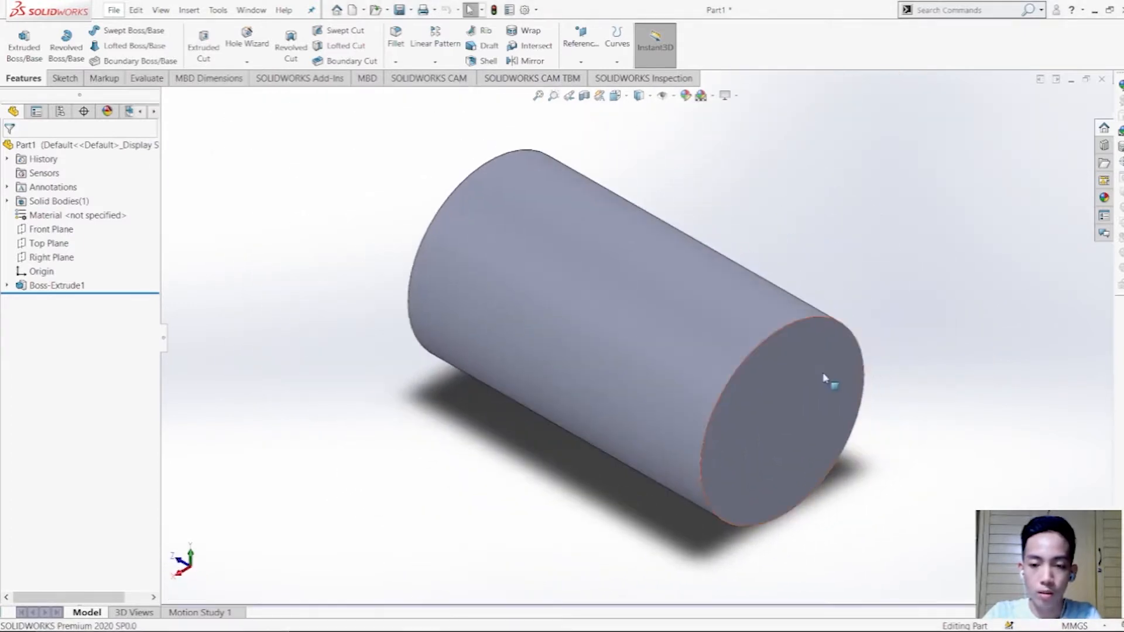
{"action": "scroll", "coordinate": [861, 447], "scroll_direction": "up", "scroll_amount": 2}
{"action": "scroll", "coordinate": [766, 456], "scroll_direction": "down", "scroll_amount": 3}
{"action": "scroll", "coordinate": [752, 448], "scroll_direction": "up", "scroll_amount": 1}
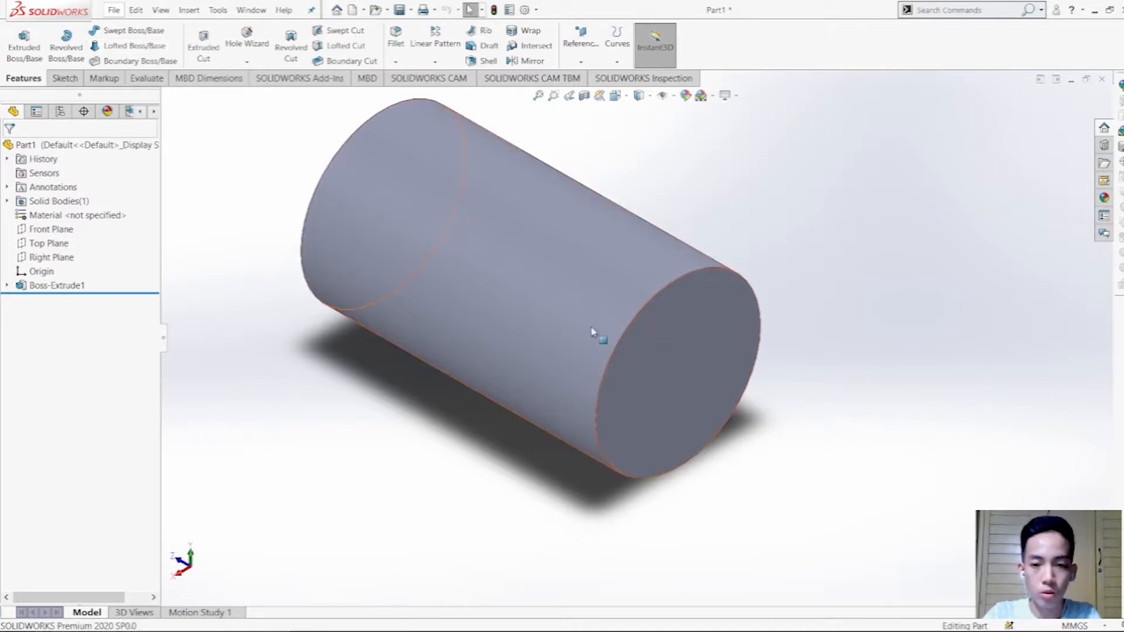
{"action": "left_click", "coordinate": [684, 332]}
{"action": "right_click", "coordinate": [686, 329]}
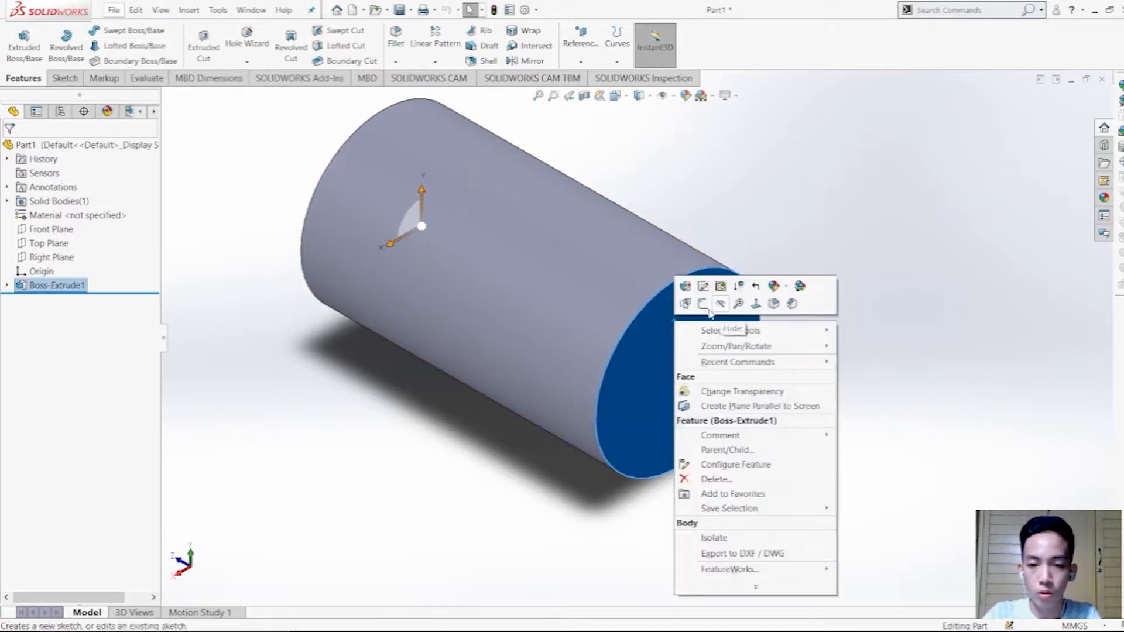
{"action": "left_click", "coordinate": [704, 305]}
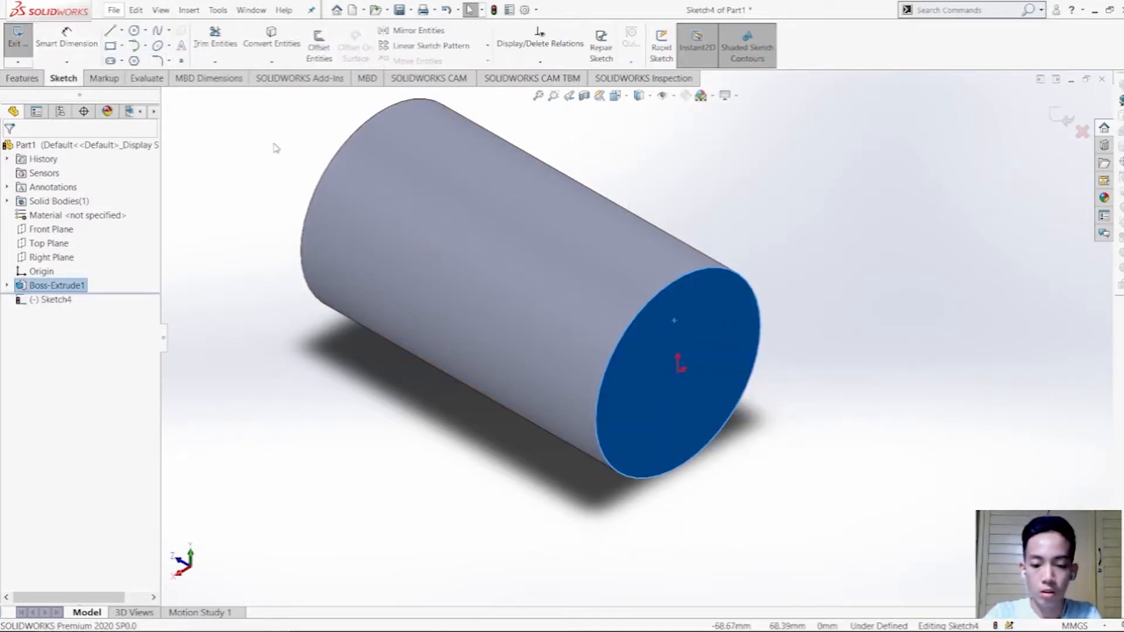
{"action": "key", "text": "ctrl+8"}
Step: Sketch a vertical centerline about 32 mm long from the origin down past the cylinder's edge
{"action": "left_click", "coordinate": [122, 30]}
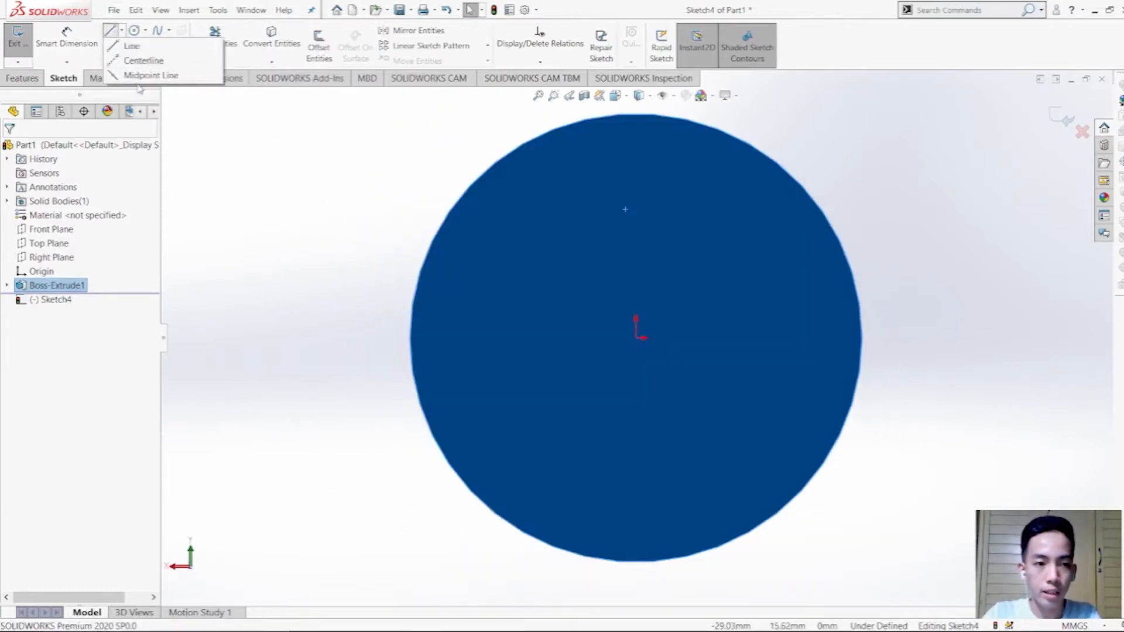
{"action": "left_click", "coordinate": [142, 58]}
{"action": "left_click", "coordinate": [636, 339]}
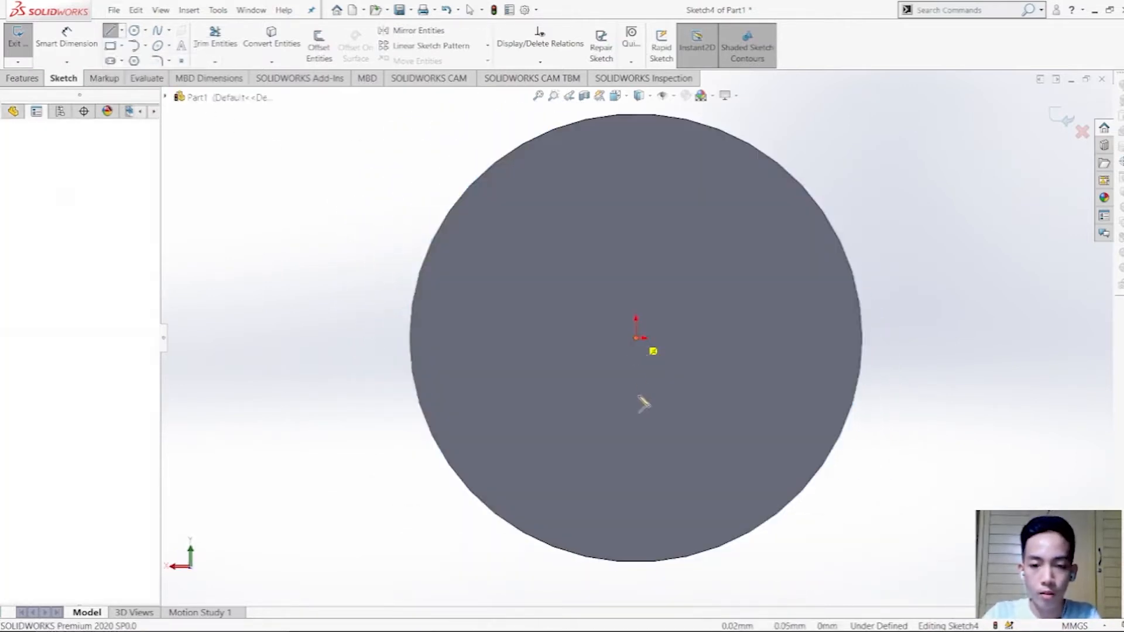
{"action": "scroll", "coordinate": [636, 445], "scroll_direction": "up", "scroll_amount": 5}
{"action": "left_click", "coordinate": [637, 508]}
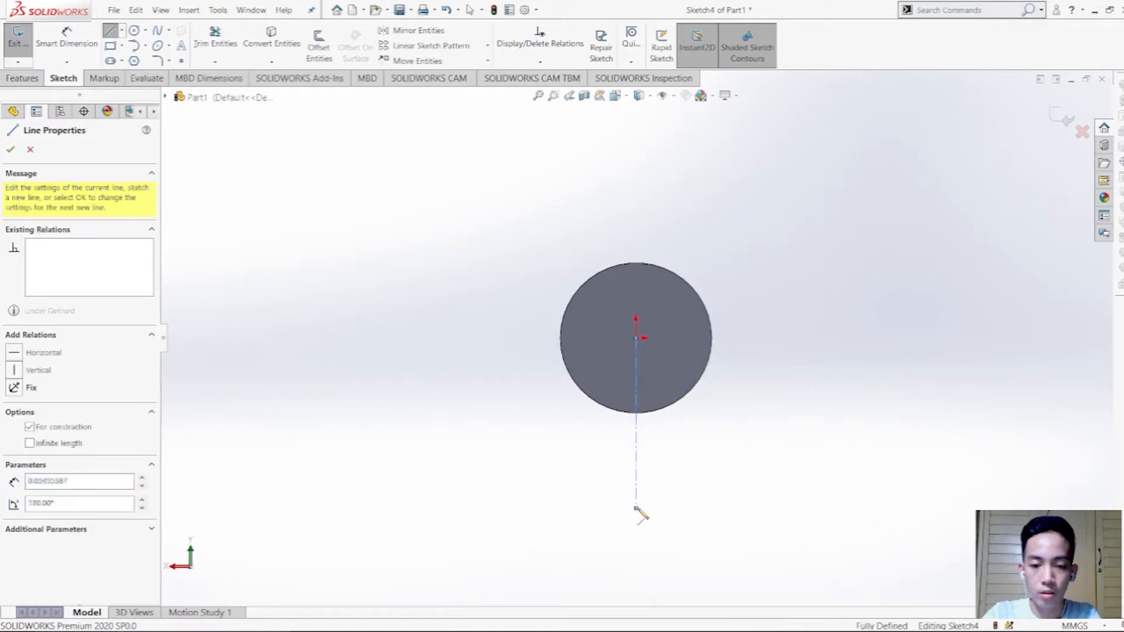
{"action": "key", "text": "Escape"}
Step: Sketch a slanted centerline about 36 mm long from the origin toward the lower left
{"action": "left_click", "coordinate": [122, 31]}
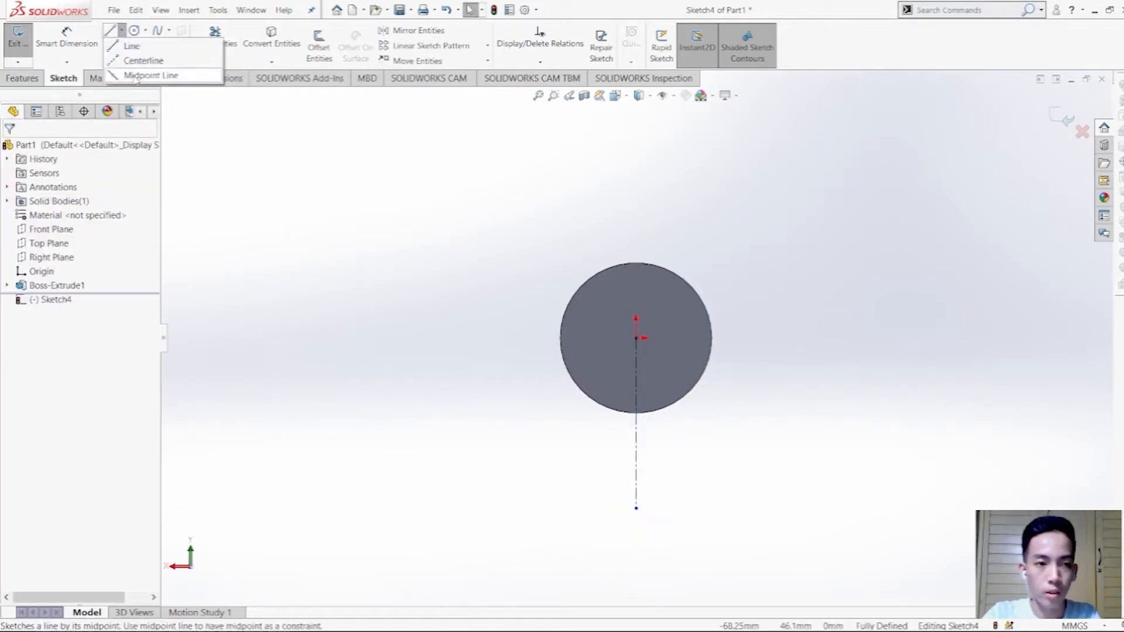
{"action": "left_click", "coordinate": [141, 58]}
{"action": "left_click", "coordinate": [637, 339]}
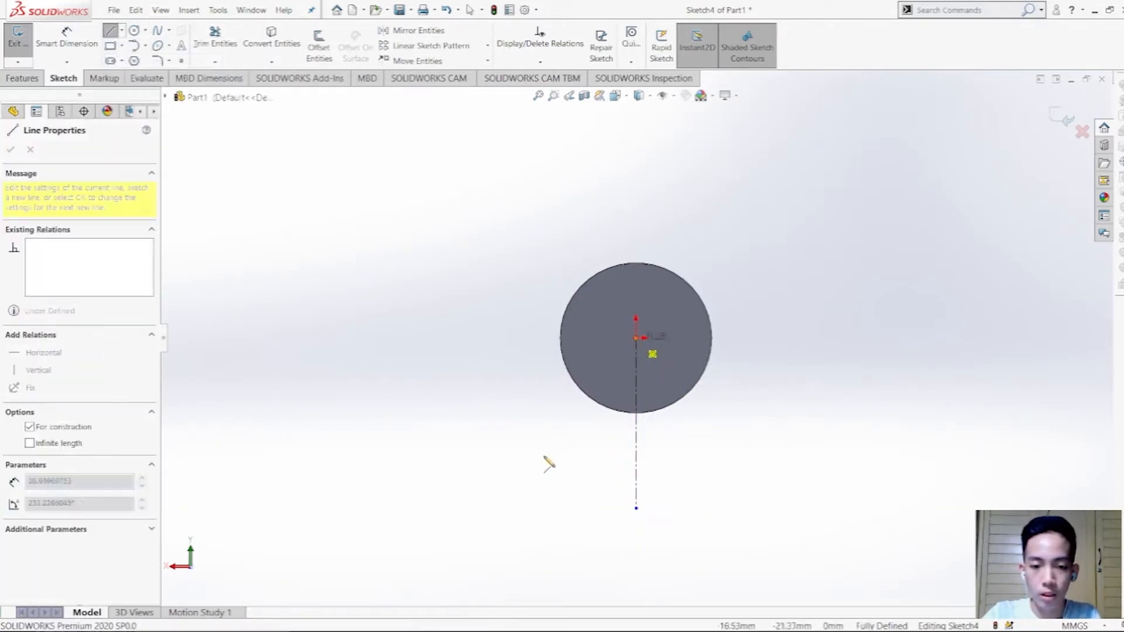
{"action": "left_click", "coordinate": [516, 489]}
{"action": "key", "text": "Escape"}
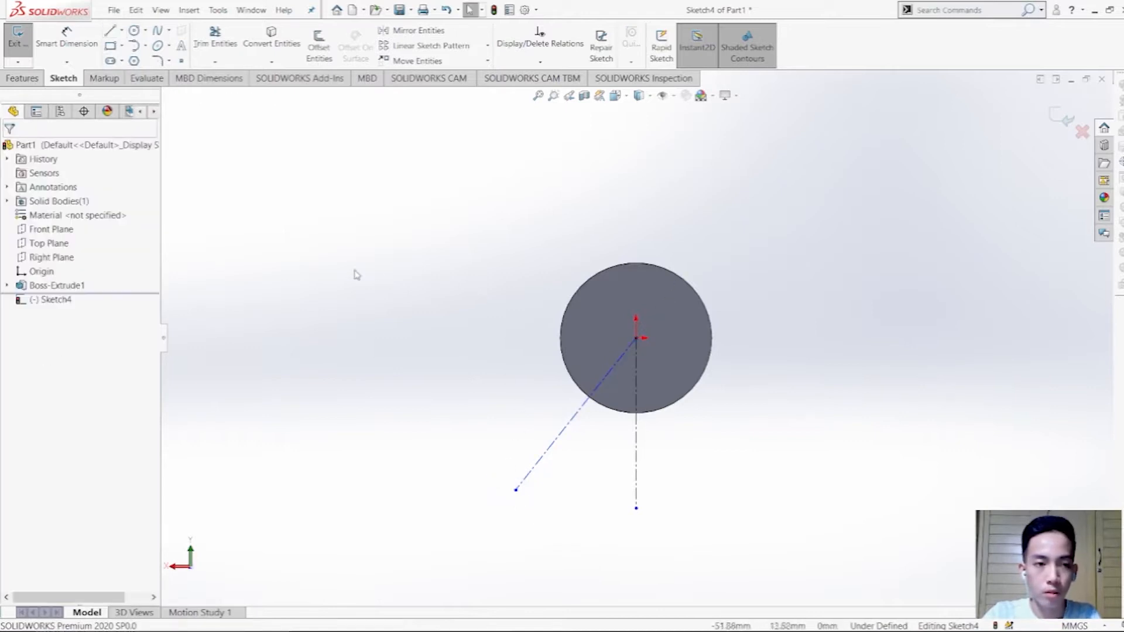
Step: Dimension the angle between the slanted and vertical centerlines as 30°, consulting the reference drawing
{"action": "left_click", "coordinate": [66, 38]}
{"action": "left_click", "coordinate": [559, 438]}
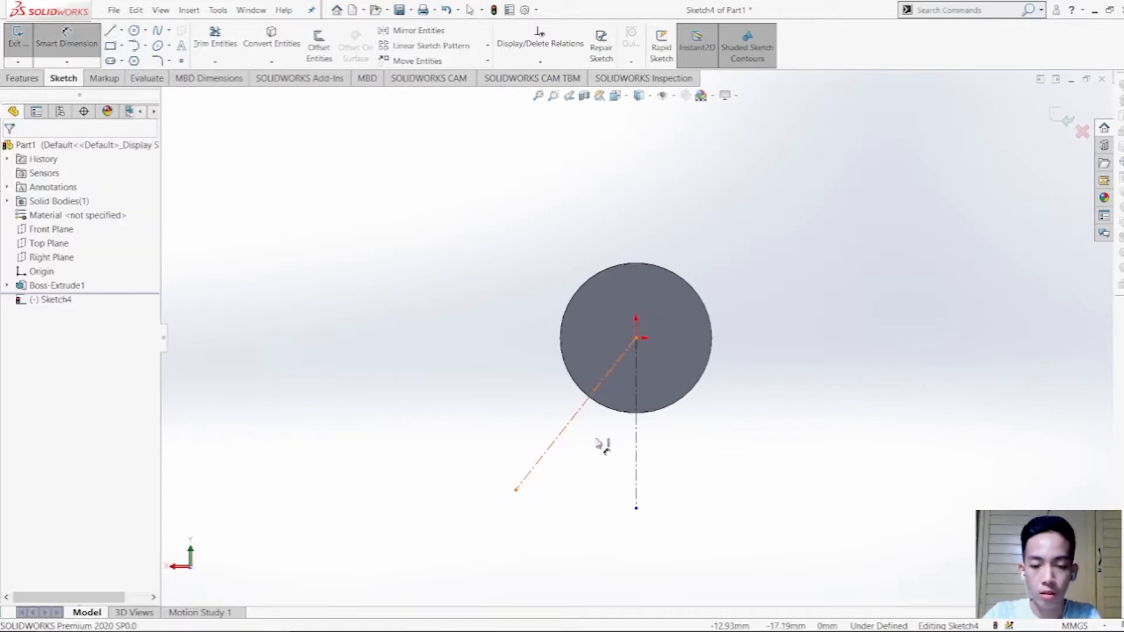
{"action": "key", "text": "alt+Tab"}
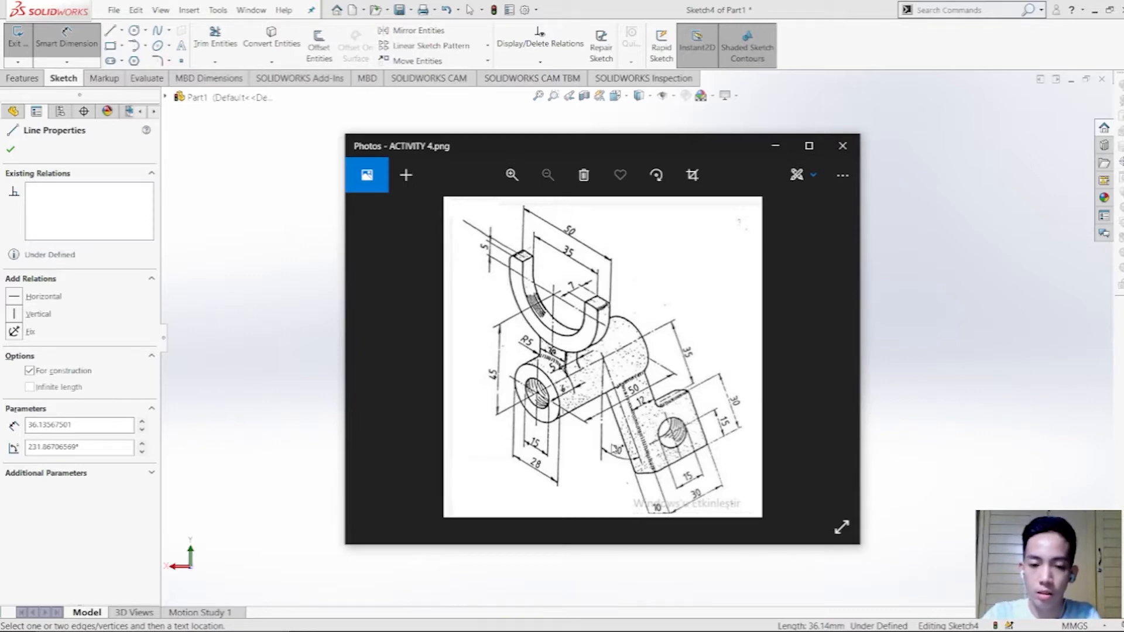
{"action": "key", "text": "alt+Tab"}
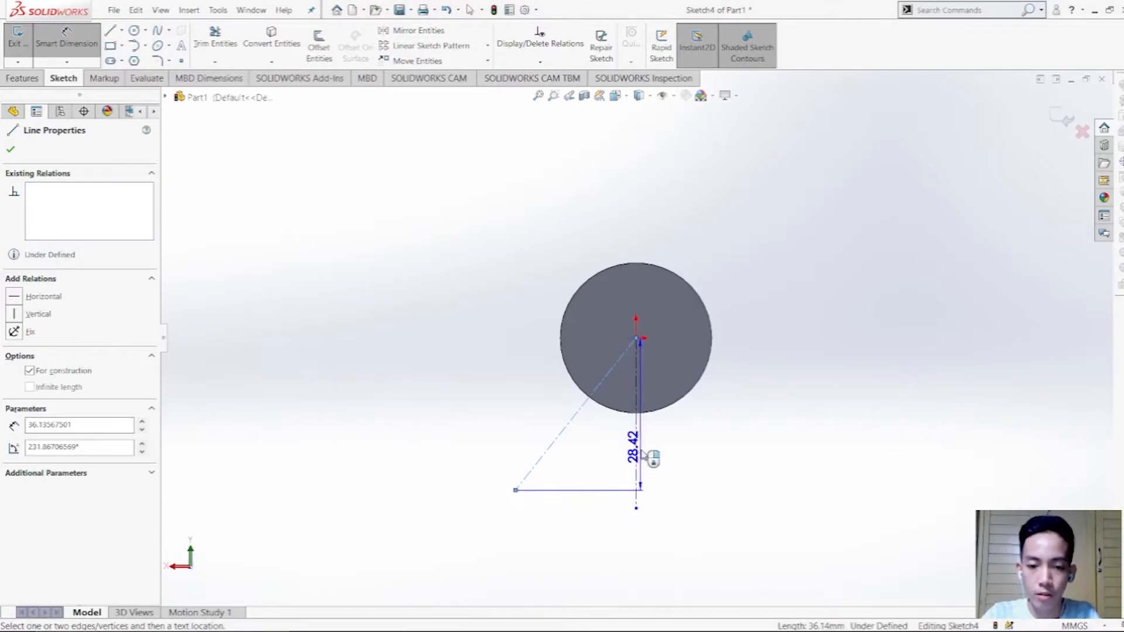
{"action": "left_click", "coordinate": [636, 471]}
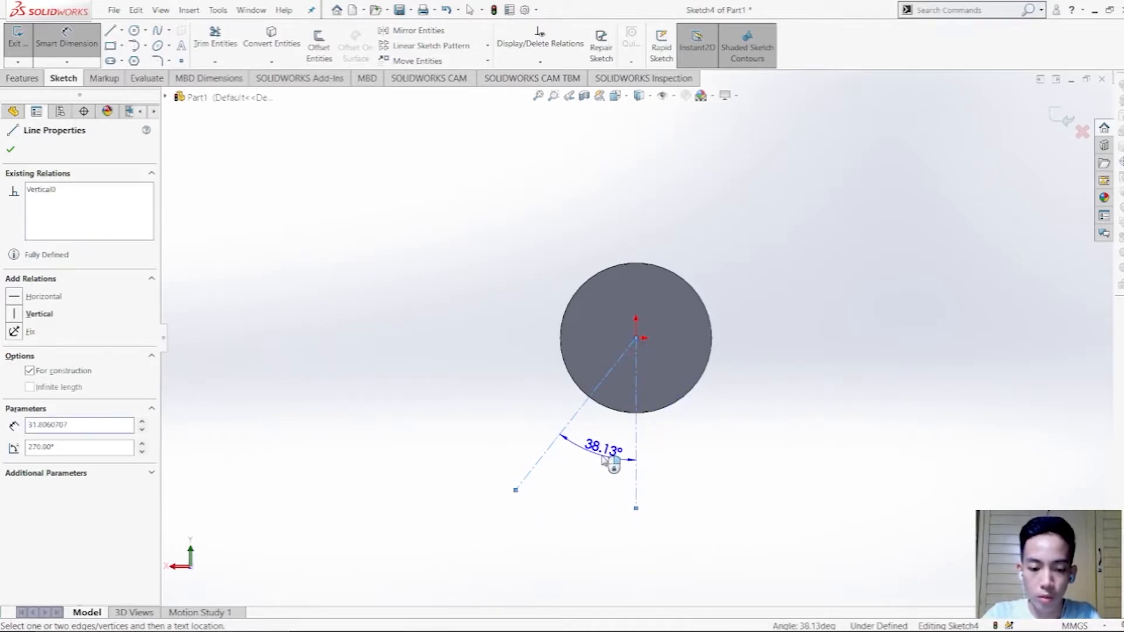
{"action": "left_click", "coordinate": [603, 459]}
{"action": "type", "text": "30"}
{"action": "key", "text": "Return"}
{"action": "key", "text": "Escape"}
Step: Offset the slanted centerline 5 mm bi-directionally with its ends capped by lines
{"action": "left_click", "coordinate": [327, 59]}
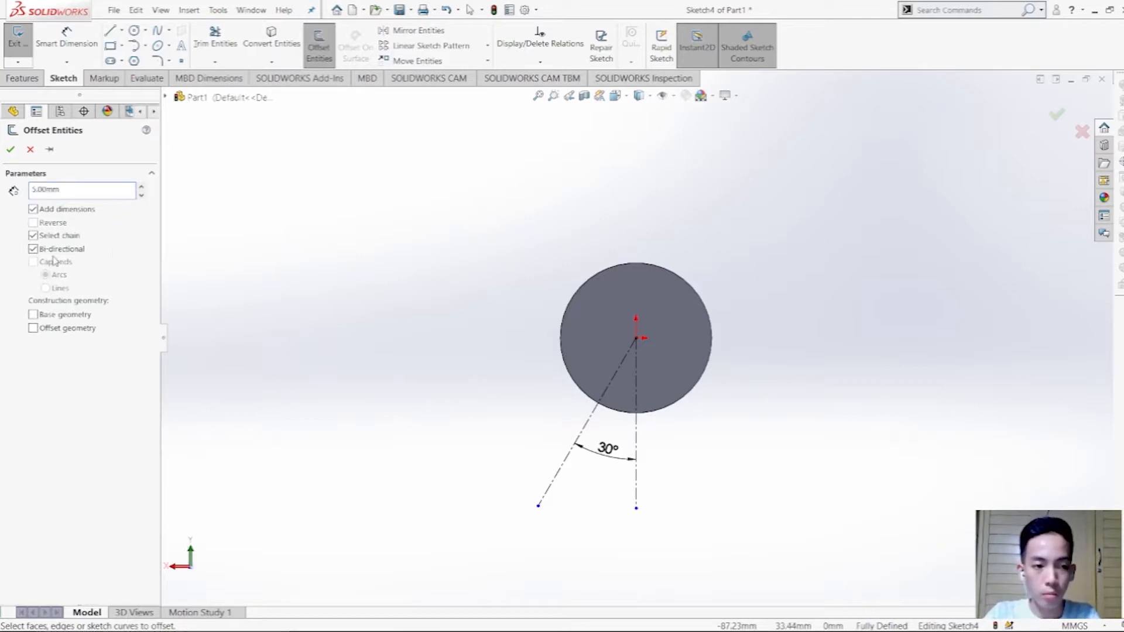
{"action": "left_click", "coordinate": [588, 424]}
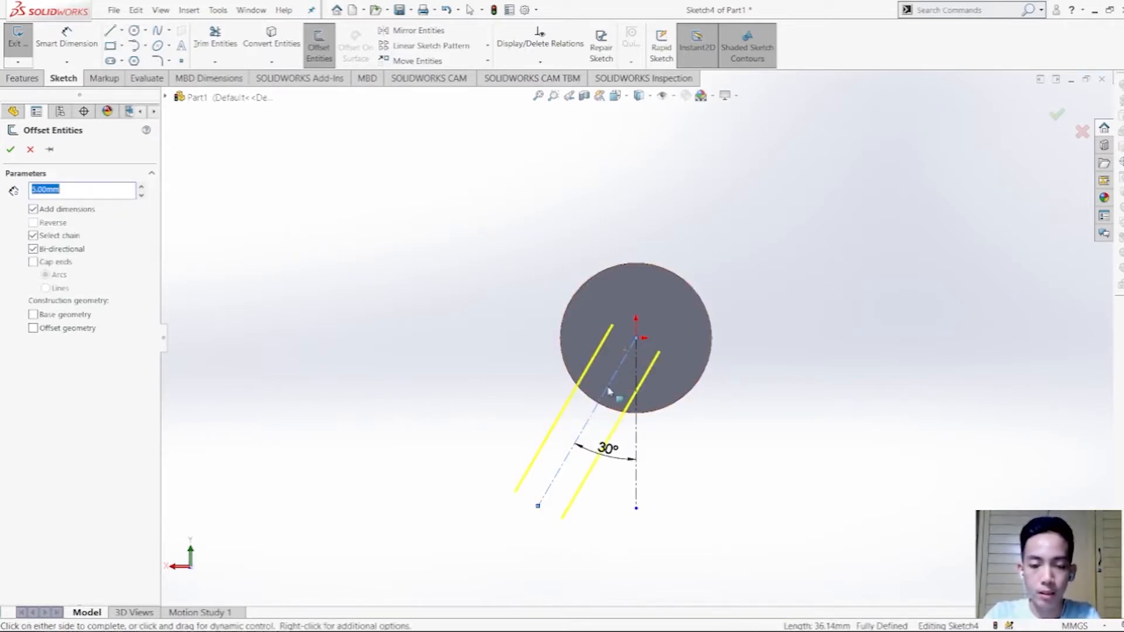
{"action": "left_click", "coordinate": [33, 262]}
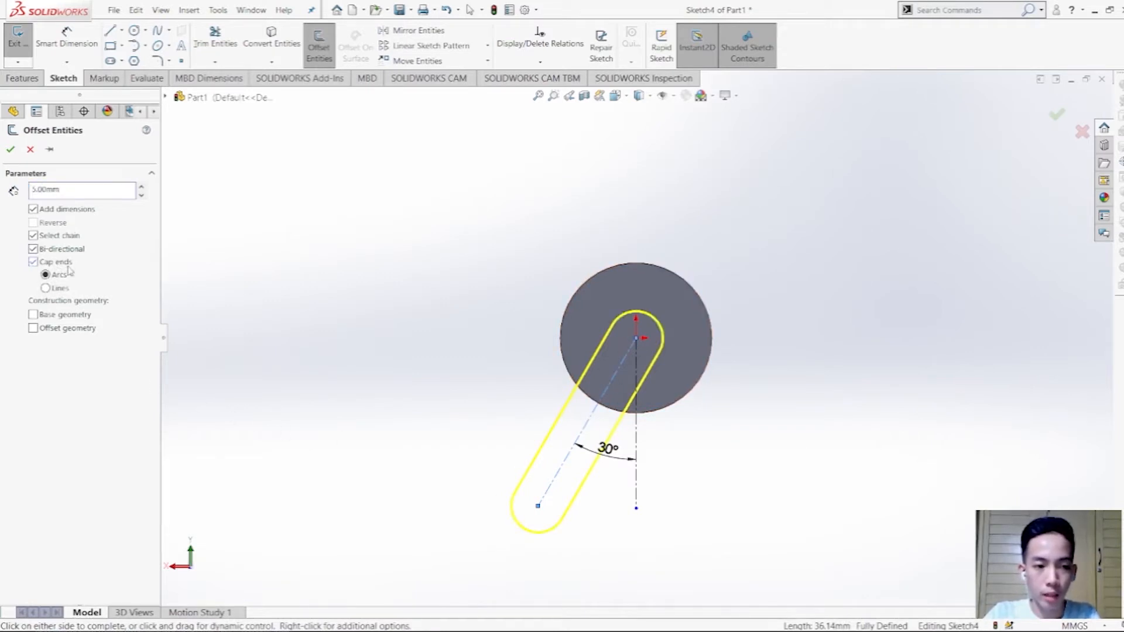
{"action": "left_click", "coordinate": [45, 288]}
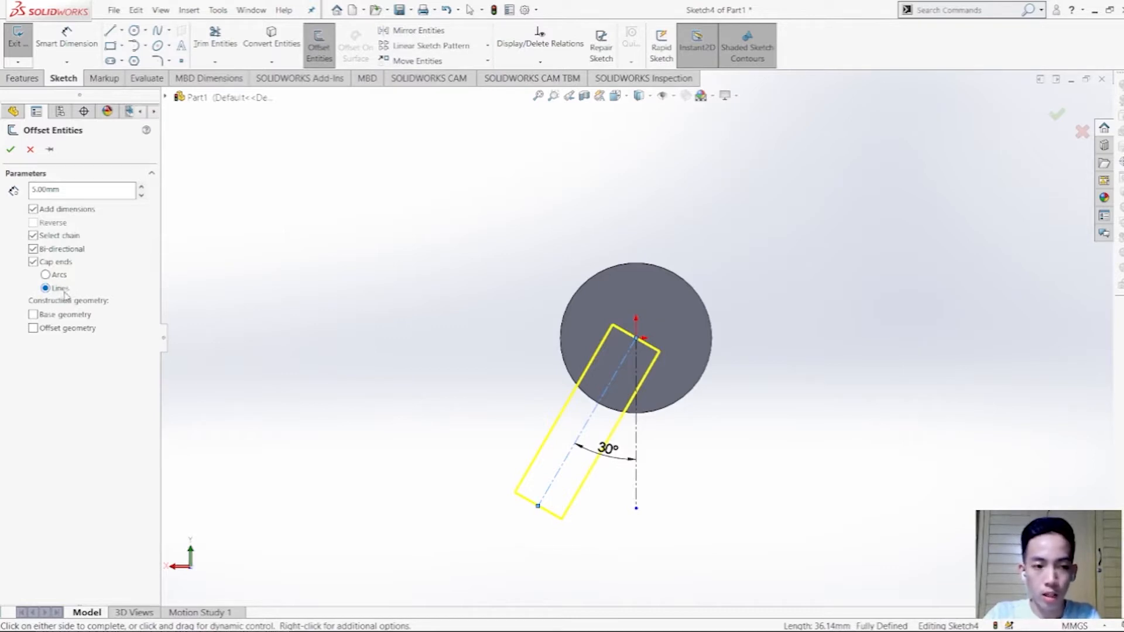
{"action": "left_click", "coordinate": [11, 150]}
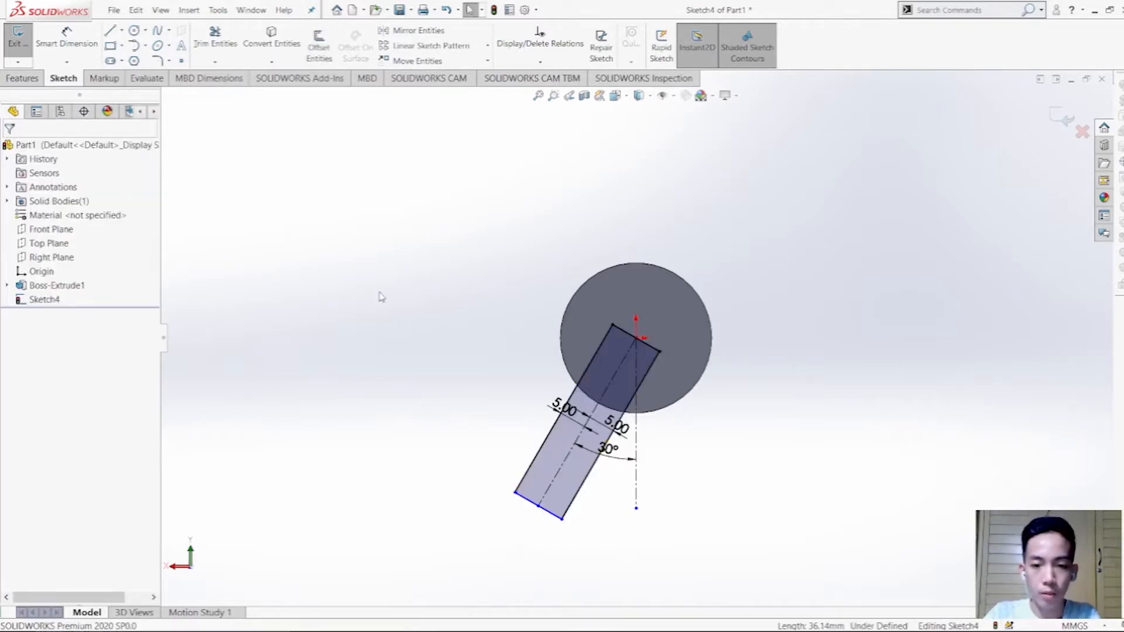
Step: Examine the angled arm profile against the cylinder face-on and in an isometric view from behind
{"action": "scroll", "coordinate": [491, 395], "scroll_direction": "up", "scroll_amount": 2}
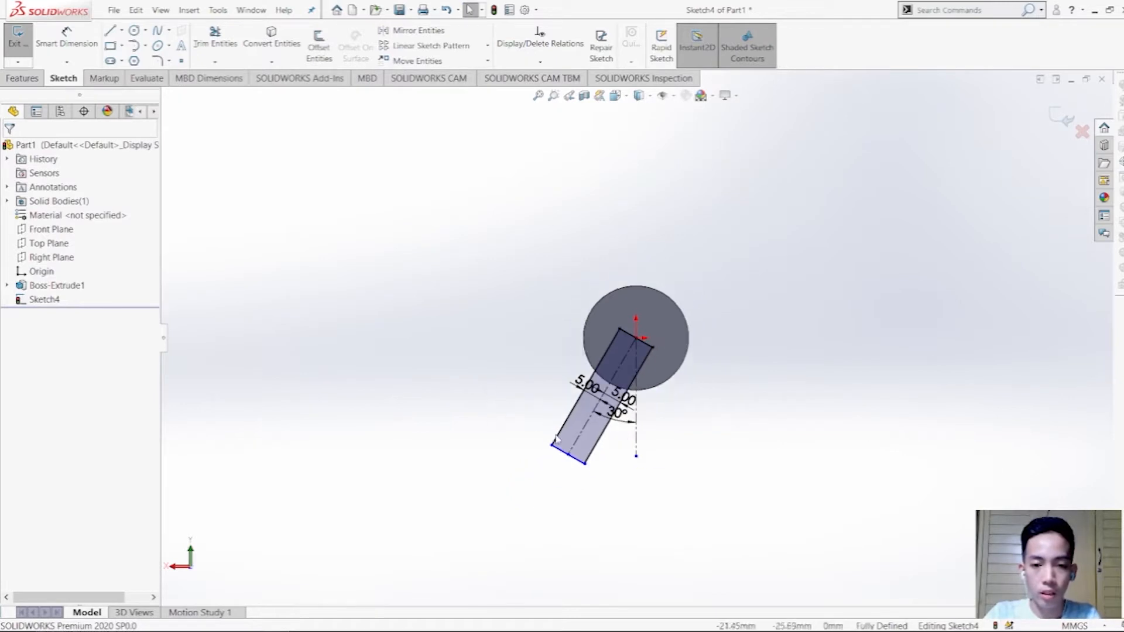
{"action": "scroll", "coordinate": [535, 459], "scroll_direction": "down", "scroll_amount": 3}
{"action": "scroll", "coordinate": [811, 337], "scroll_direction": "up", "scroll_amount": 2}
{"action": "scroll", "coordinate": [810, 333], "scroll_direction": "down", "scroll_amount": 2}
{"action": "scroll", "coordinate": [811, 333], "scroll_direction": "down", "scroll_amount": 1}
{"action": "scroll", "coordinate": [609, 321], "scroll_direction": "up", "scroll_amount": 2}
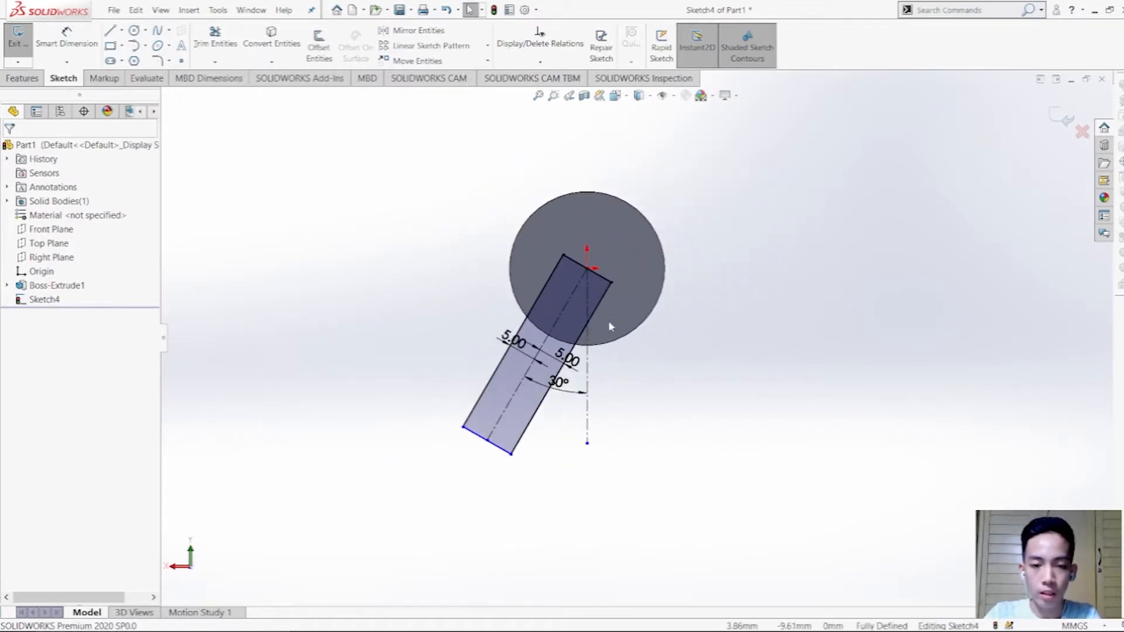
{"action": "scroll", "coordinate": [609, 321], "scroll_direction": "down", "scroll_amount": 1}
{"action": "key", "text": "space"}
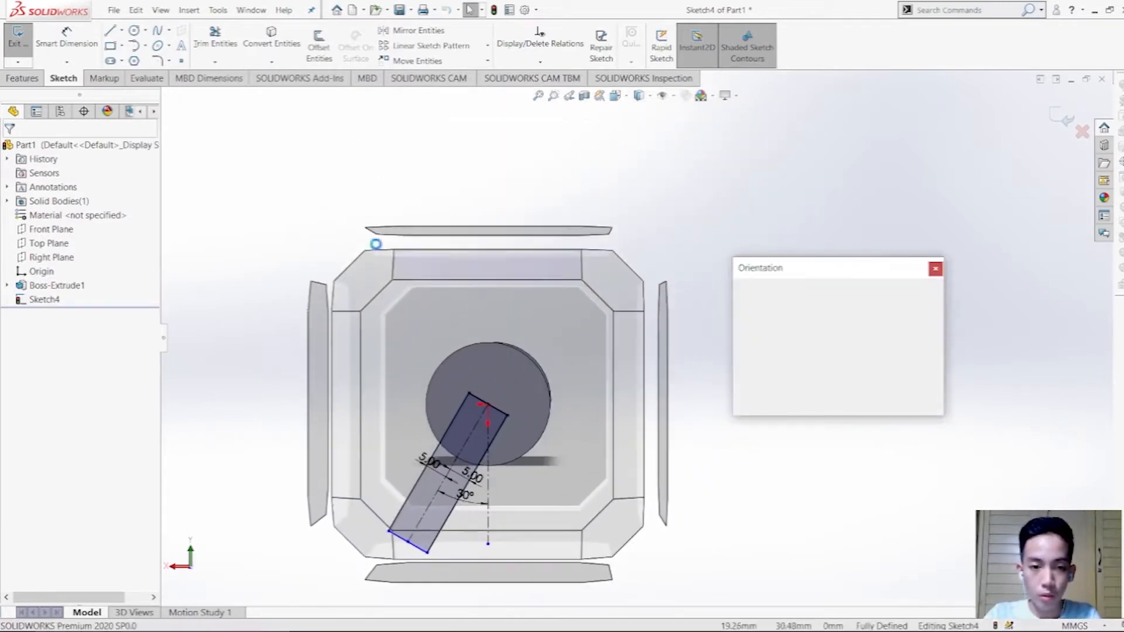
{"action": "left_click", "coordinate": [660, 362]}
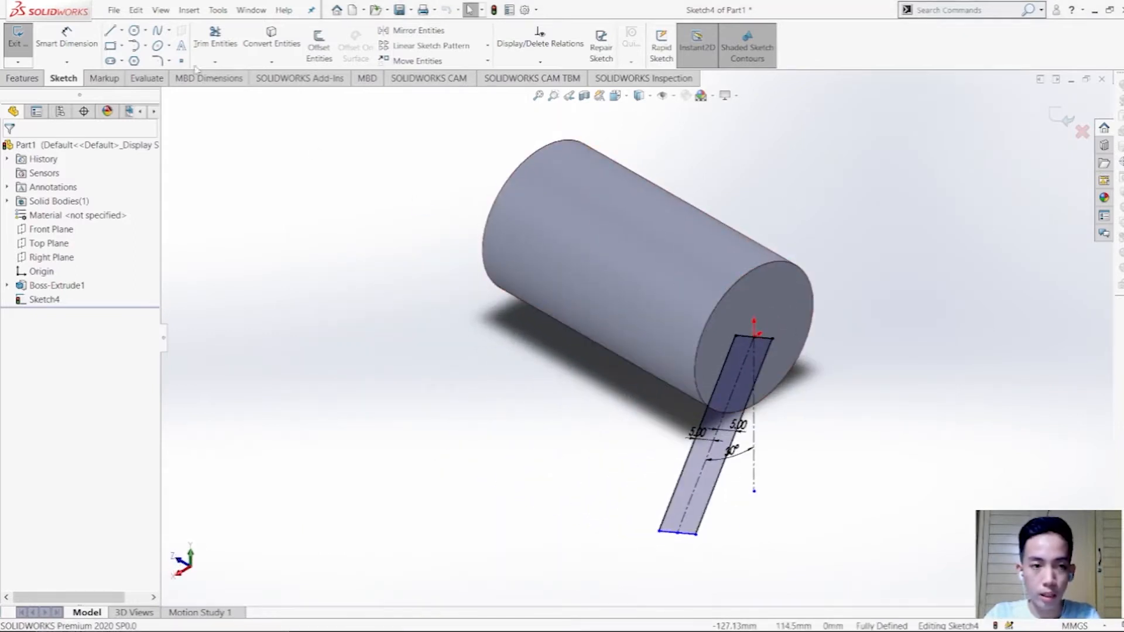
{"action": "key", "text": "space"}
{"action": "left_click", "coordinate": [361, 293]}
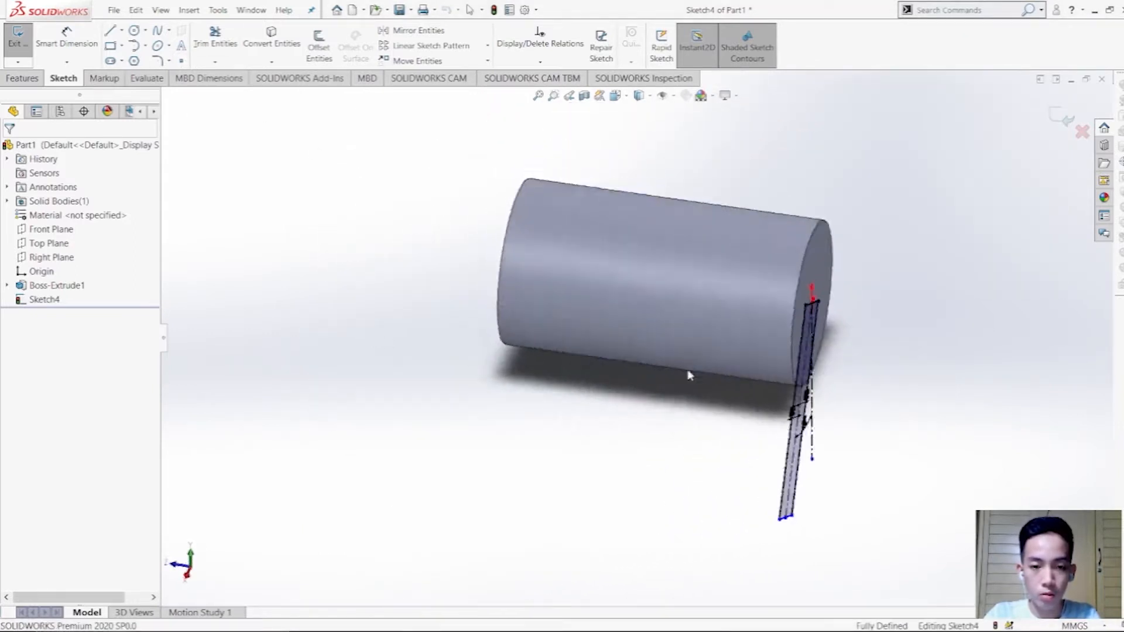
{"action": "left_click", "coordinate": [21, 78]}
{"action": "left_click", "coordinate": [24, 44]}
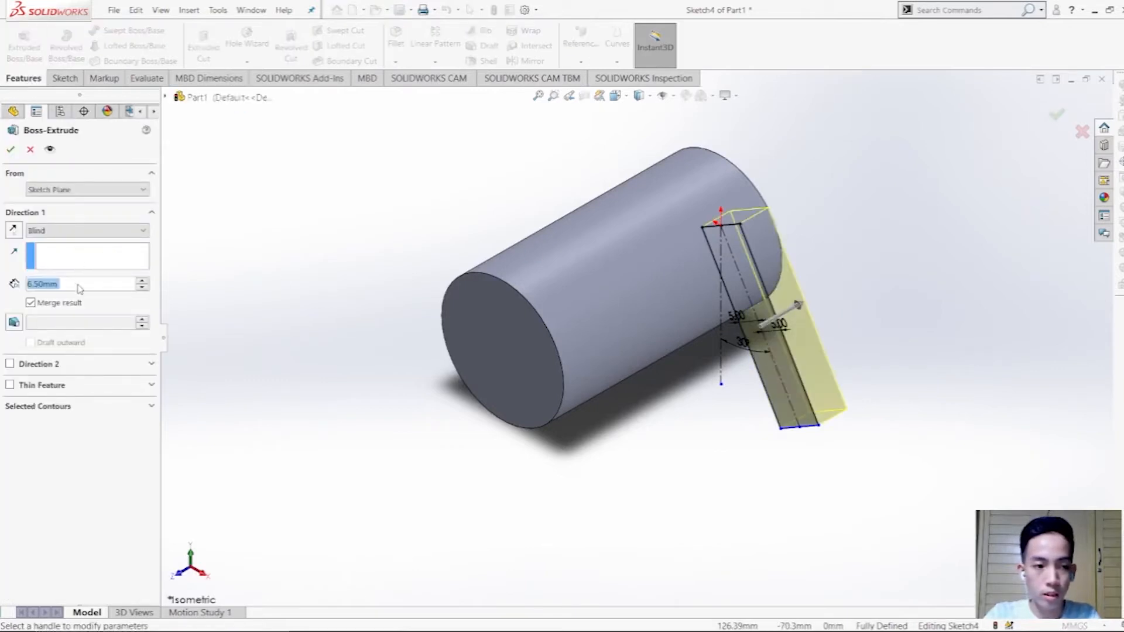
{"action": "double_click", "coordinate": [79, 284]}
{"action": "key", "text": "BackSpace"}
{"action": "key", "text": "Escape"}
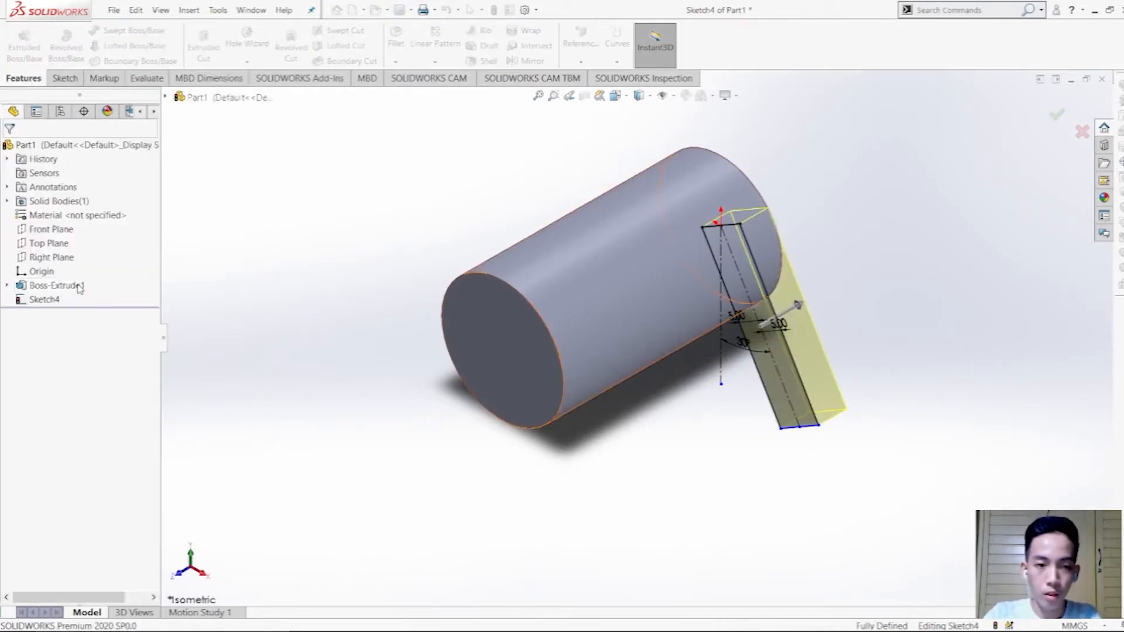
Step: Dimension the arm profile's long edge as 65 mm and compare it with the reference drawing
{"action": "middle_click_drag", "start_coordinate": [902, 339], "coordinate": [685, 421]}
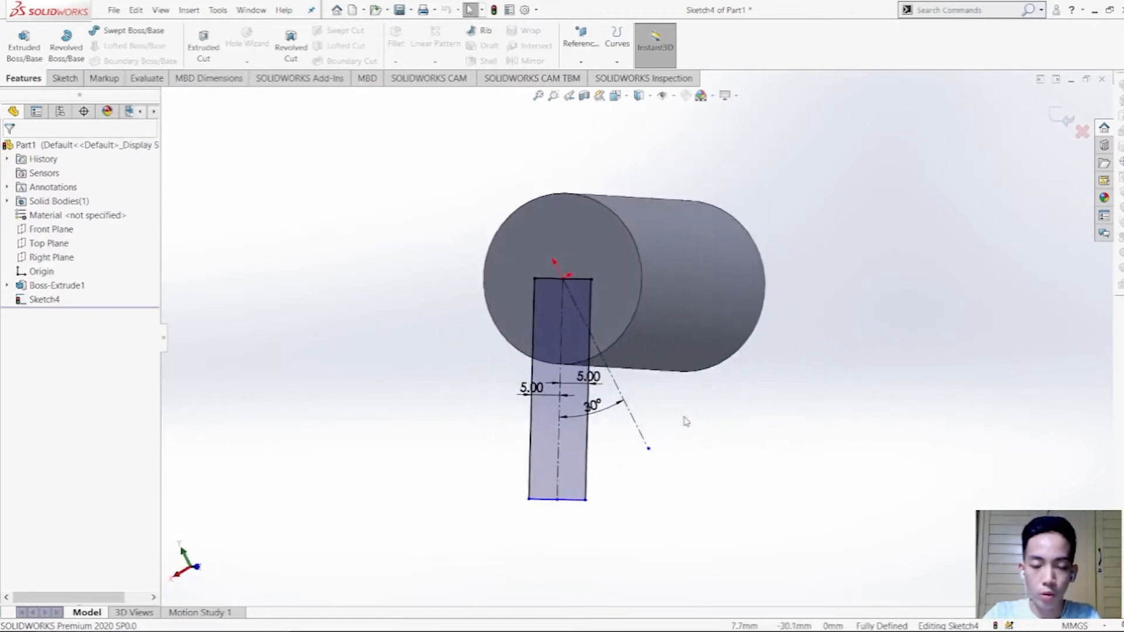
{"action": "key", "text": "space"}
{"action": "left_click", "coordinate": [332, 360]}
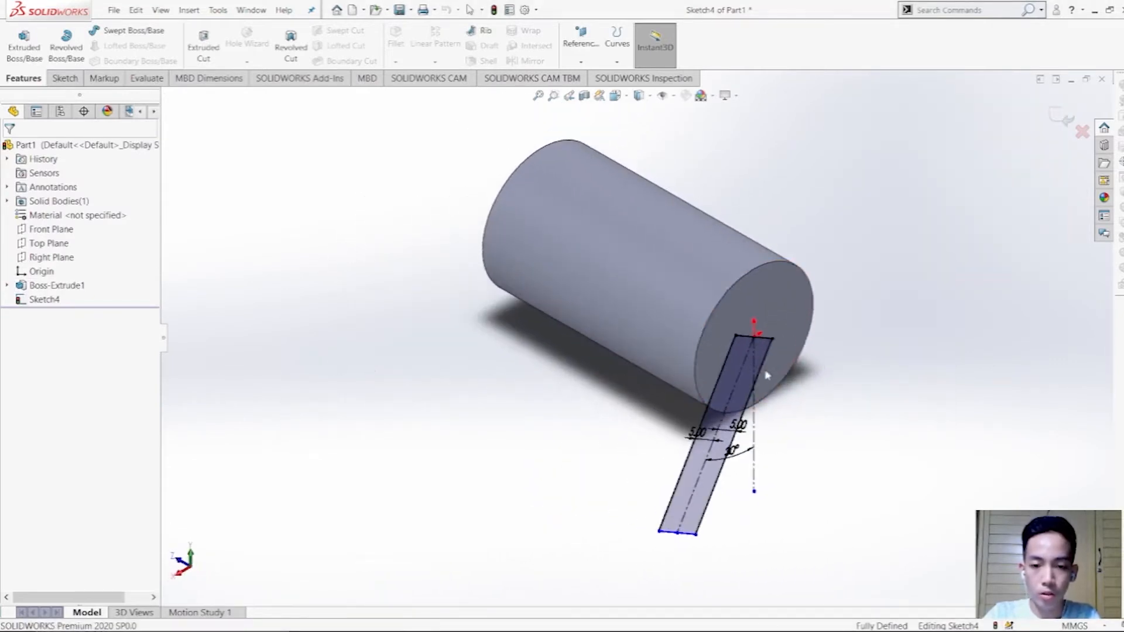
{"action": "left_click", "coordinate": [64, 77]}
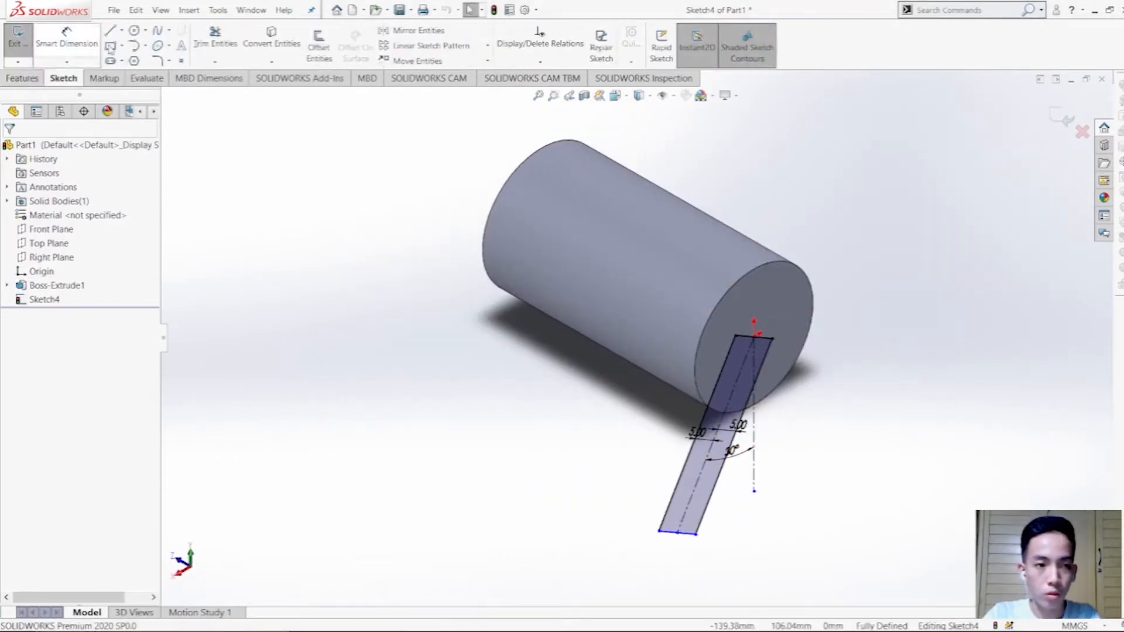
{"action": "left_click", "coordinate": [689, 464]}
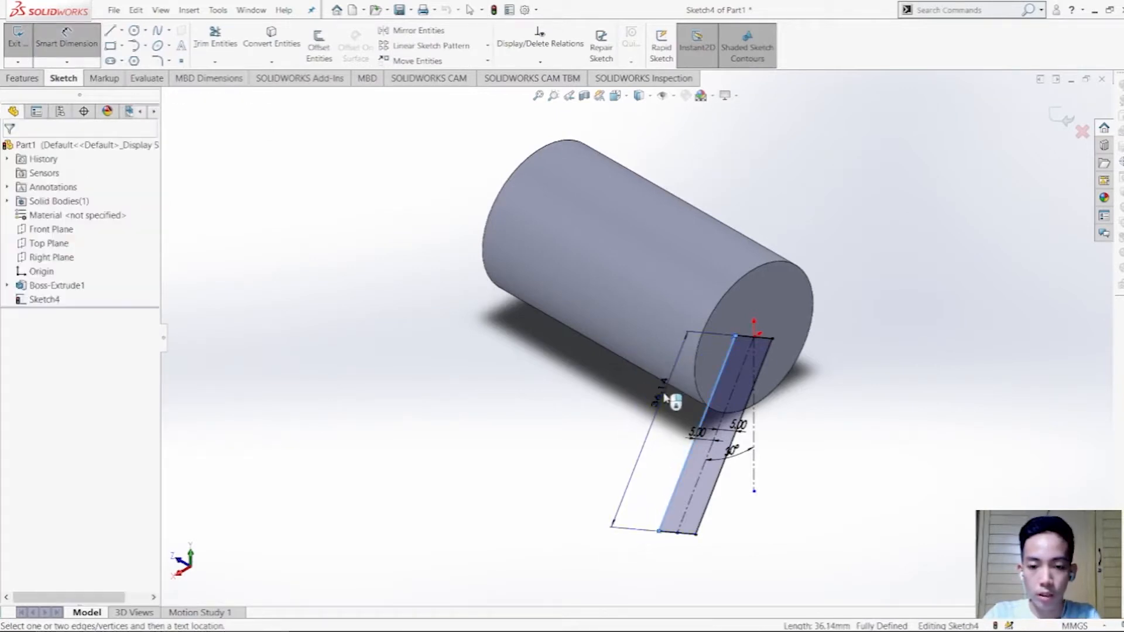
{"action": "left_click", "coordinate": [672, 398]}
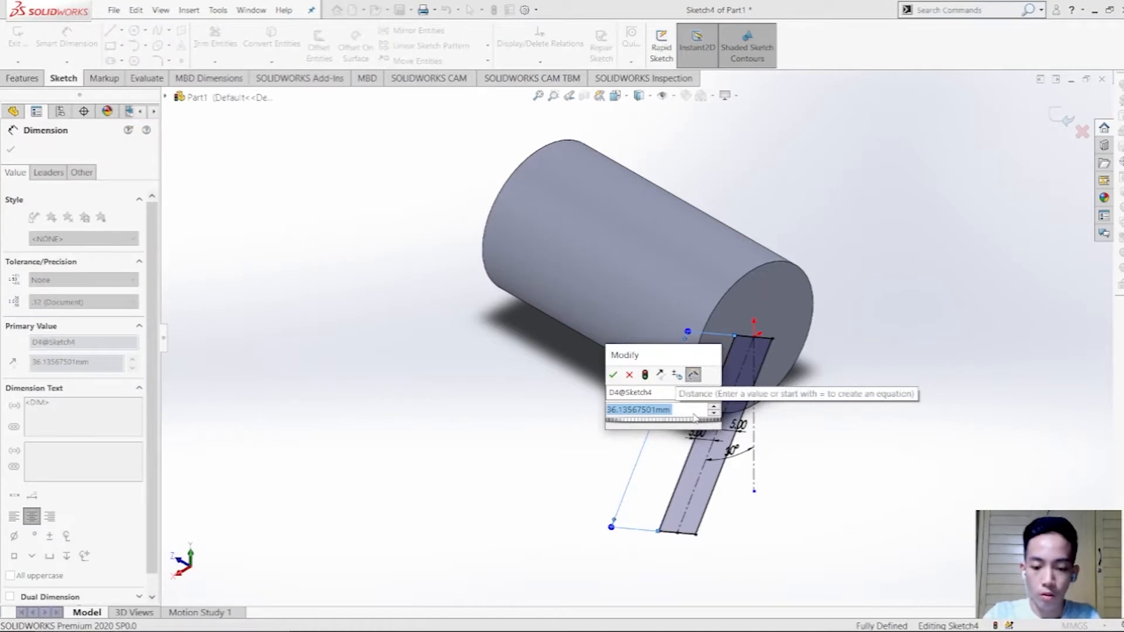
{"action": "type", "text": "65"}
{"action": "key", "text": "Return"}
{"action": "key", "text": "alt+Tab"}
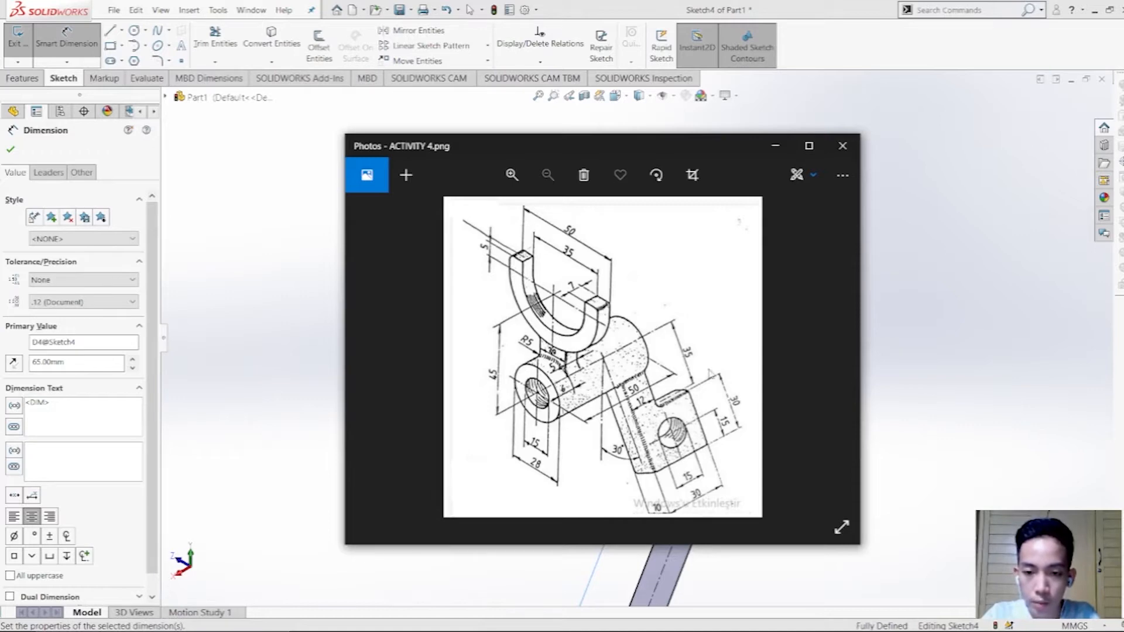
{"action": "left_click", "coordinate": [775, 146]}
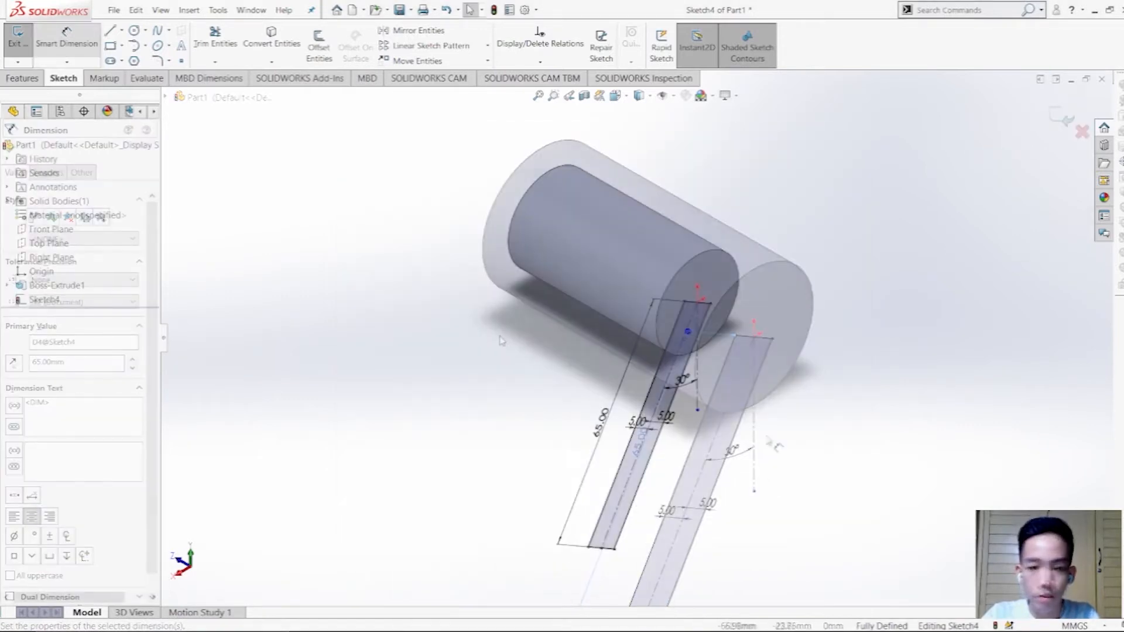
Step: Extrude the arm profile as a 6.50 mm blind boss, reversed toward the cylinder's front, with the result merged
{"action": "key", "text": "space"}
{"action": "left_click", "coordinate": [377, 329]}
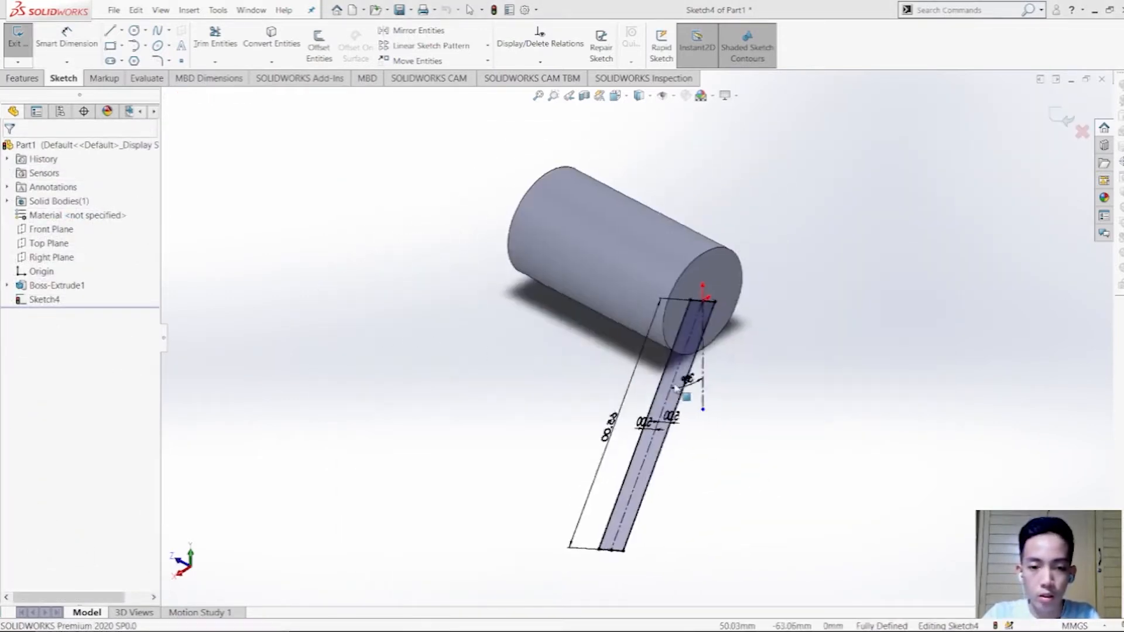
{"action": "left_click", "coordinate": [41, 79]}
{"action": "left_click", "coordinate": [24, 47]}
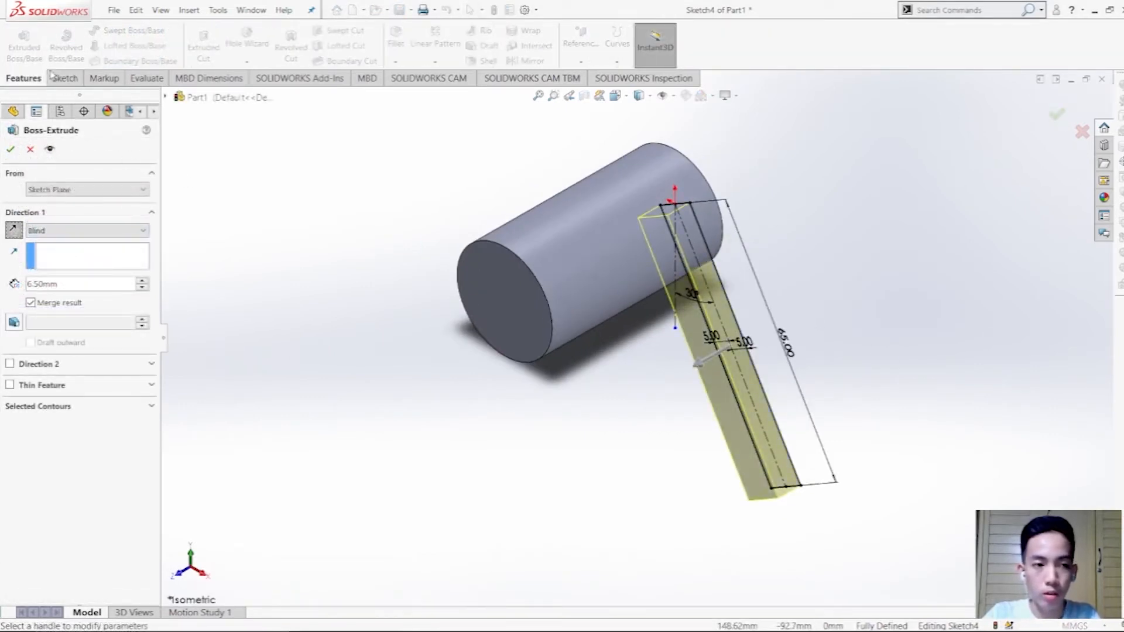
{"action": "left_click", "coordinate": [10, 148]}
{"action": "mouse_move", "coordinate": [891, 377]}
{"action": "middle_mouse_down"}
{"action": "mouse_move", "coordinate": [843, 356]}
{"action": "mouse_move", "coordinate": [785, 394]}
{"action": "mouse_move", "coordinate": [913, 371]}
{"action": "mouse_move", "coordinate": [878, 351]}
{"action": "middle_mouse_up"}
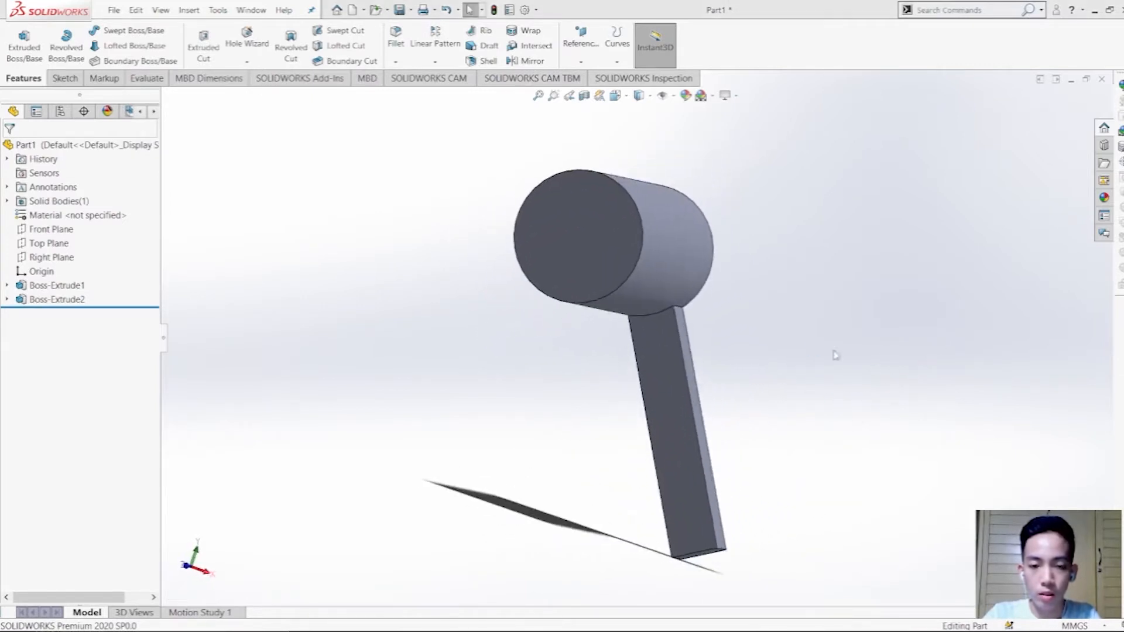
Step: On the arm's slanted outer side face, sketch a rectangle about 32 × 22 mm from the lower front corner, extending rearward past the arm
{"action": "key", "text": "alt+Tab"}
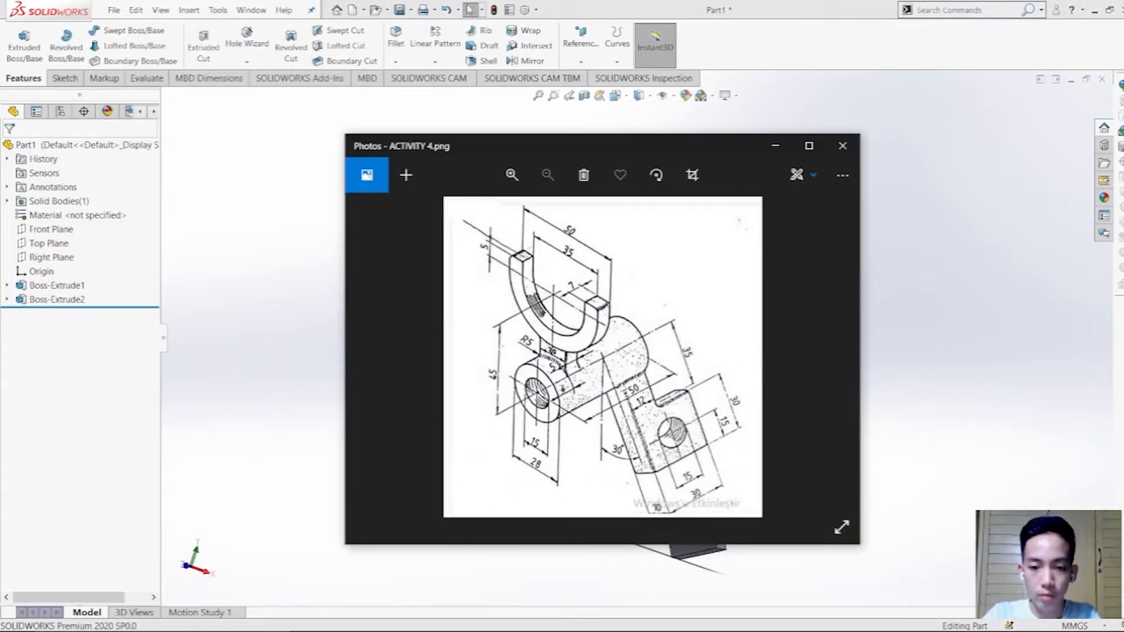
{"action": "key", "text": "alt+Tab"}
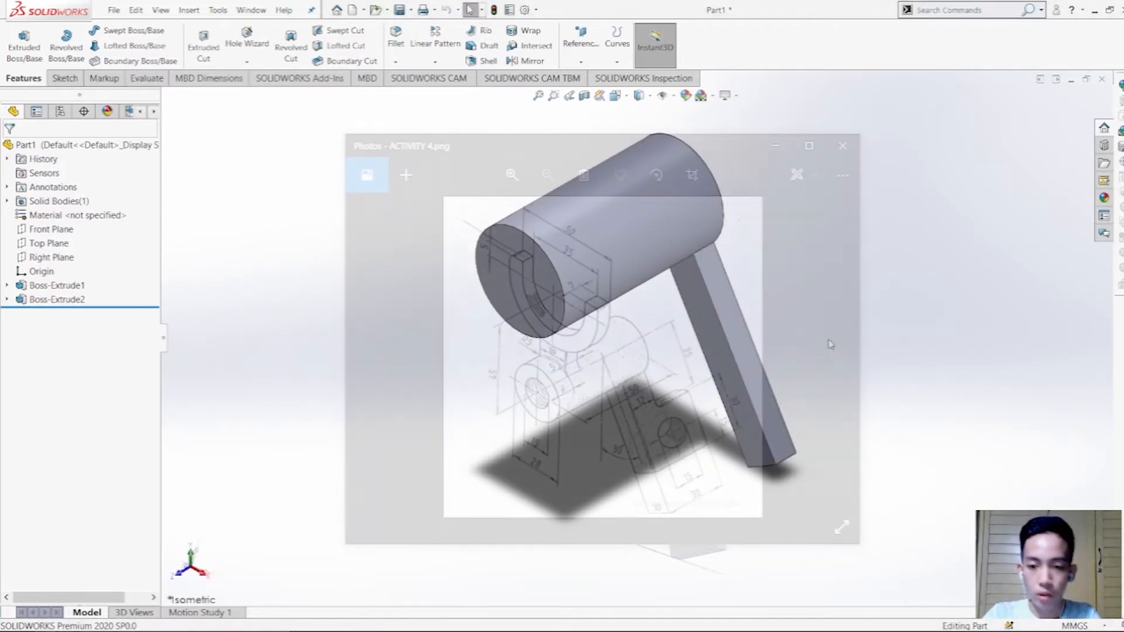
{"action": "left_click", "coordinate": [759, 371]}
{"action": "right_click", "coordinate": [758, 368]}
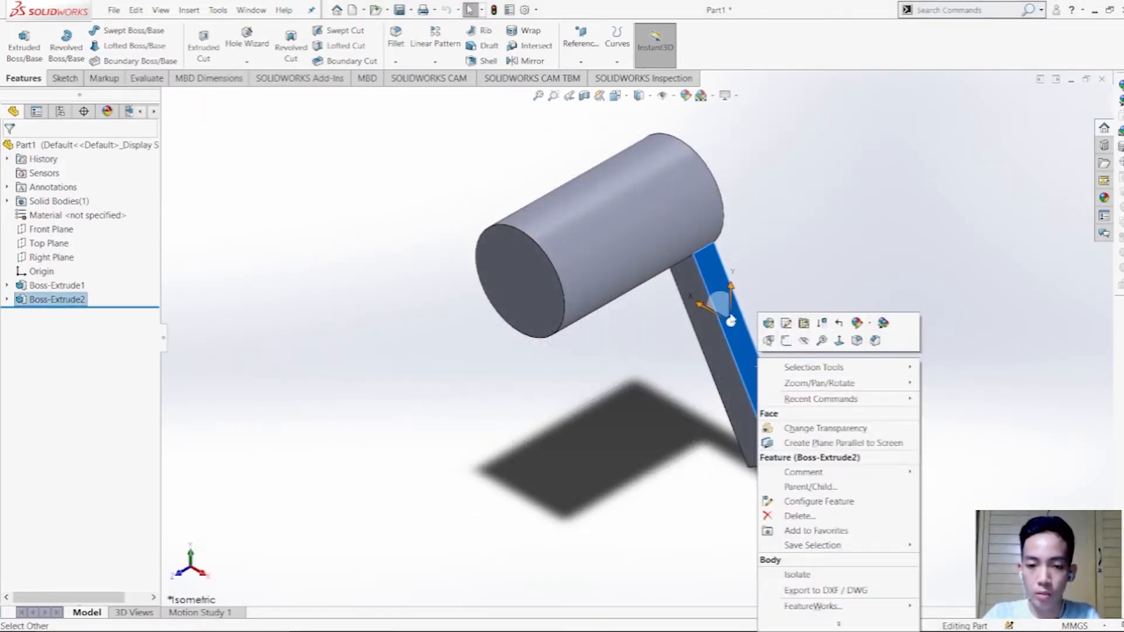
{"action": "left_click", "coordinate": [769, 341]}
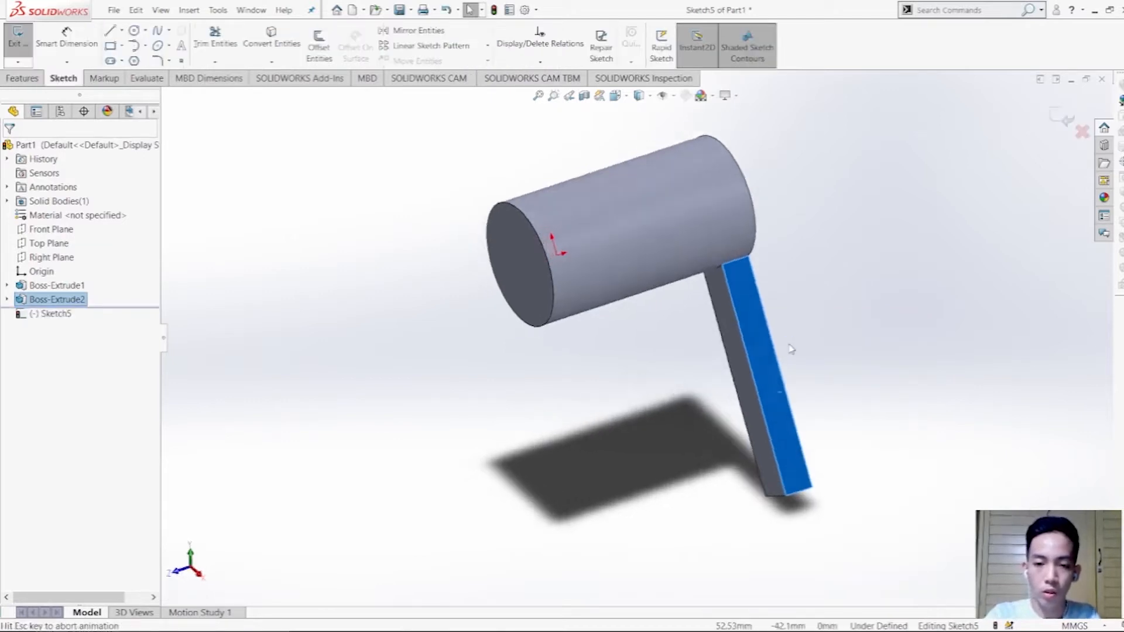
{"action": "scroll", "coordinate": [809, 528], "scroll_direction": "up", "scroll_amount": 2}
{"action": "scroll", "coordinate": [808, 529], "scroll_direction": "down", "scroll_amount": 4}
{"action": "scroll", "coordinate": [670, 289], "scroll_direction": "up", "scroll_amount": 2}
{"action": "scroll", "coordinate": [631, 209], "scroll_direction": "down", "scroll_amount": 2}
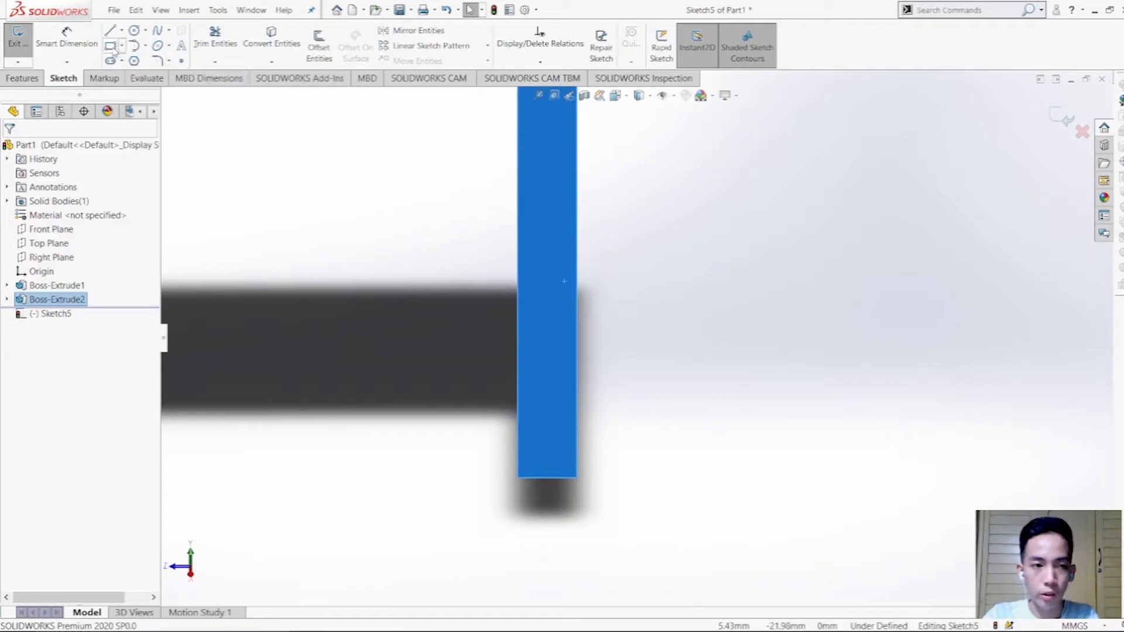
{"action": "left_click", "coordinate": [518, 477]}
{"action": "left_click", "coordinate": [808, 281]}
{"action": "key", "text": "Escape"}
Step: Dimension the rectangle's lower edge as 30 mm, consulting the reference drawing
{"action": "left_click", "coordinate": [66, 37]}
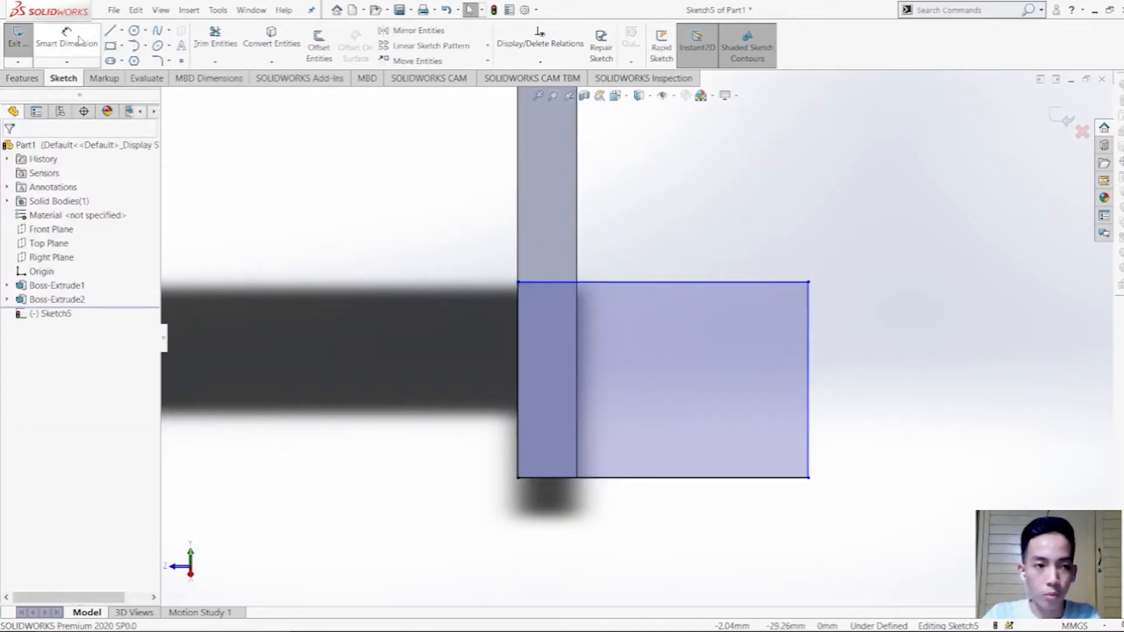
{"action": "left_click", "coordinate": [733, 478]}
{"action": "left_click", "coordinate": [672, 552]}
{"action": "key", "text": "alt+Tab"}
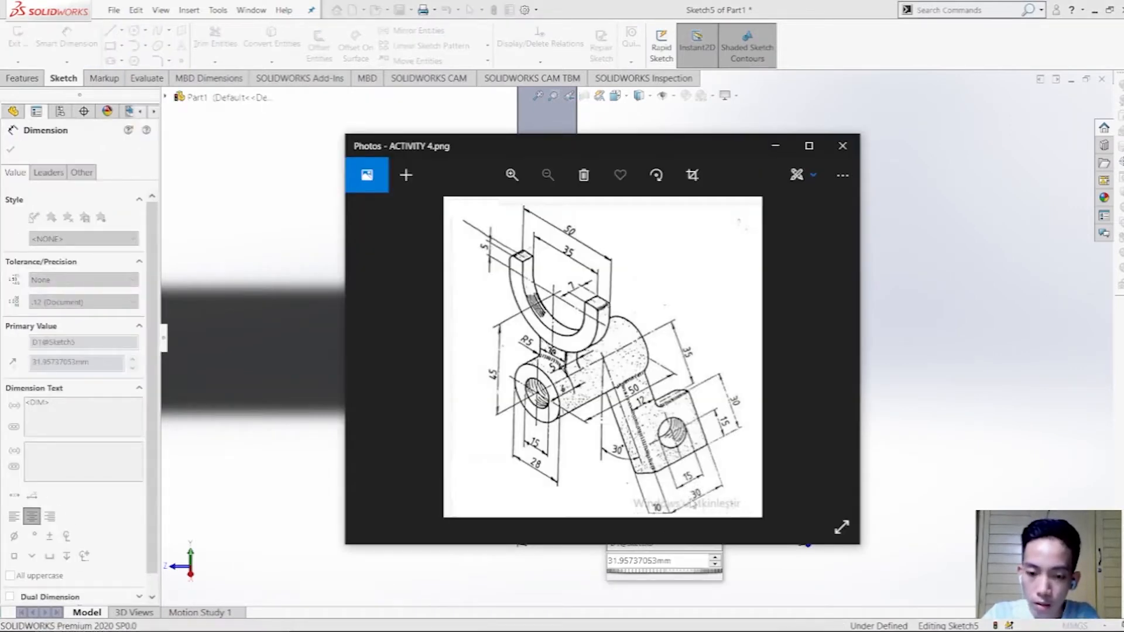
{"action": "key", "text": "alt+Tab"}
{"action": "type", "text": "30"}
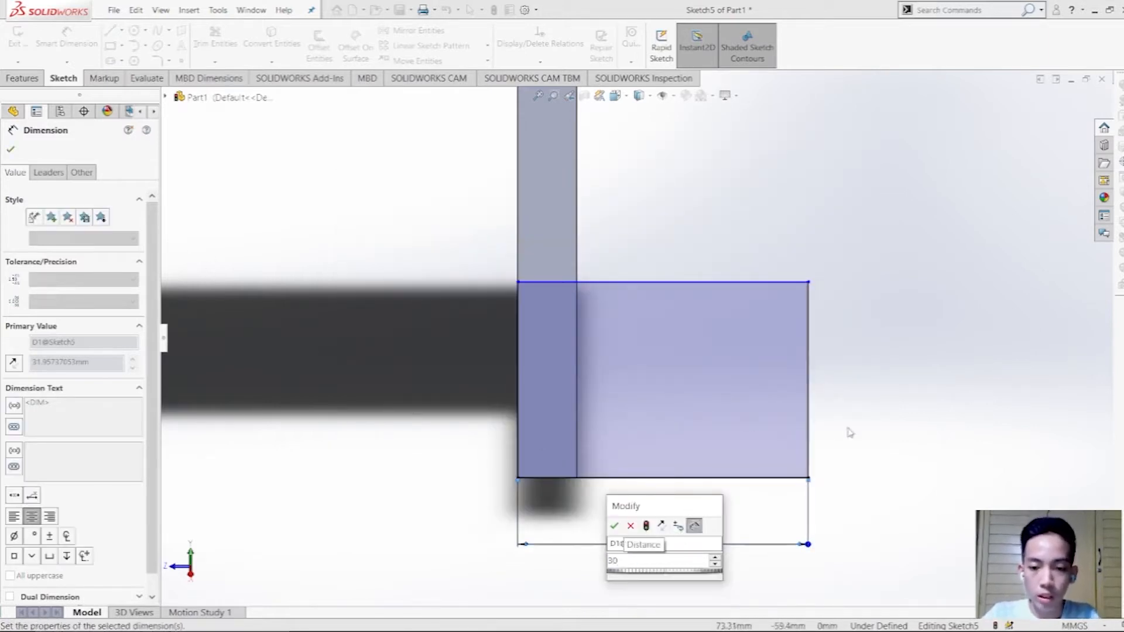
{"action": "key", "text": "Escape"}
{"action": "double_click", "coordinate": [665, 538]}
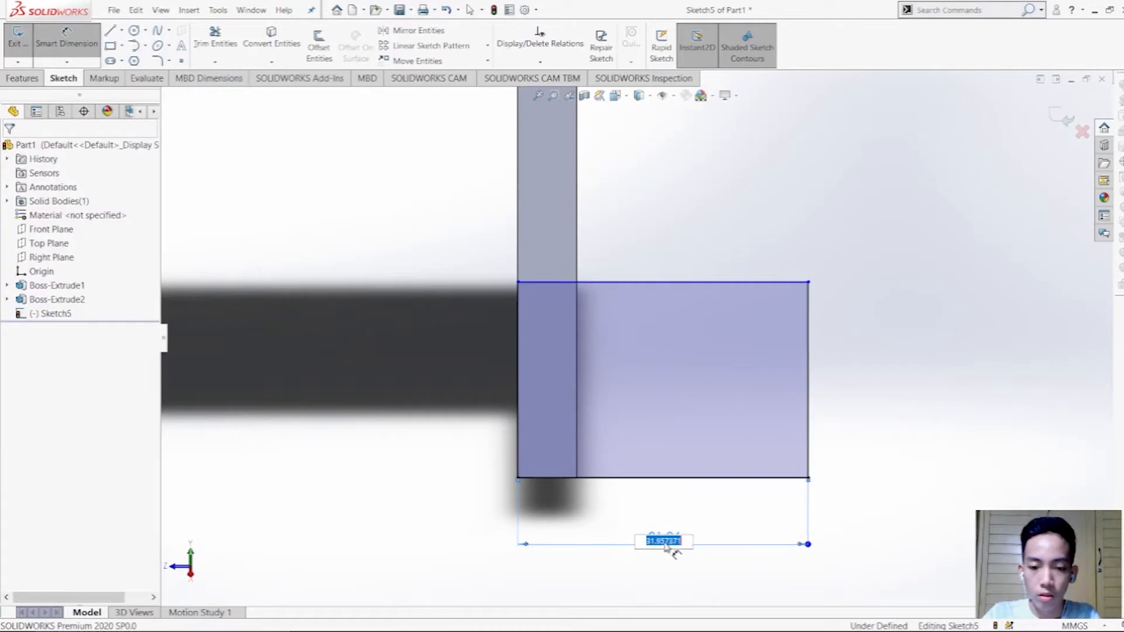
{"action": "key", "text": "Return"}
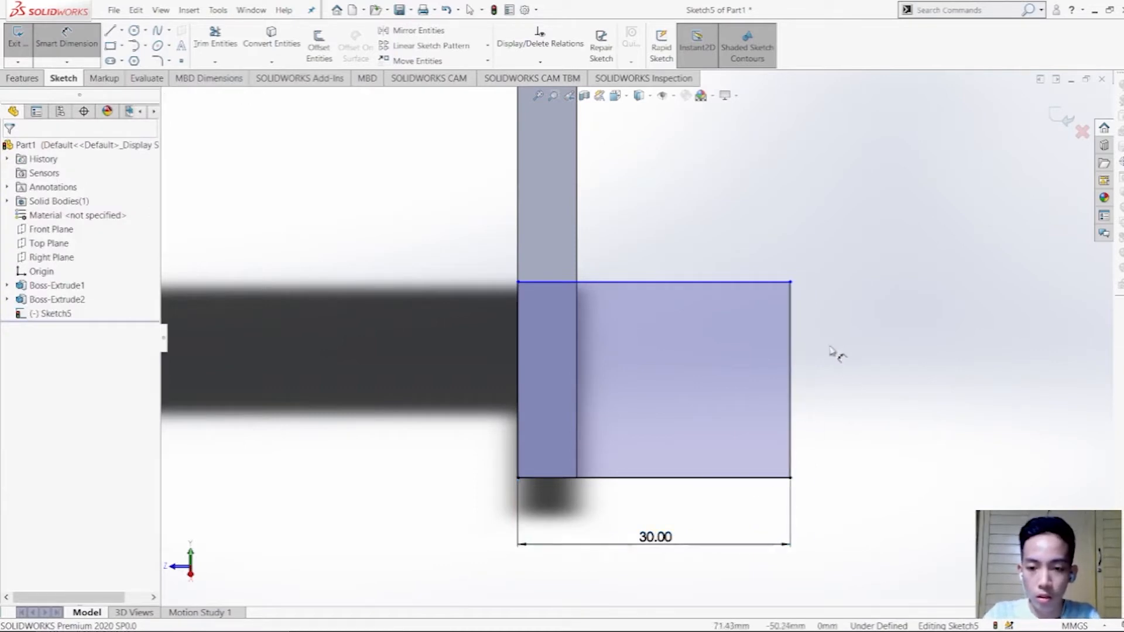
Step: Dimension the rectangle's rear vertical edge as 30 mm and finish dimensioning
{"action": "left_click", "coordinate": [791, 368]}
{"action": "left_click", "coordinate": [859, 385]}
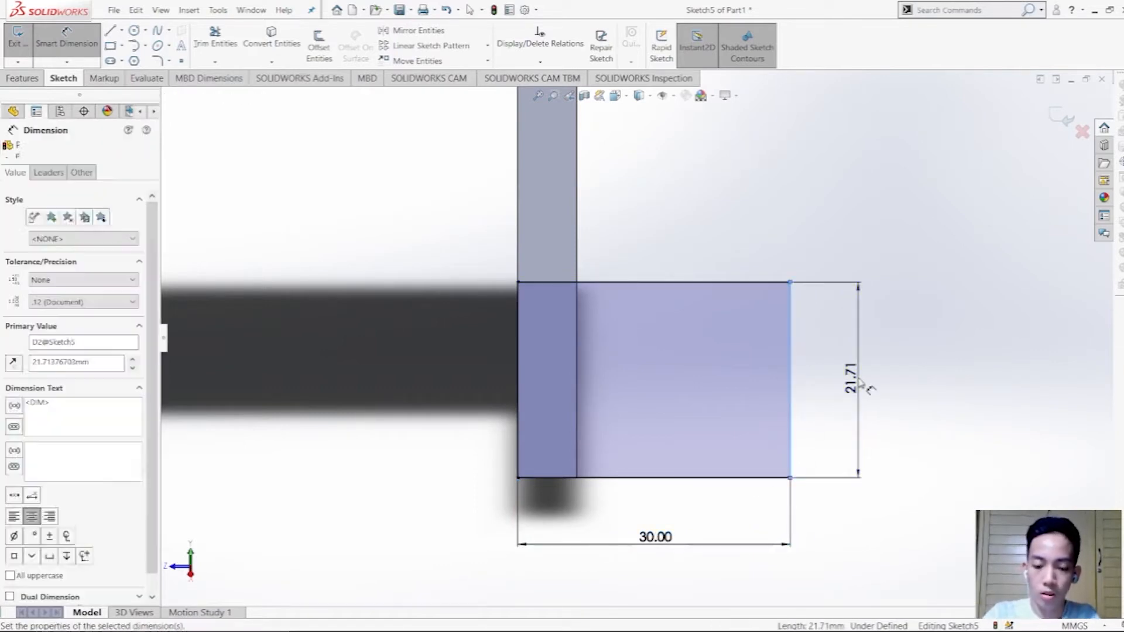
{"action": "type", "text": "30"}
{"action": "key", "text": "Return"}
{"action": "key", "text": "Escape"}
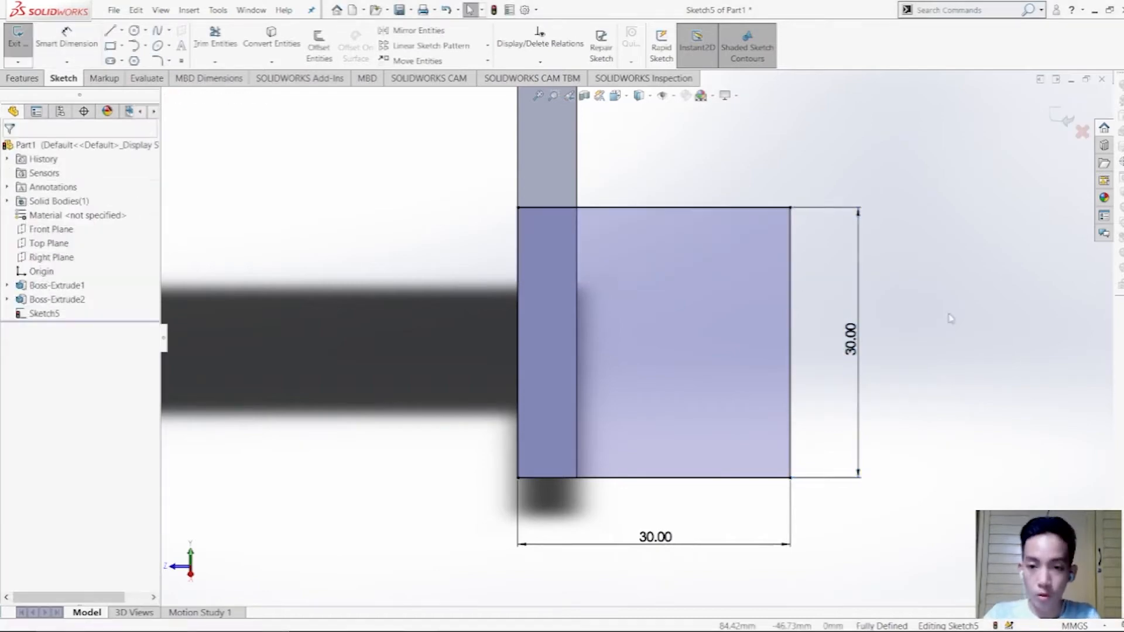
Step: Extrude the 30 mm square with the Up To Surface end condition, ending at the arm's opposite side face
{"action": "scroll", "coordinate": [638, 331], "scroll_direction": "up", "scroll_amount": 4}
{"action": "mouse_move", "coordinate": [547, 316]}
{"action": "middle_mouse_down"}
{"action": "mouse_move", "coordinate": [534, 338]}
{"action": "mouse_move", "coordinate": [552, 386]}
{"action": "middle_mouse_up"}
{"action": "key", "text": "space"}
{"action": "left_click", "coordinate": [554, 439]}
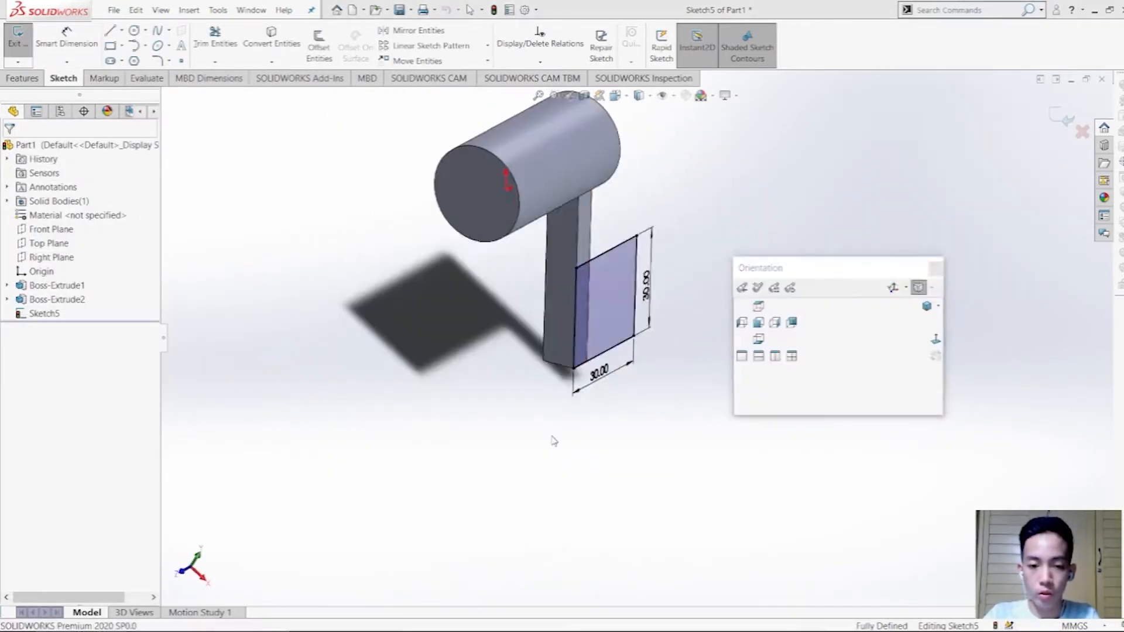
{"action": "left_click", "coordinate": [22, 78]}
{"action": "left_click", "coordinate": [26, 48]}
{"action": "middle_click_drag", "start_coordinate": [711, 424], "coordinate": [646, 449]}
{"action": "left_click", "coordinate": [96, 230]}
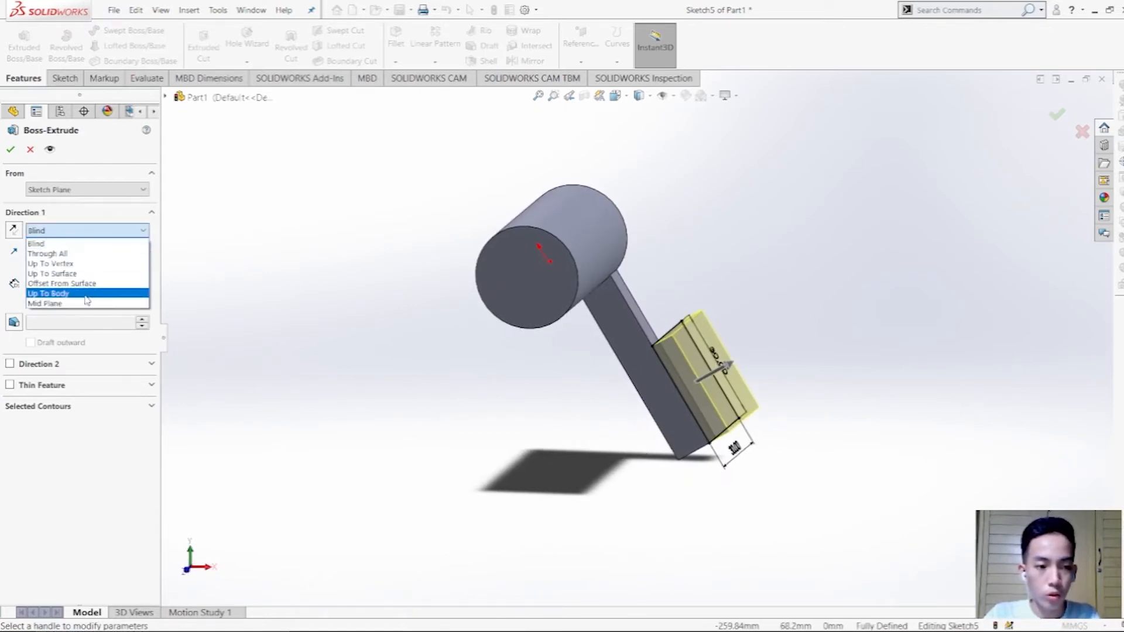
{"action": "left_click", "coordinate": [92, 274]}
{"action": "mouse_move", "coordinate": [621, 375]}
{"action": "middle_mouse_down"}
{"action": "mouse_move", "coordinate": [641, 388]}
{"action": "mouse_move", "coordinate": [633, 376]}
{"action": "mouse_move", "coordinate": [593, 398]}
{"action": "middle_mouse_up"}
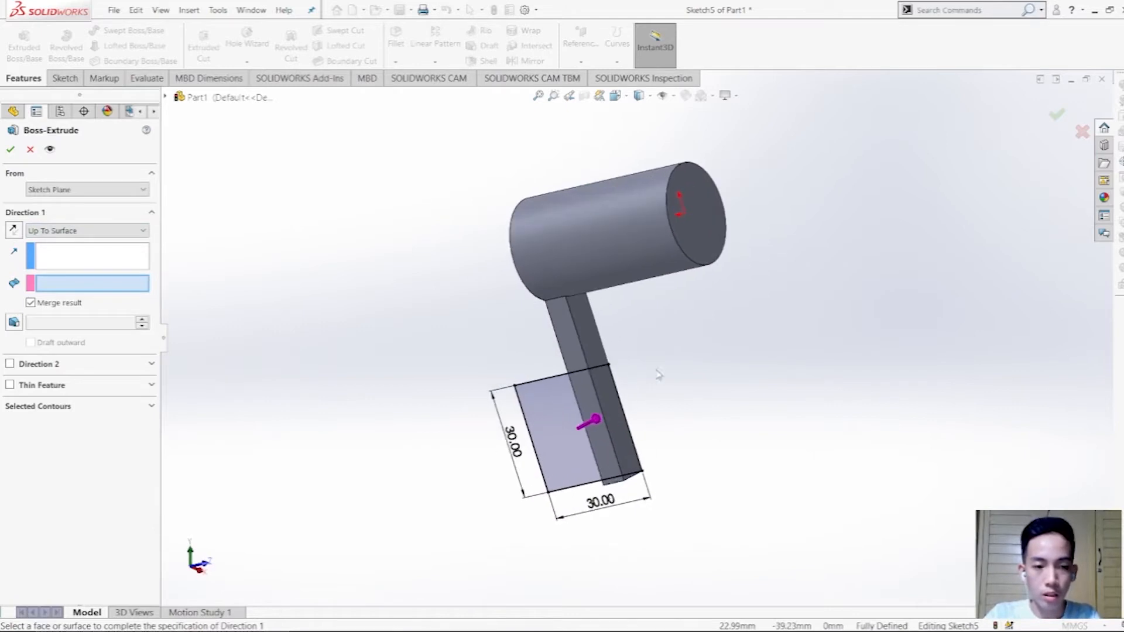
{"action": "left_click", "coordinate": [589, 397]}
{"action": "middle_click_drag", "start_coordinate": [660, 422], "coordinate": [526, 477]}
{"action": "left_click", "coordinate": [10, 150]}
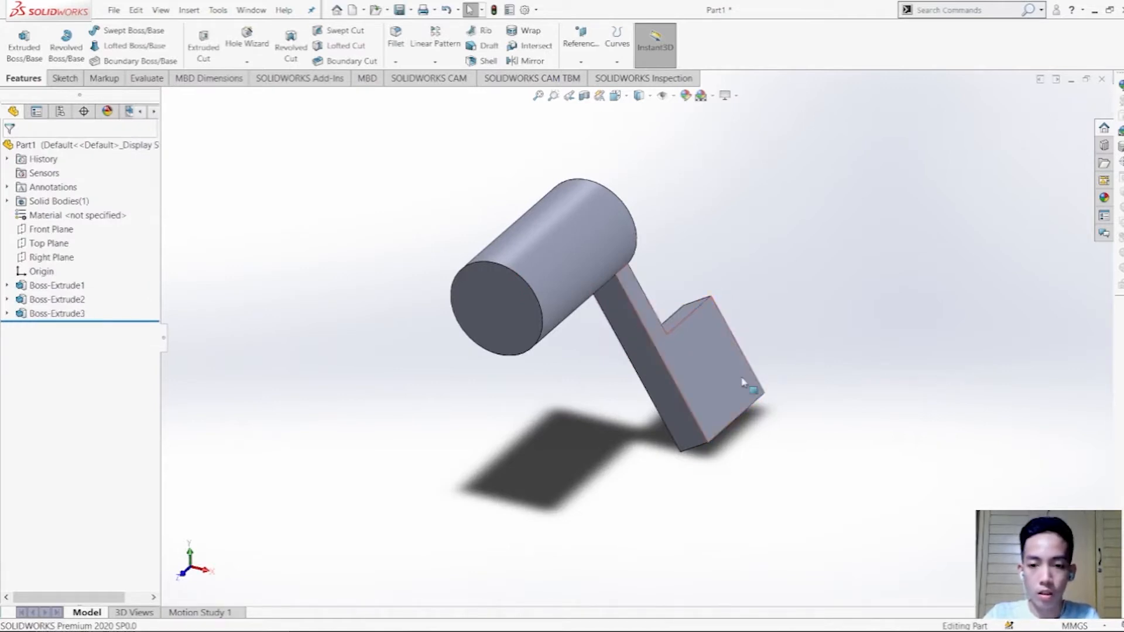
Step: Start a sketch on the square plate's slanted outer face and draw a construction diagonal from its lower front corner to its upper rear corner
{"action": "left_click", "coordinate": [719, 379]}
{"action": "right_click", "coordinate": [718, 380]}
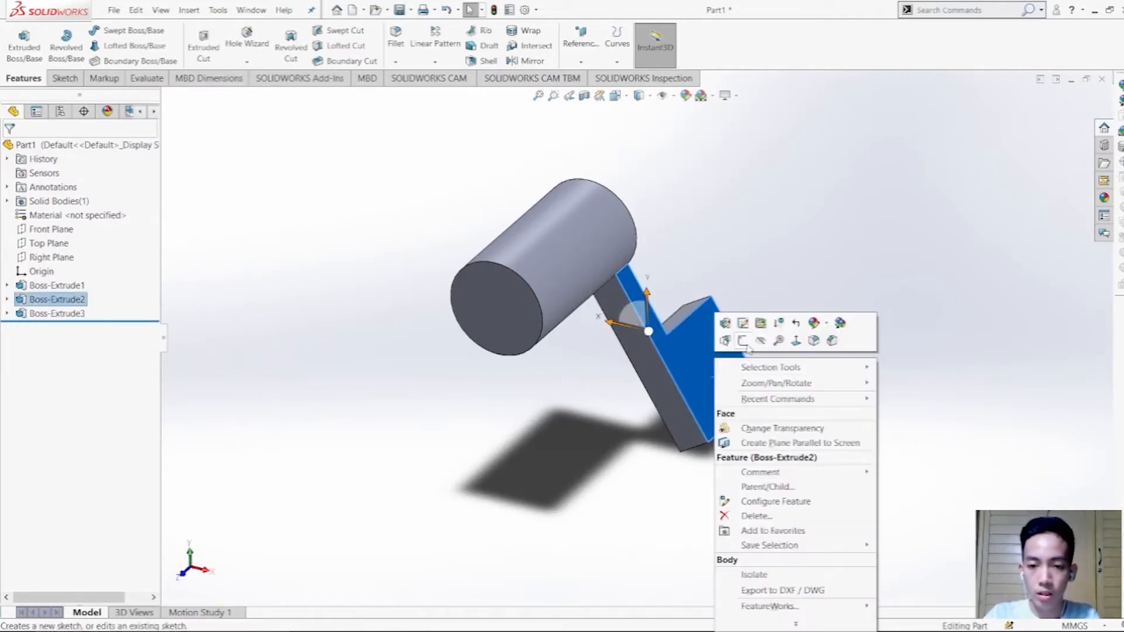
{"action": "left_click", "coordinate": [743, 322]}
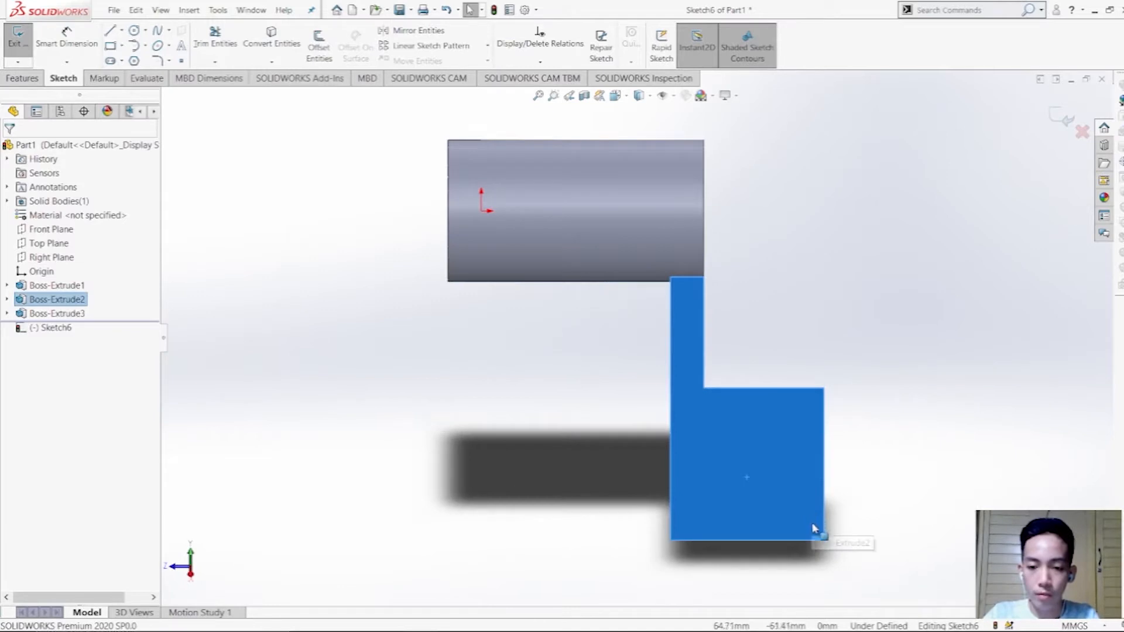
{"action": "scroll", "coordinate": [782, 466], "scroll_direction": "up", "scroll_amount": 3}
{"action": "scroll", "coordinate": [662, 363], "scroll_direction": "down", "scroll_amount": 5}
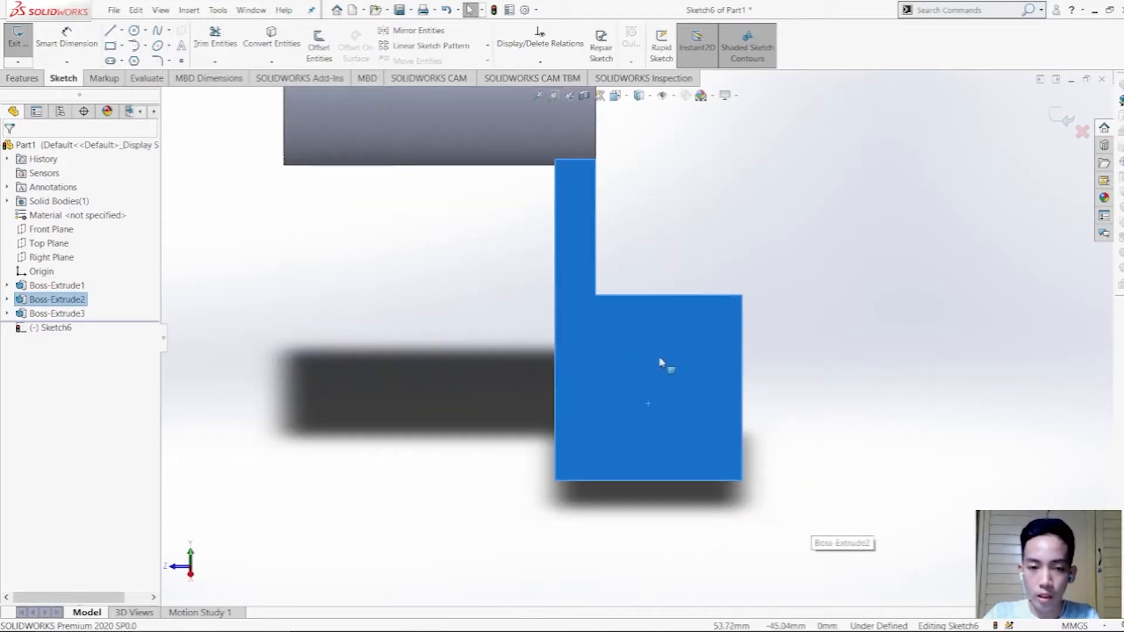
{"action": "left_click", "coordinate": [134, 30]}
{"action": "key", "text": "alt+Tab"}
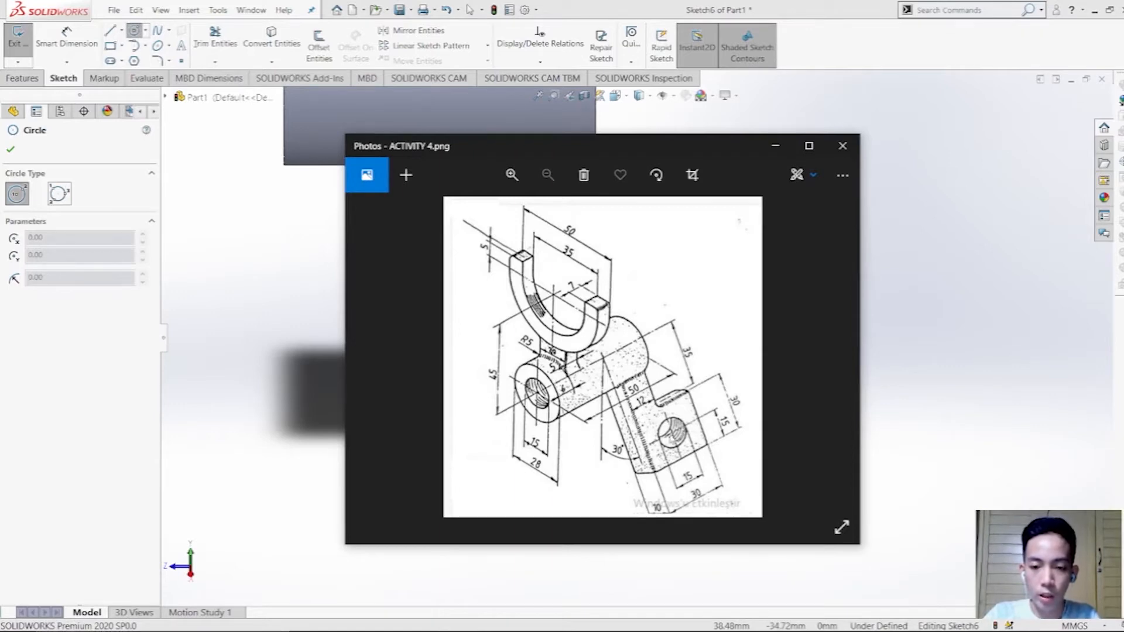
{"action": "key", "text": "alt+Tab"}
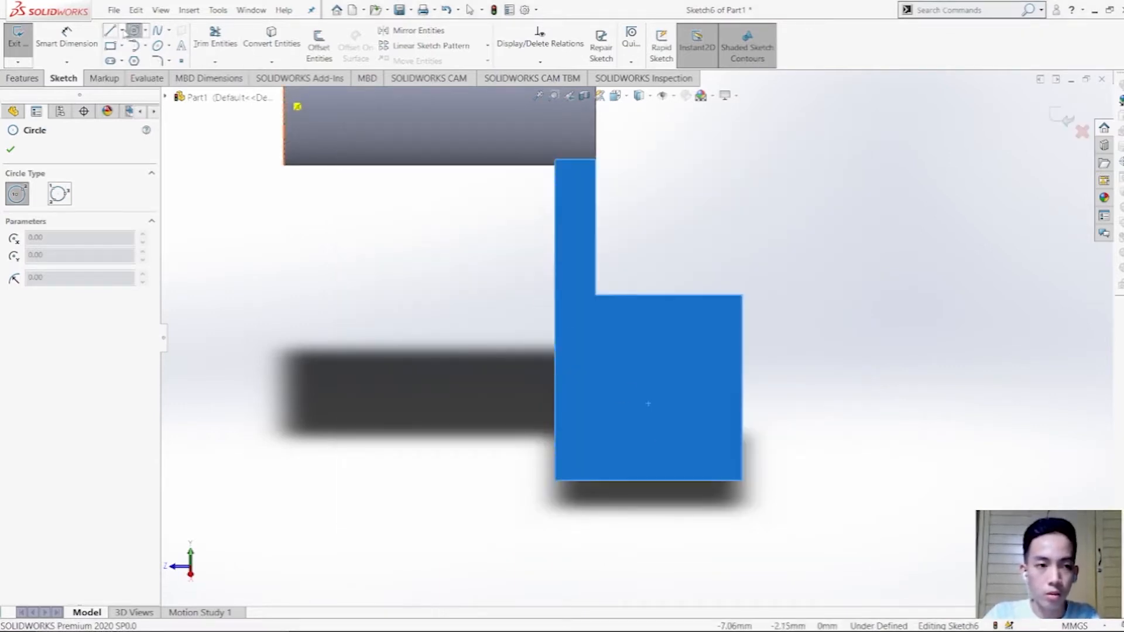
{"action": "left_click", "coordinate": [121, 30]}
{"action": "left_click", "coordinate": [144, 60]}
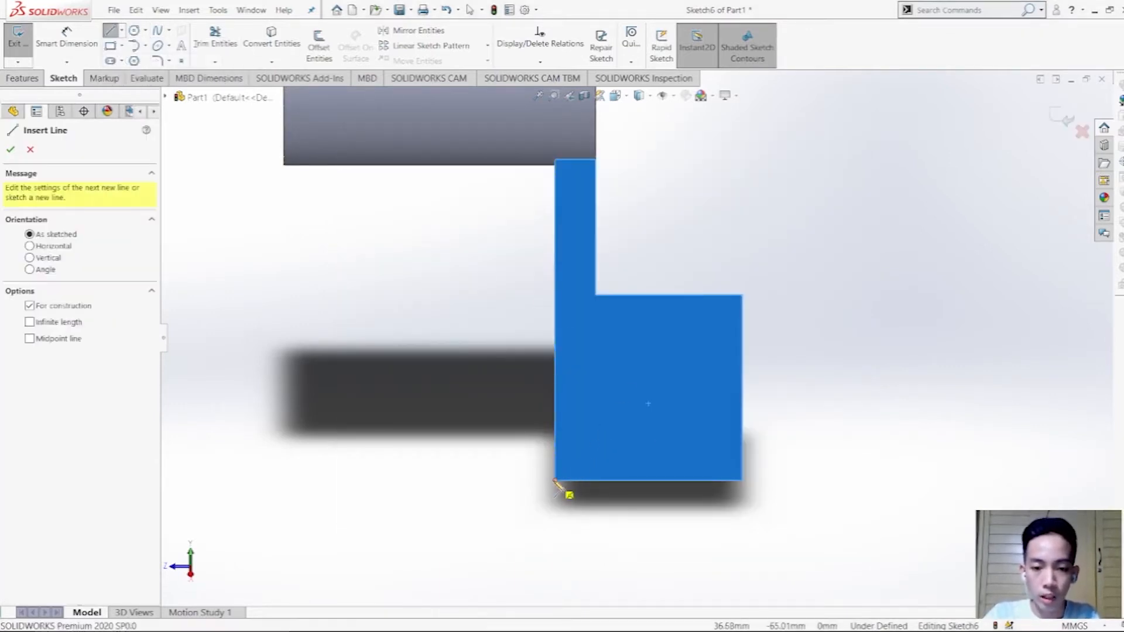
{"action": "left_click", "coordinate": [555, 480]}
{"action": "left_click", "coordinate": [743, 295]}
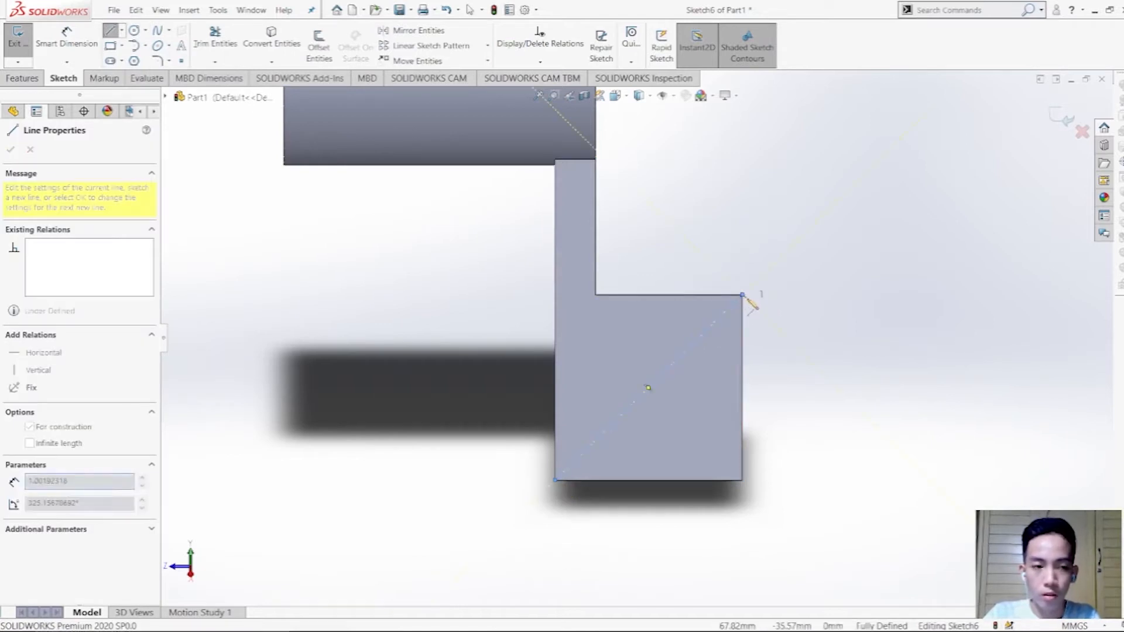
{"action": "key", "text": "Escape"}
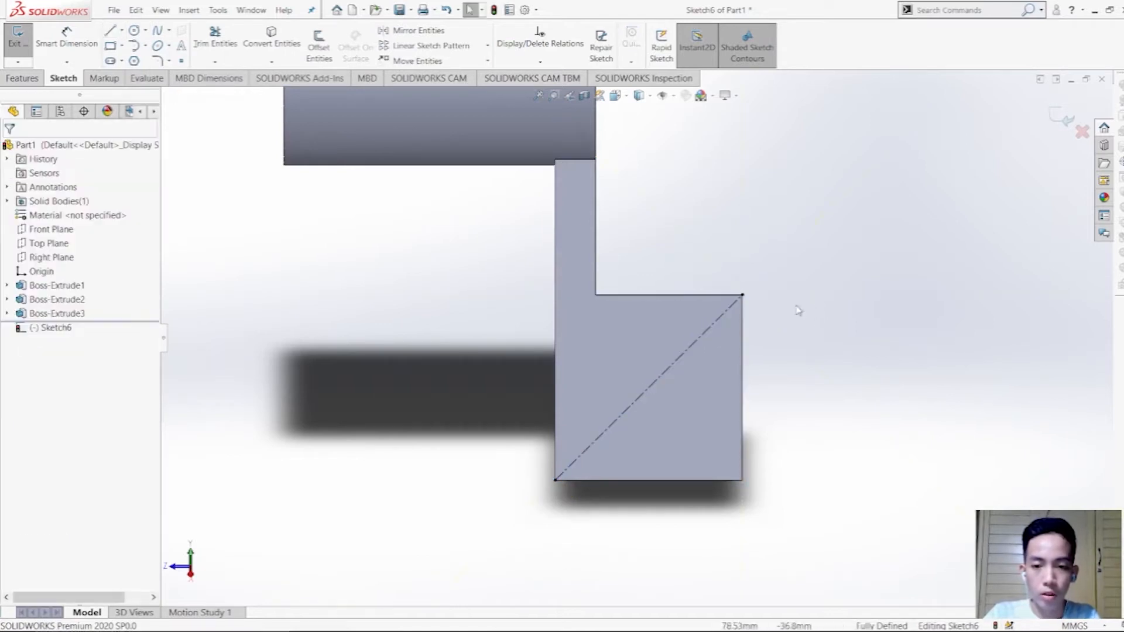
Step: Sketch a circle about 19.45 mm in diameter centred on the midpoint of the construction diagonal
{"action": "left_click", "coordinate": [134, 30]}
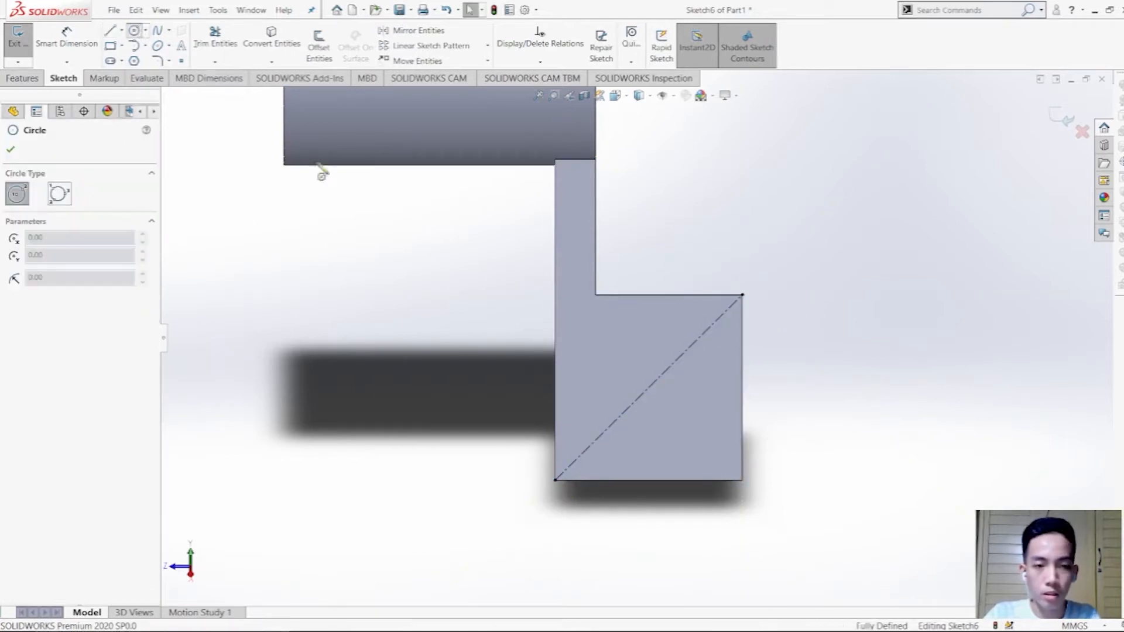
{"action": "left_click", "coordinate": [647, 388]}
{"action": "left_click", "coordinate": [623, 339]}
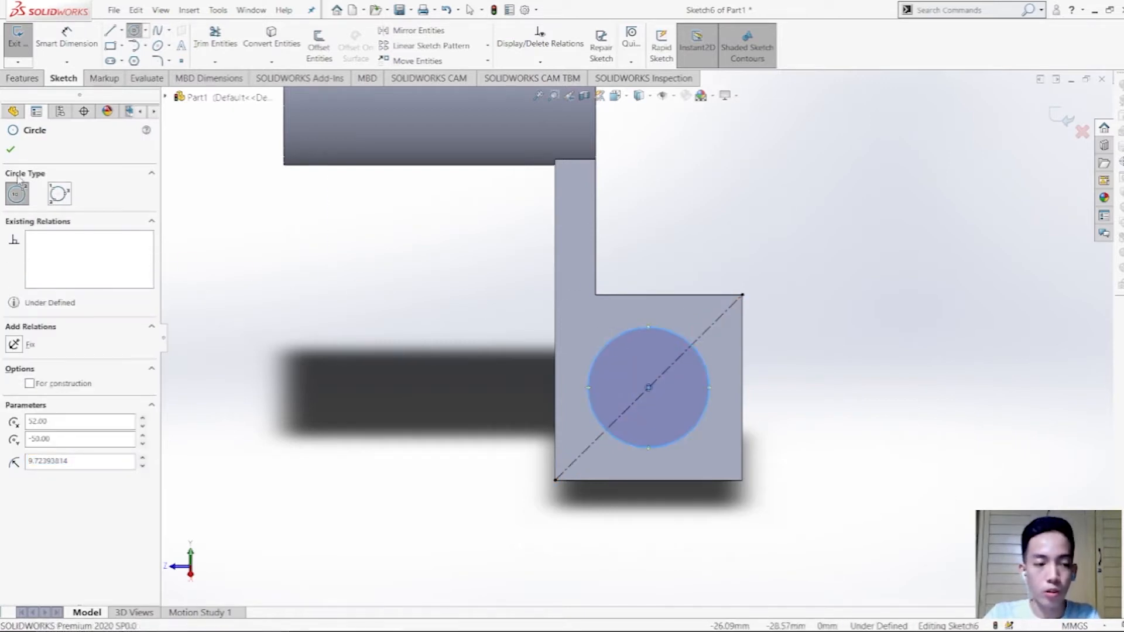
{"action": "left_click", "coordinate": [12, 151]}
Step: Dimension the circle's diameter as 15 mm and place the dimension beyond the plate's rear edge
{"action": "key", "text": "d"}
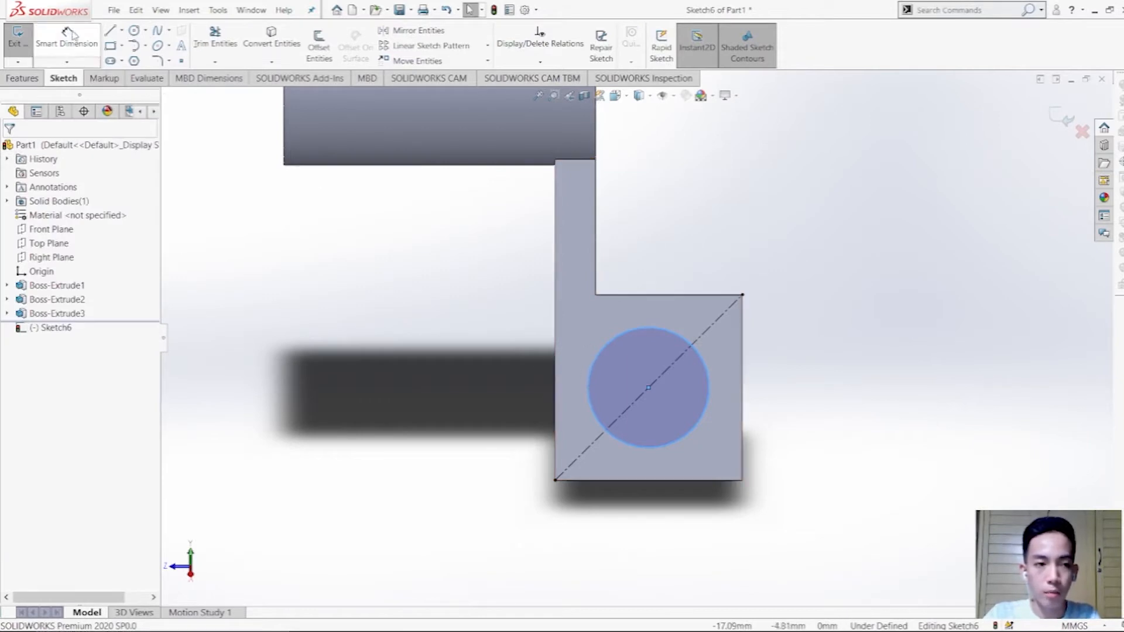
{"action": "left_click", "coordinate": [591, 378]}
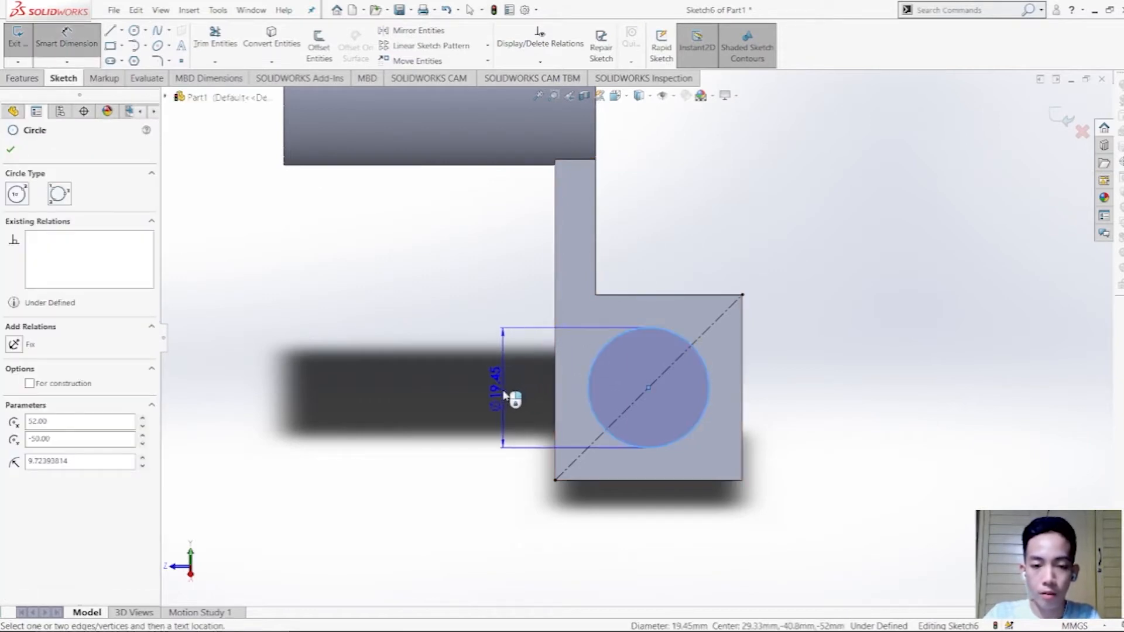
{"action": "left_click", "coordinate": [503, 393]}
{"action": "type", "text": "15"}
{"action": "key", "text": "Return"}
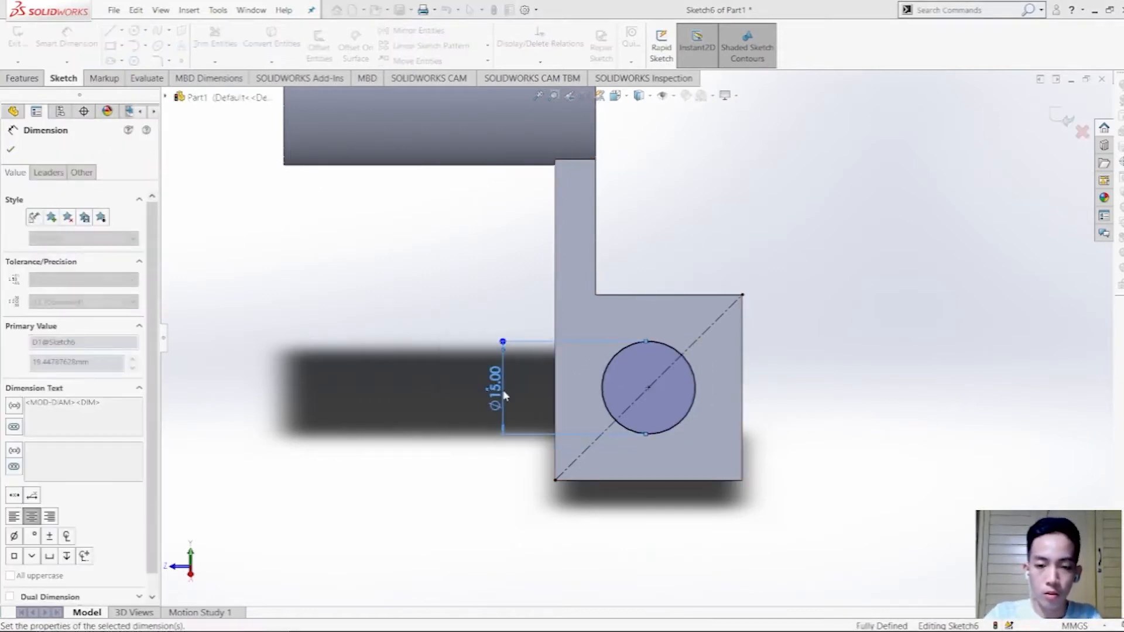
{"action": "left_click_drag", "start_coordinate": [498, 389], "coordinate": [789, 390]}
{"action": "left_click", "coordinate": [843, 394]}
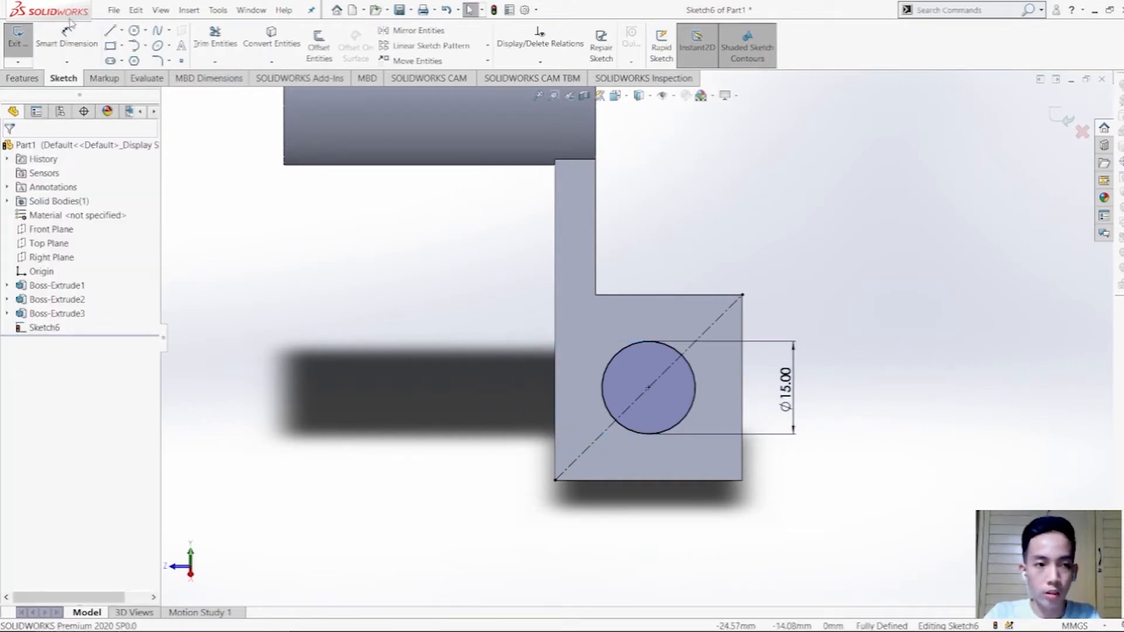
Step: Check the distance from the circle's centre to the plate's lower edge without placing a dimension
{"action": "left_click", "coordinate": [647, 389]}
{"action": "left_click", "coordinate": [652, 481]}
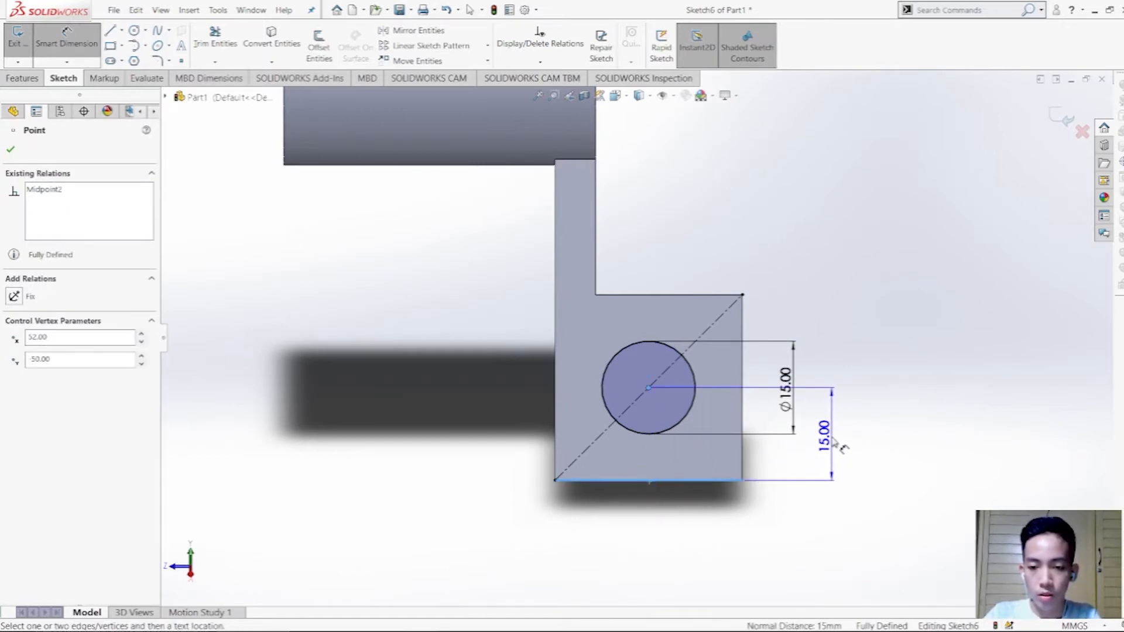
{"action": "key", "text": "Escape"}
Step: Cut the 15 mm circle through the square plate with an Extruded Cut using the Up To Next end condition
{"action": "mouse_move", "coordinate": [387, 342]}
{"action": "middle_mouse_down"}
{"action": "mouse_move", "coordinate": [406, 348]}
{"action": "mouse_move", "coordinate": [396, 345]}
{"action": "middle_mouse_up"}
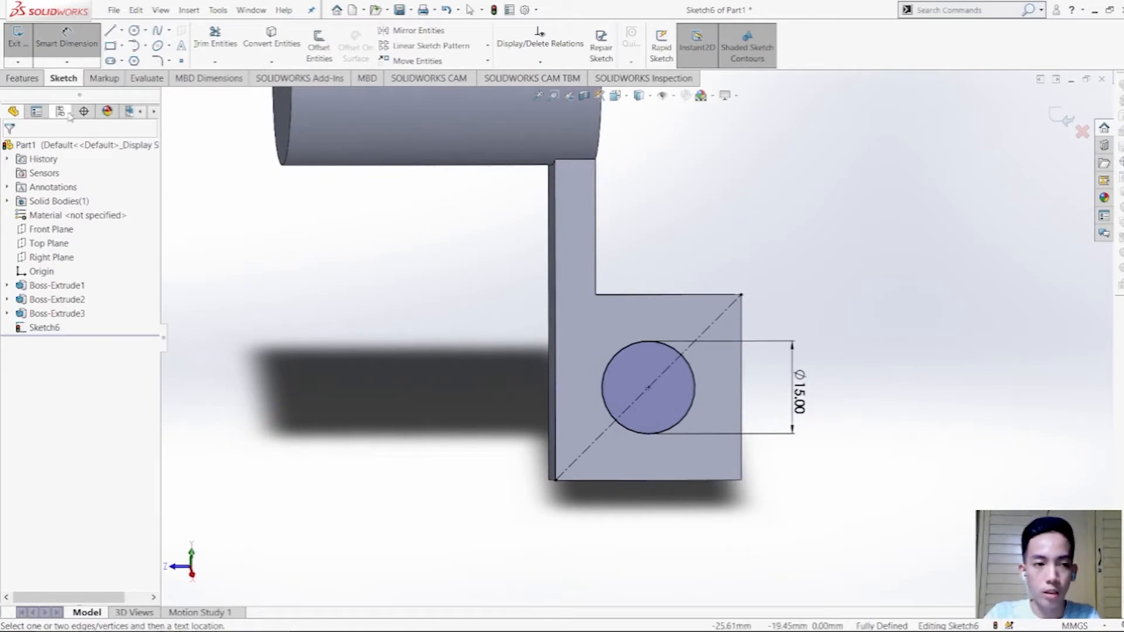
{"action": "left_click", "coordinate": [26, 79]}
{"action": "left_click", "coordinate": [64, 78]}
{"action": "left_click", "coordinate": [24, 78]}
{"action": "left_click", "coordinate": [189, 53]}
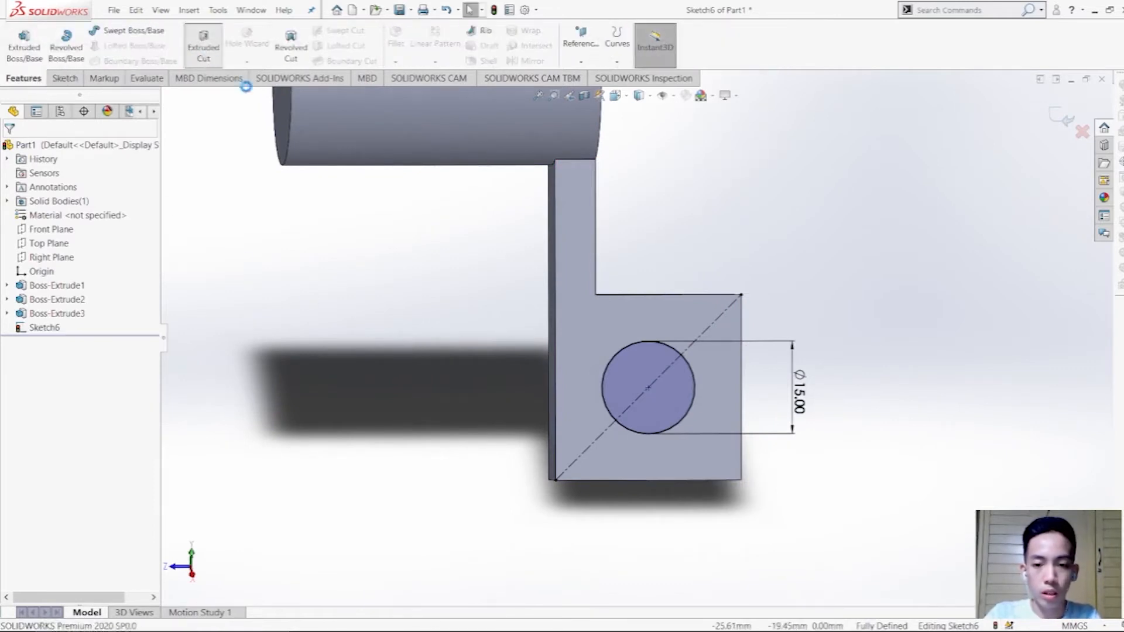
{"action": "middle_click_drag", "start_coordinate": [454, 414], "coordinate": [688, 431]}
{"action": "left_click", "coordinate": [70, 230]}
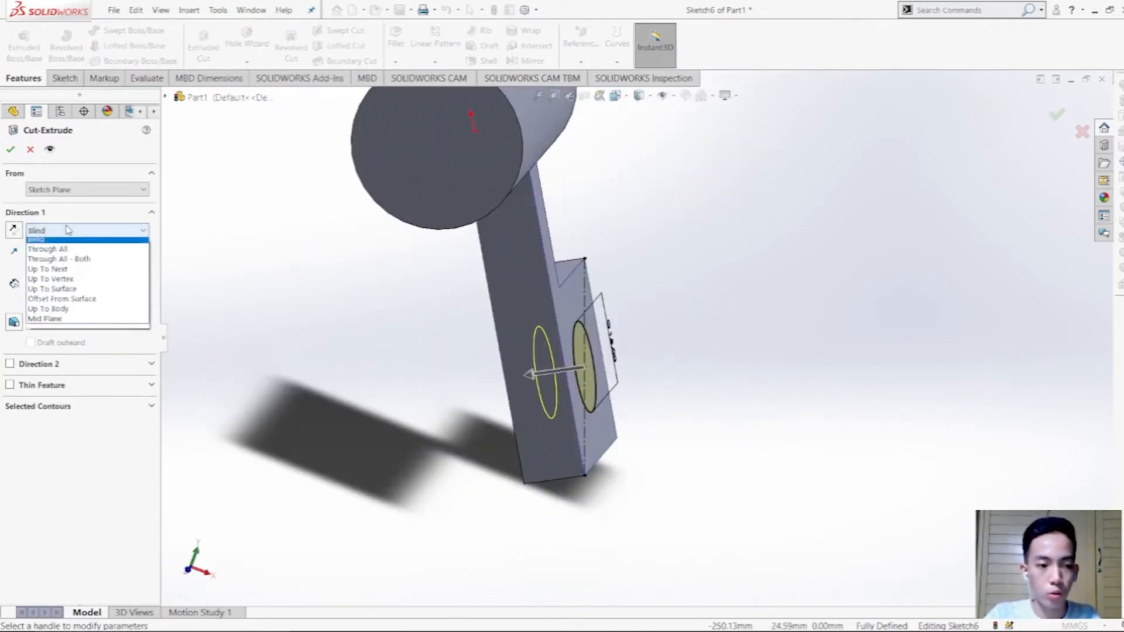
{"action": "left_click", "coordinate": [58, 273]}
{"action": "middle_click_drag", "start_coordinate": [234, 409], "coordinate": [302, 440]}
{"action": "left_click", "coordinate": [11, 150]}
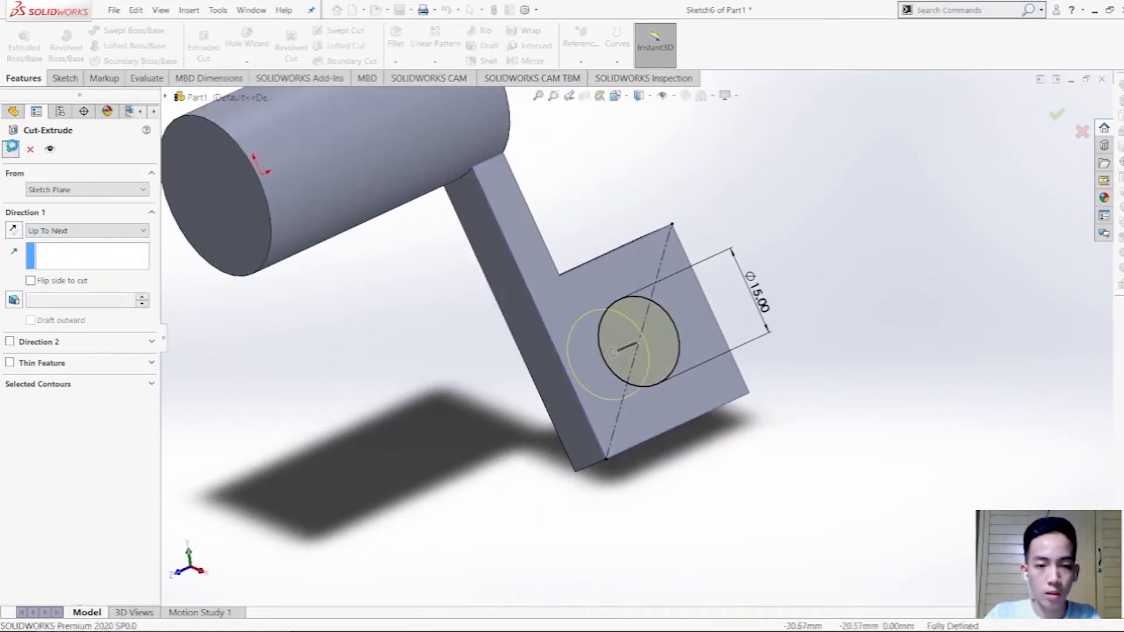
{"action": "scroll", "coordinate": [690, 378], "scroll_direction": "up", "scroll_amount": 3}
{"action": "left_click", "coordinate": [701, 337]}
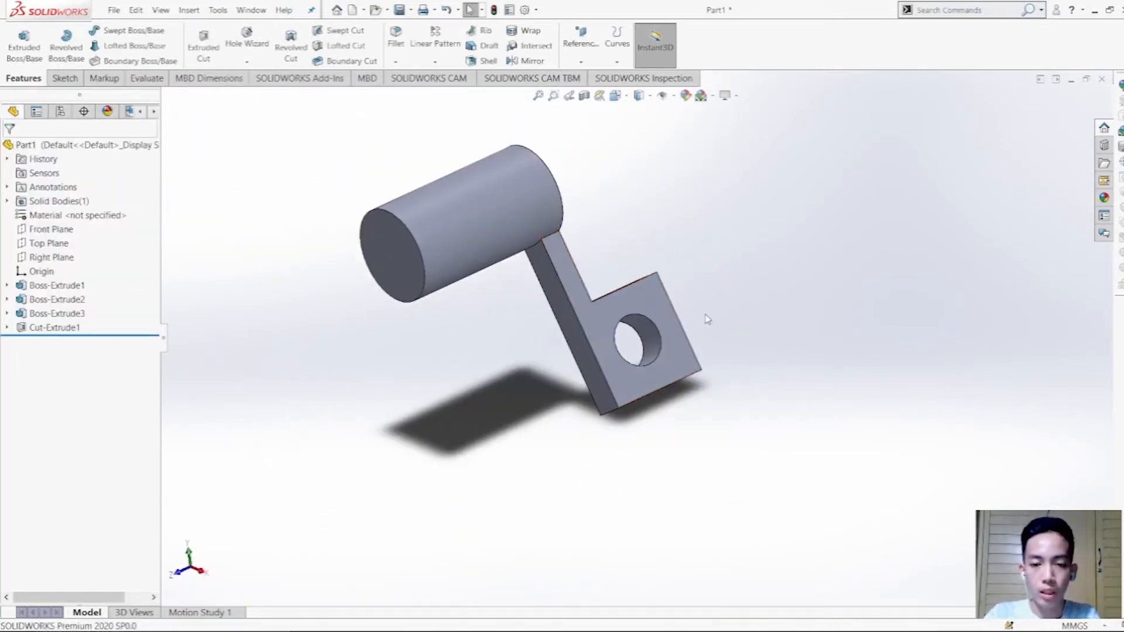
Step: Examine the ACTIVITY 4 reference drawing for the dimensions of the U-shaped fork and its neck above the cylinder
{"action": "key", "text": "alt+Tab"}
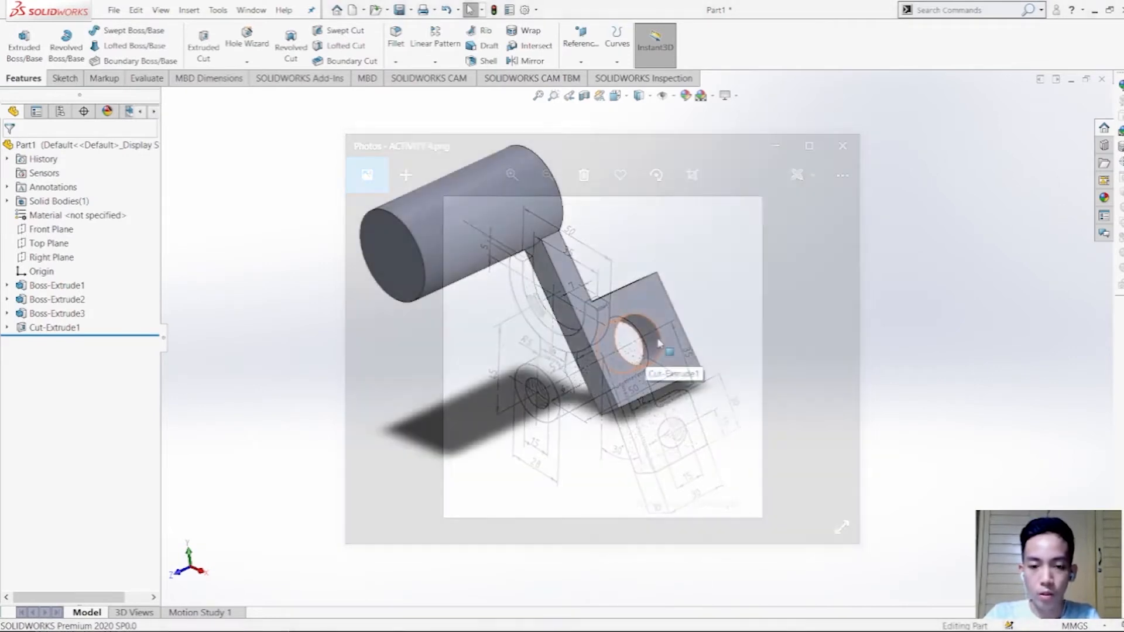
{"action": "key", "text": "alt+Tab"}
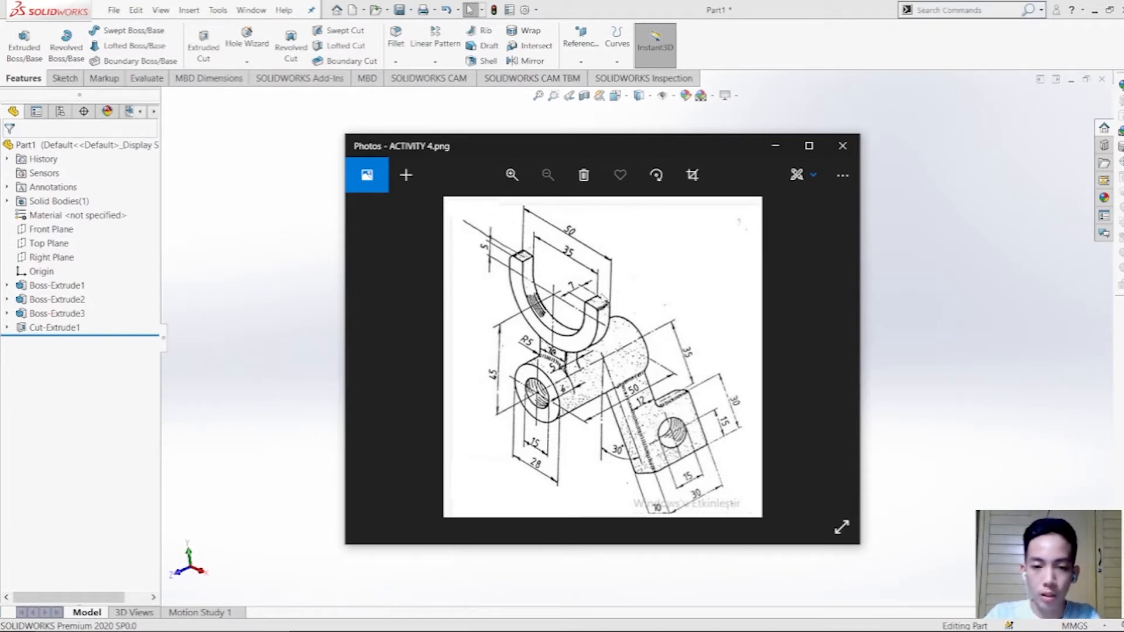
{"action": "key", "text": "alt+Tab"}
{"action": "key", "text": "alt+Tab"}
{"action": "key", "text": "alt+Tab"}
{"action": "key", "text": "alt+Tab"}
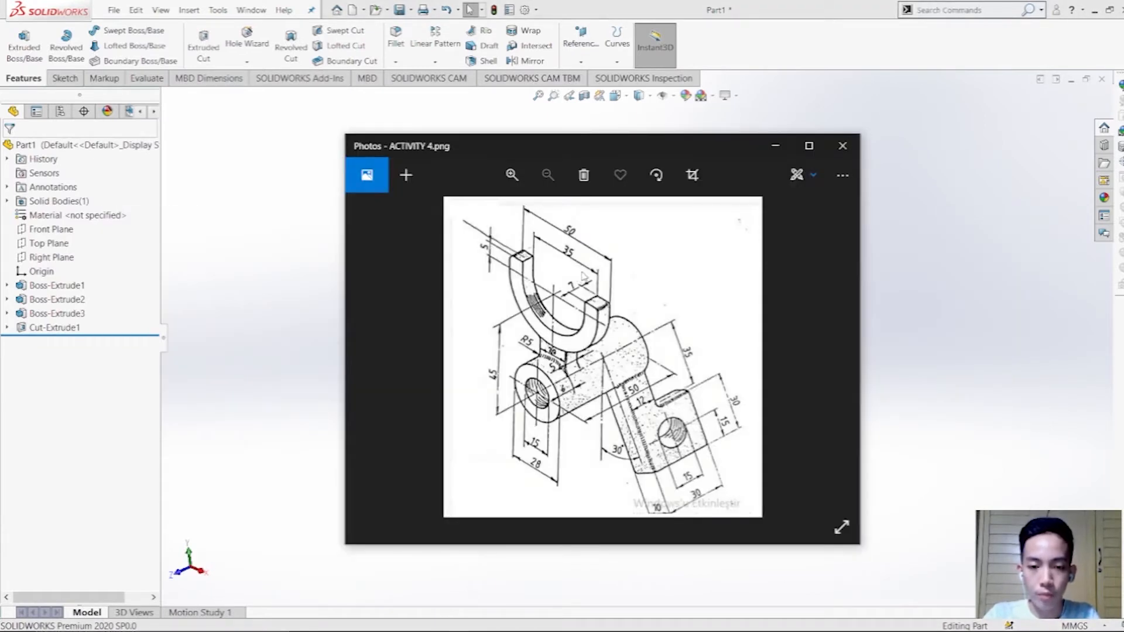
{"action": "key", "text": "alt+Tab"}
Step: Start a sketch on the Front Plane and draw a vertical construction line about 52 mm long upward from the origin
{"action": "left_click", "coordinate": [53, 230]}
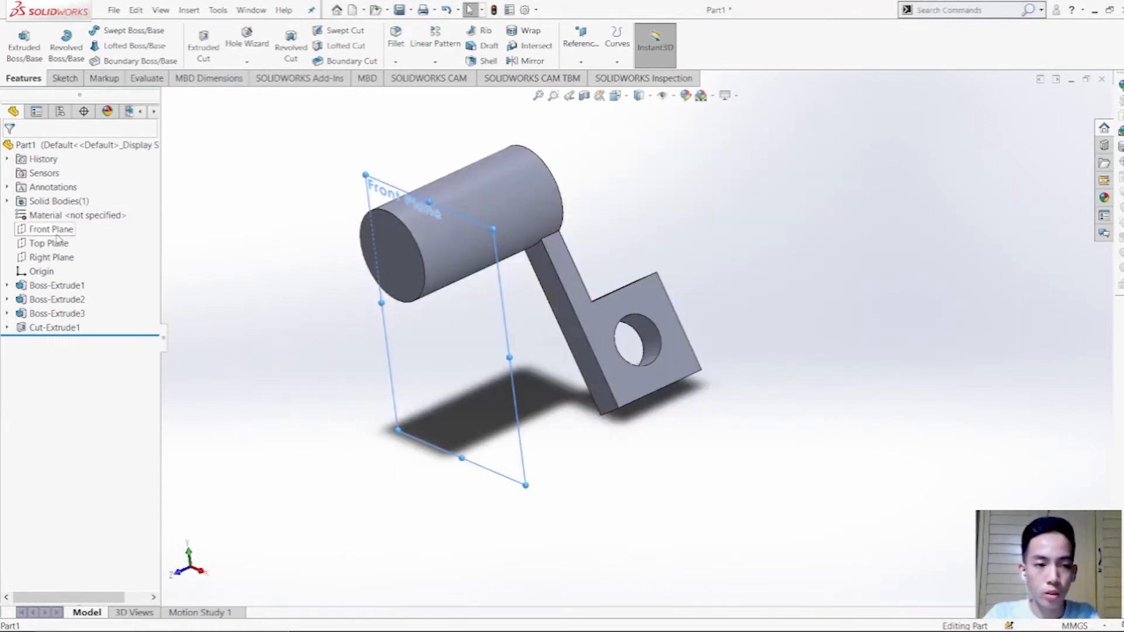
{"action": "right_click", "coordinate": [56, 230]}
{"action": "left_click", "coordinate": [69, 215]}
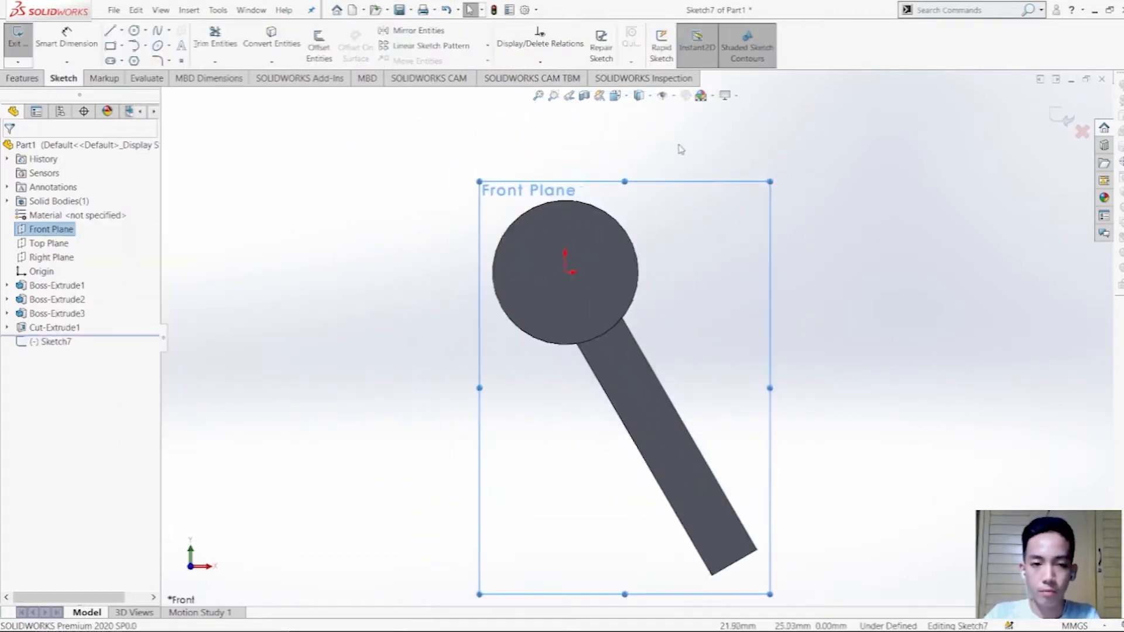
{"action": "scroll", "coordinate": [681, 148], "scroll_direction": "down", "scroll_amount": 2}
{"action": "left_click", "coordinate": [123, 32]}
{"action": "left_click", "coordinate": [155, 56]}
{"action": "left_click", "coordinate": [541, 308]}
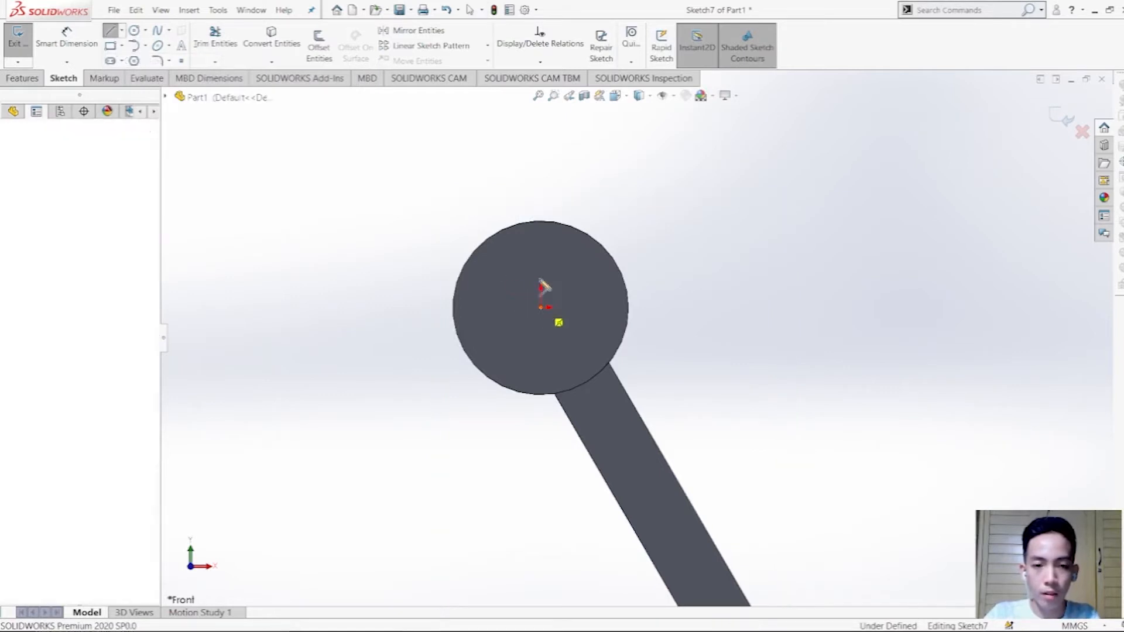
{"action": "scroll", "coordinate": [559, 155], "scroll_direction": "up", "scroll_amount": 3}
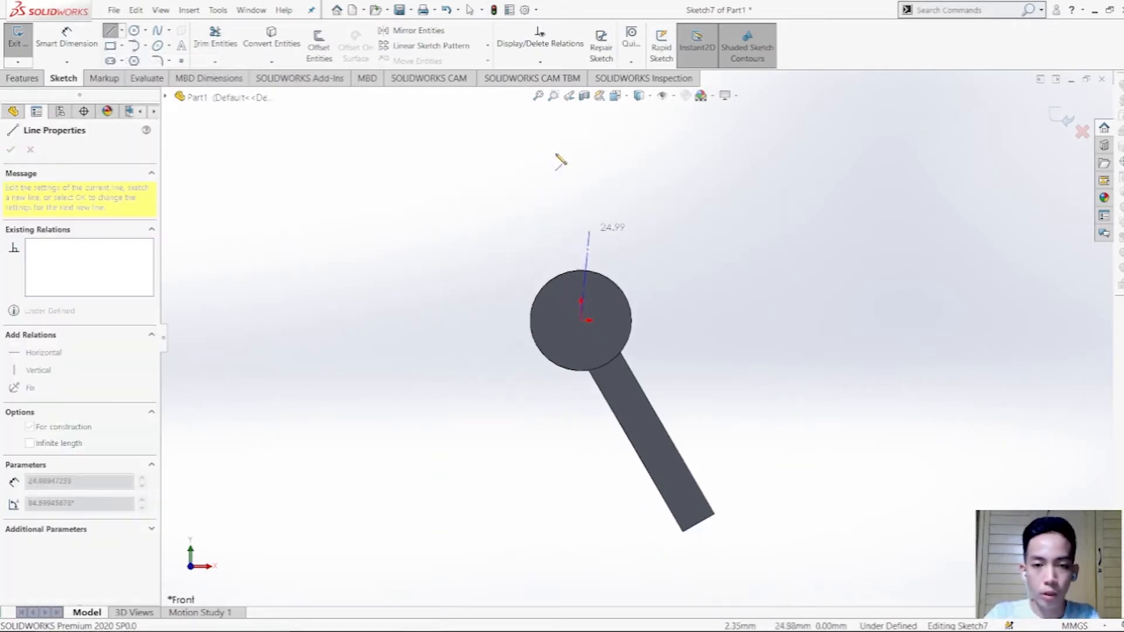
{"action": "left_click", "coordinate": [581, 133]}
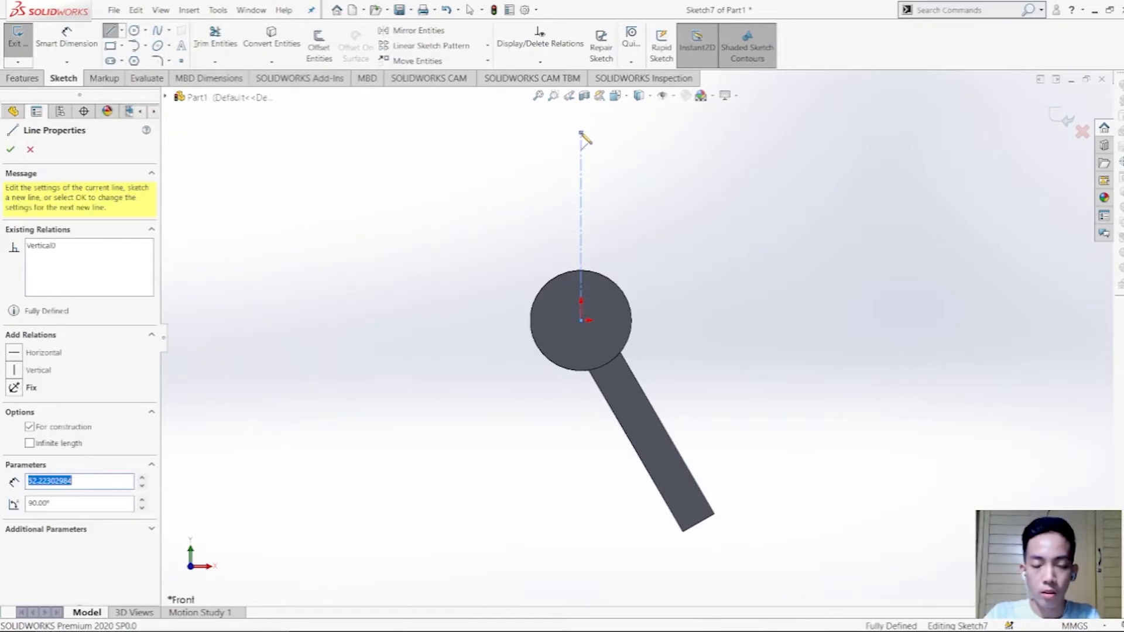
{"action": "key", "text": "Escape"}
Step: Dimension the vertical construction line's length as 45 mm and finish dimensioning
{"action": "left_click", "coordinate": [66, 41]}
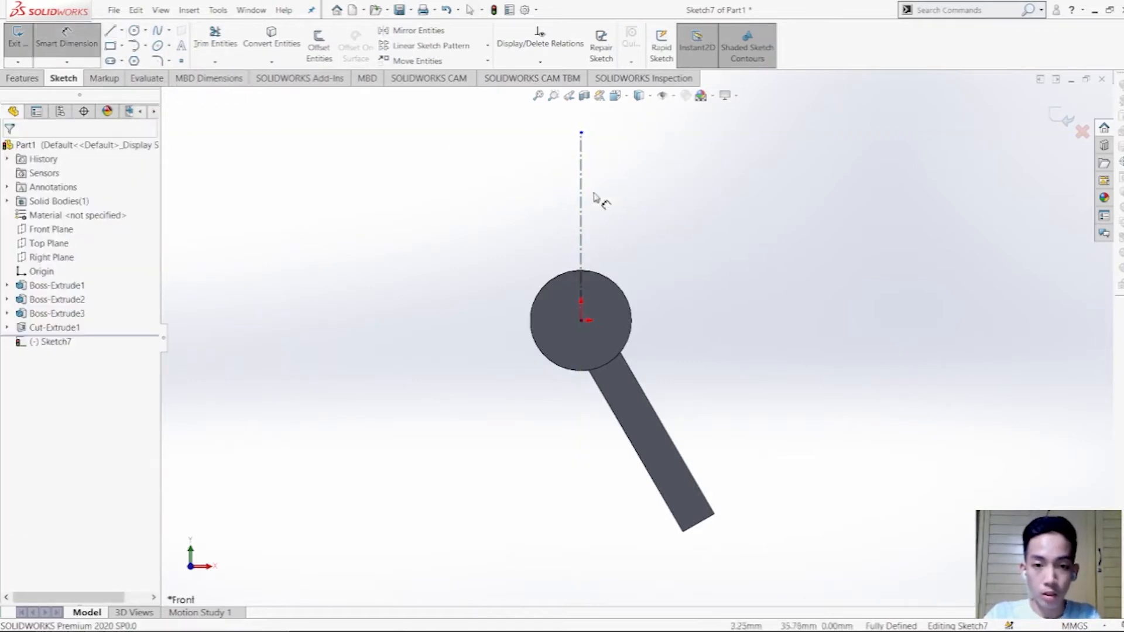
{"action": "left_click", "coordinate": [583, 193]}
{"action": "left_click", "coordinate": [491, 231]}
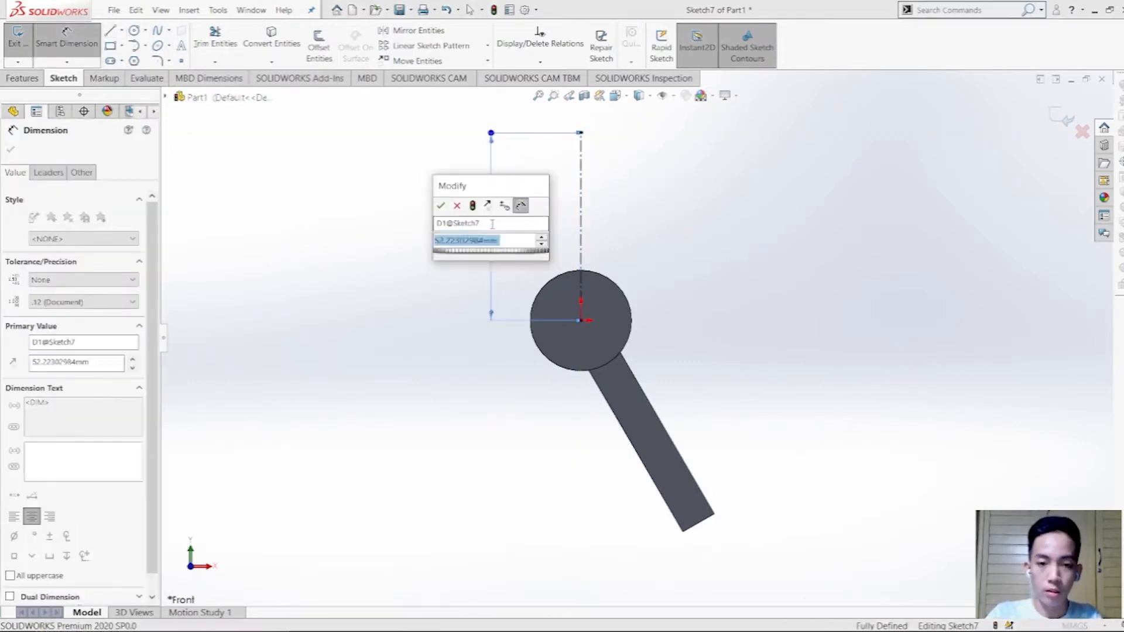
{"action": "type", "text": "45"}
{"action": "key", "text": "Return"}
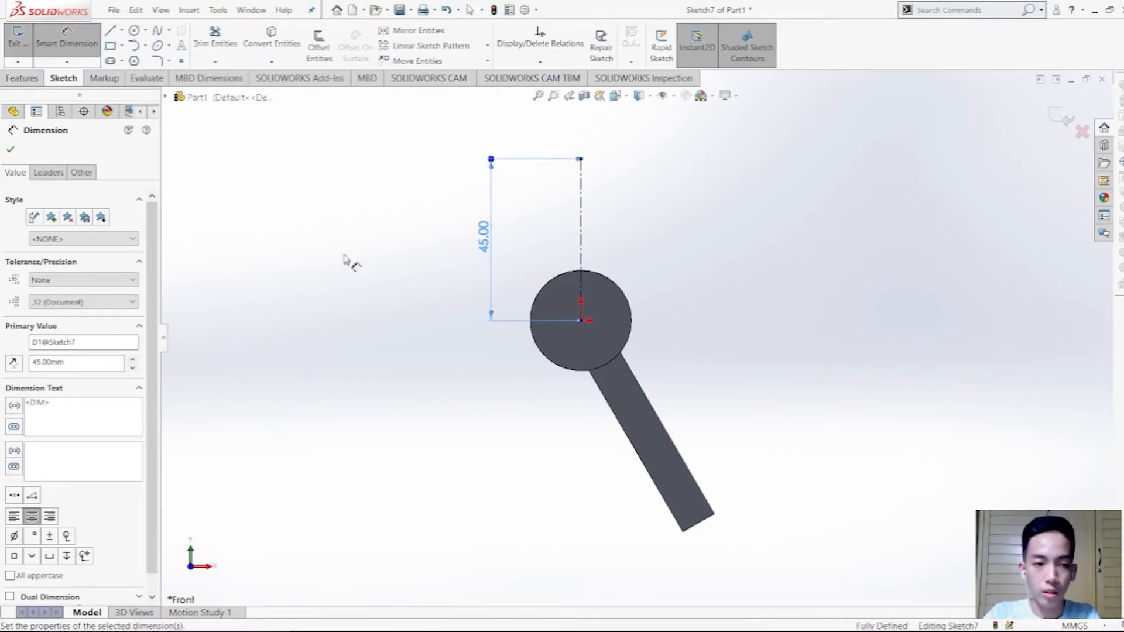
{"action": "left_click", "coordinate": [11, 150]}
Step: Sketch a corner rectangle across the construction line, overlapping the top of the cylinder's circular outline, after consulting the reference drawing
{"action": "left_click", "coordinate": [113, 48]}
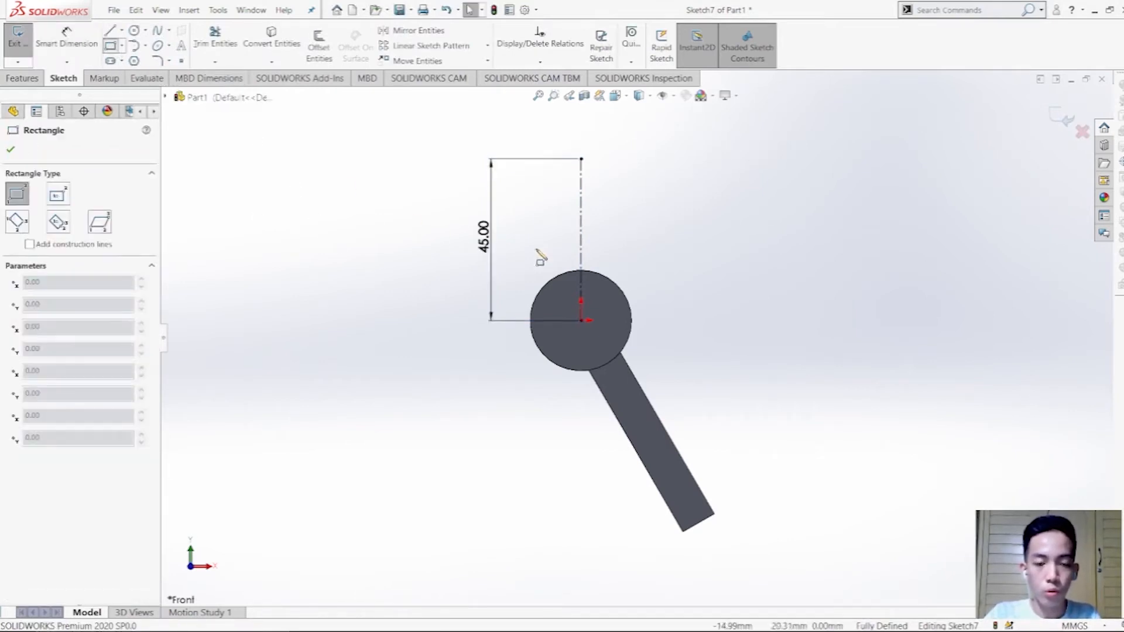
{"action": "key", "text": "alt+Tab"}
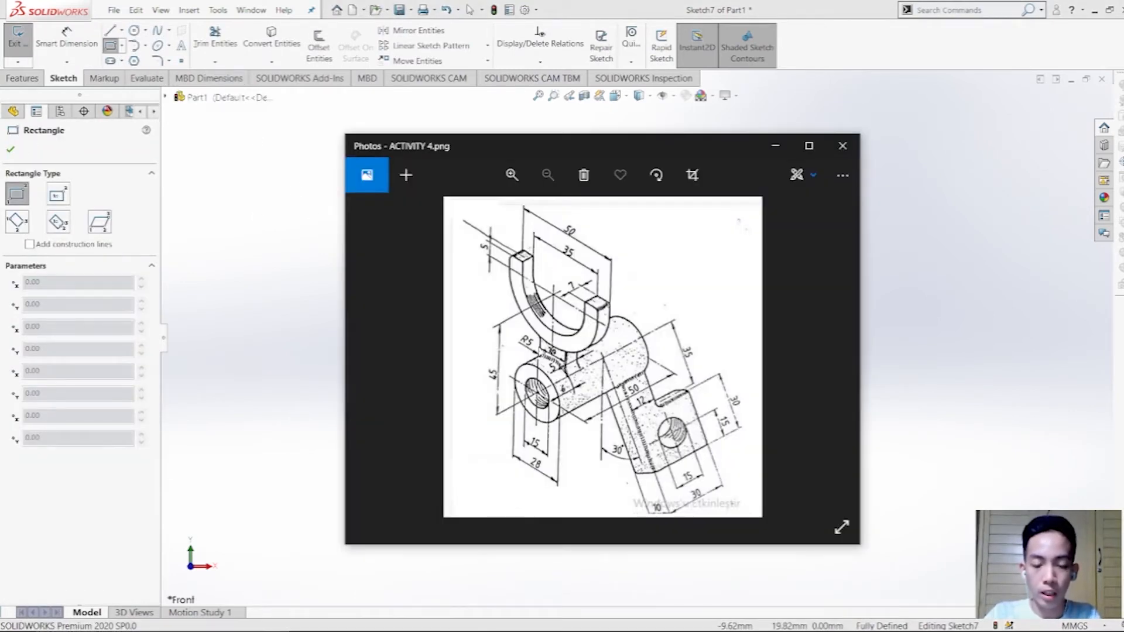
{"action": "key", "text": "alt+Tab"}
{"action": "left_click", "coordinate": [547, 247]}
{"action": "left_click", "coordinate": [619, 299]}
{"action": "key", "text": "Escape"}
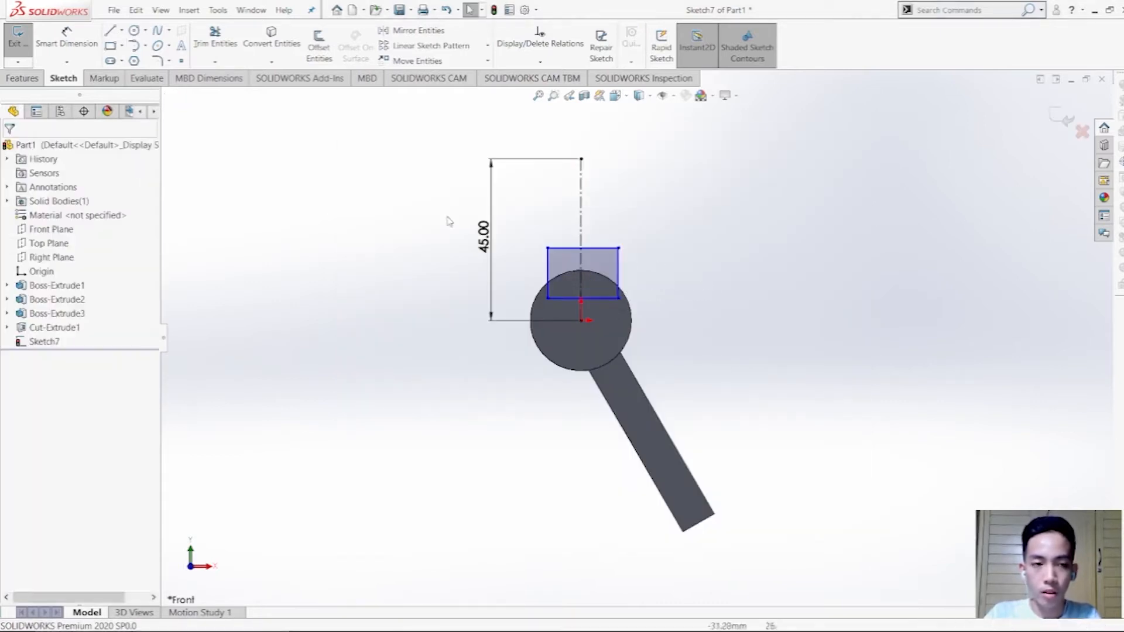
{"action": "scroll", "coordinate": [625, 292], "scroll_direction": "down", "scroll_amount": 5}
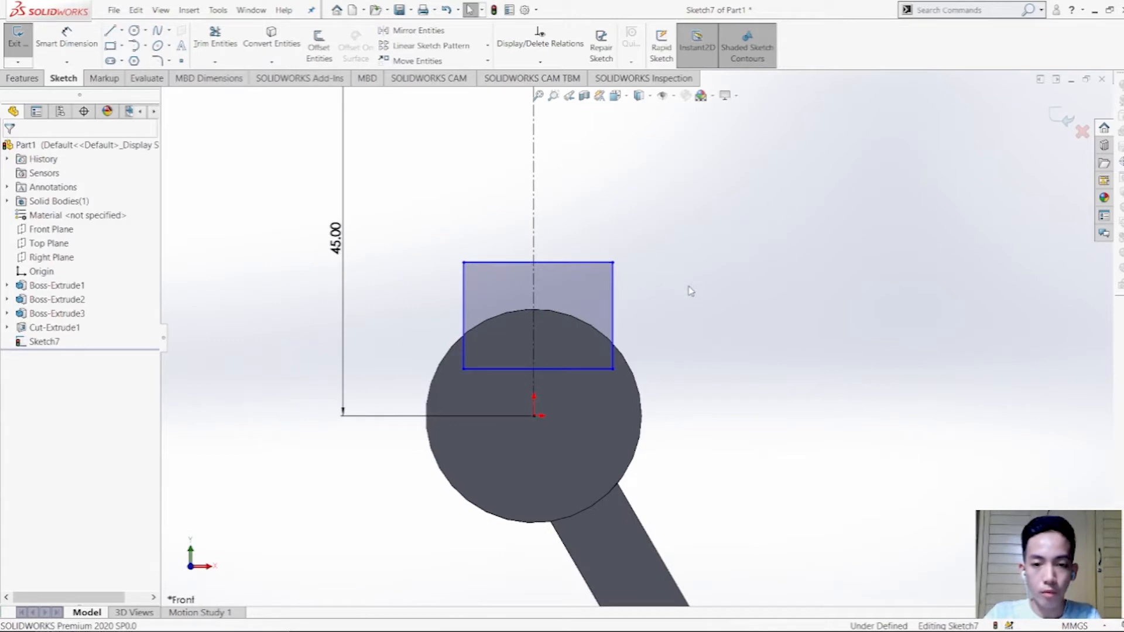
Step: Make the rectangle's two vertical sides symmetric about the vertical construction line
{"action": "left_click", "coordinate": [533, 300]}
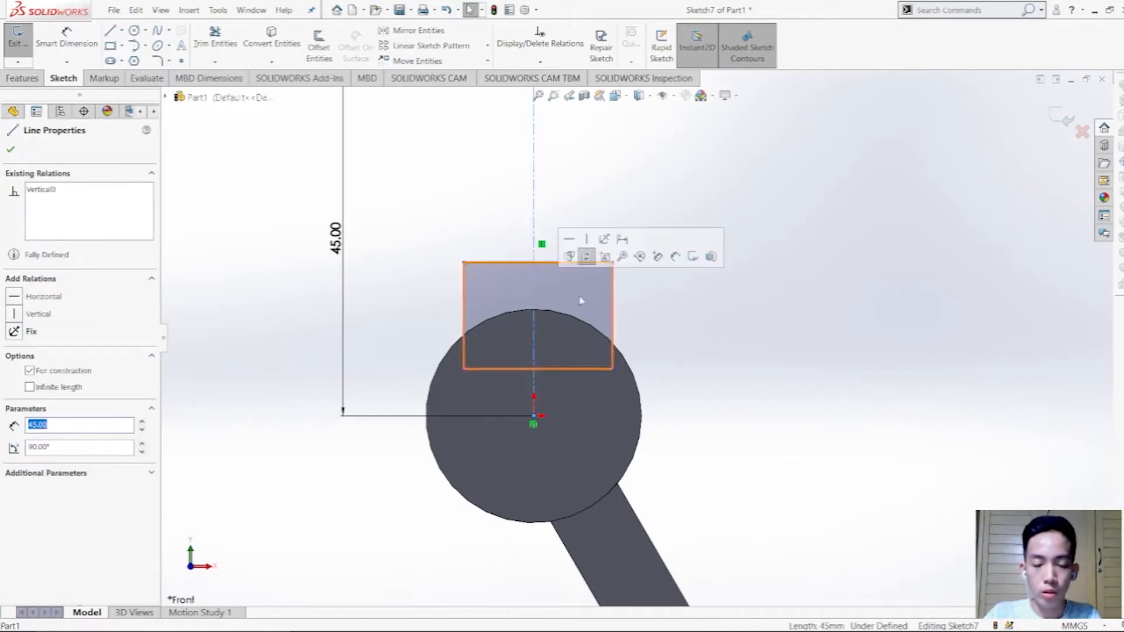
{"action": "left_click", "coordinate": [624, 298]}
{"action": "left_click", "coordinate": [614, 298]}
{"action": "left_click", "coordinate": [533, 287]}
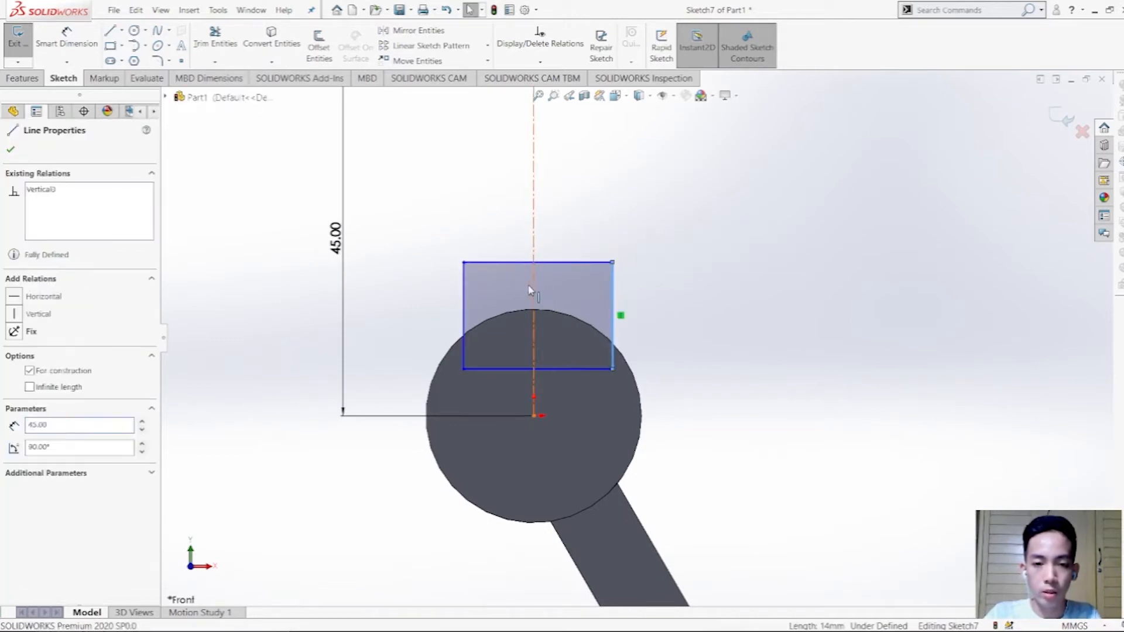
{"action": "left_click", "coordinate": [612, 328], "text": "ctrl"}
{"action": "left_click", "coordinate": [463, 288], "text": "ctrl"}
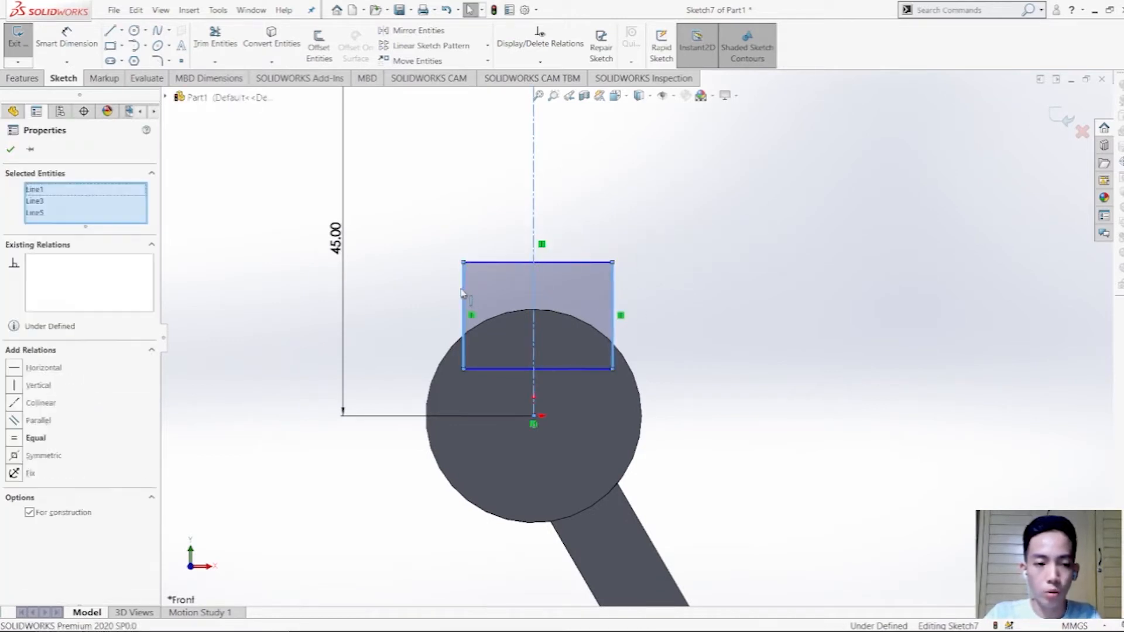
{"action": "left_click", "coordinate": [46, 457]}
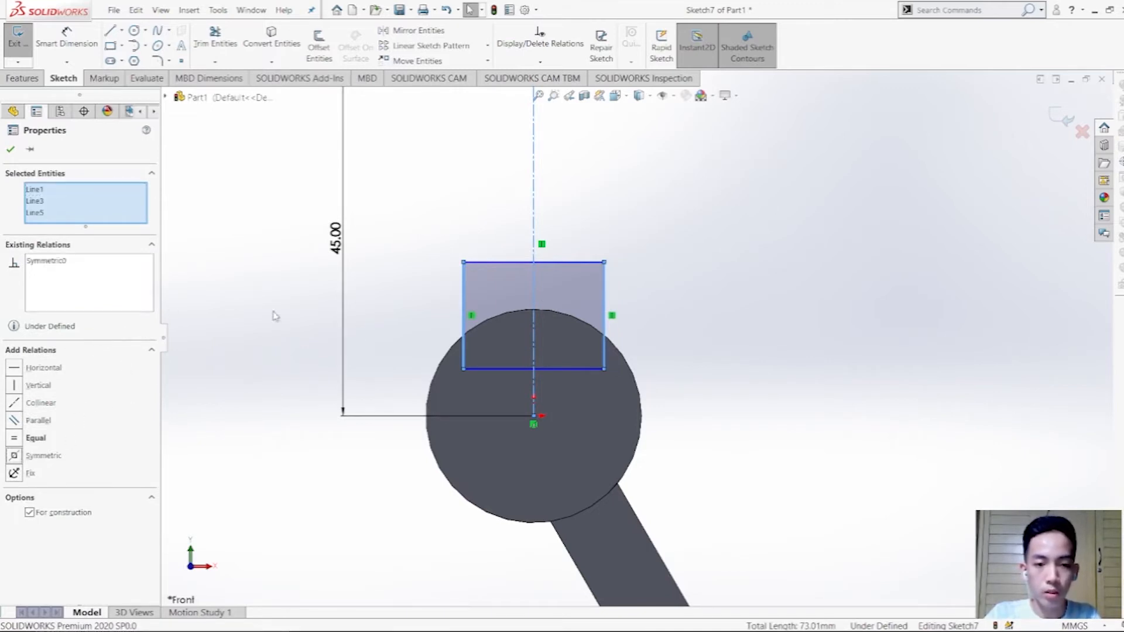
{"action": "left_click", "coordinate": [12, 150]}
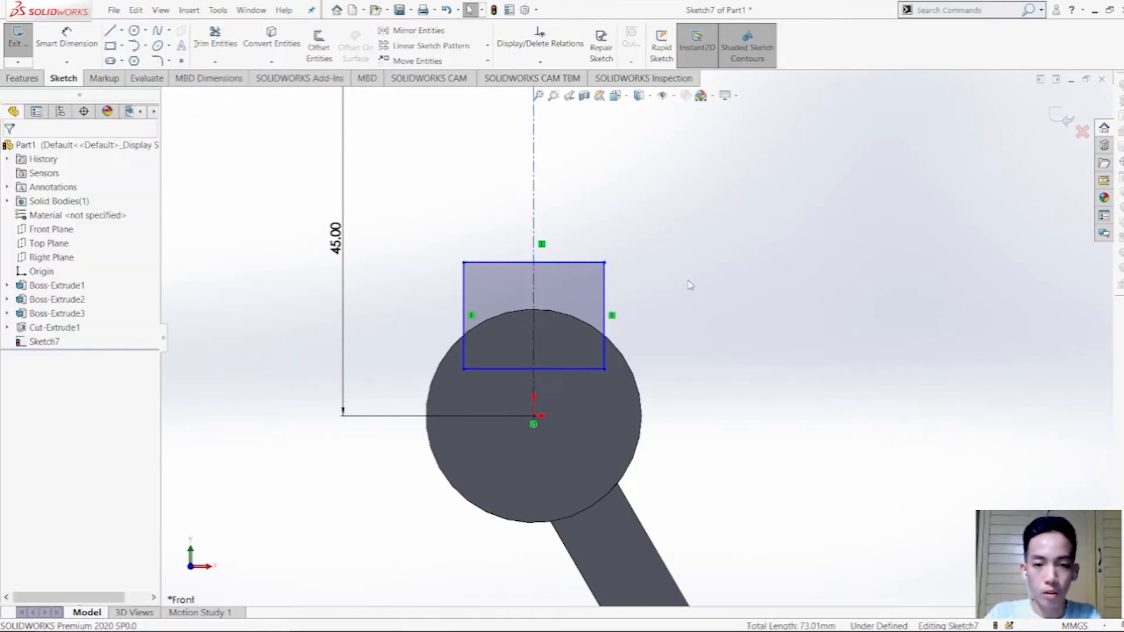
Step: Add a coincident relation between the rectangle's lower edge and the origin
{"action": "left_click", "coordinate": [550, 369]}
{"action": "left_click", "coordinate": [540, 61]}
{"action": "left_click", "coordinate": [562, 93]}
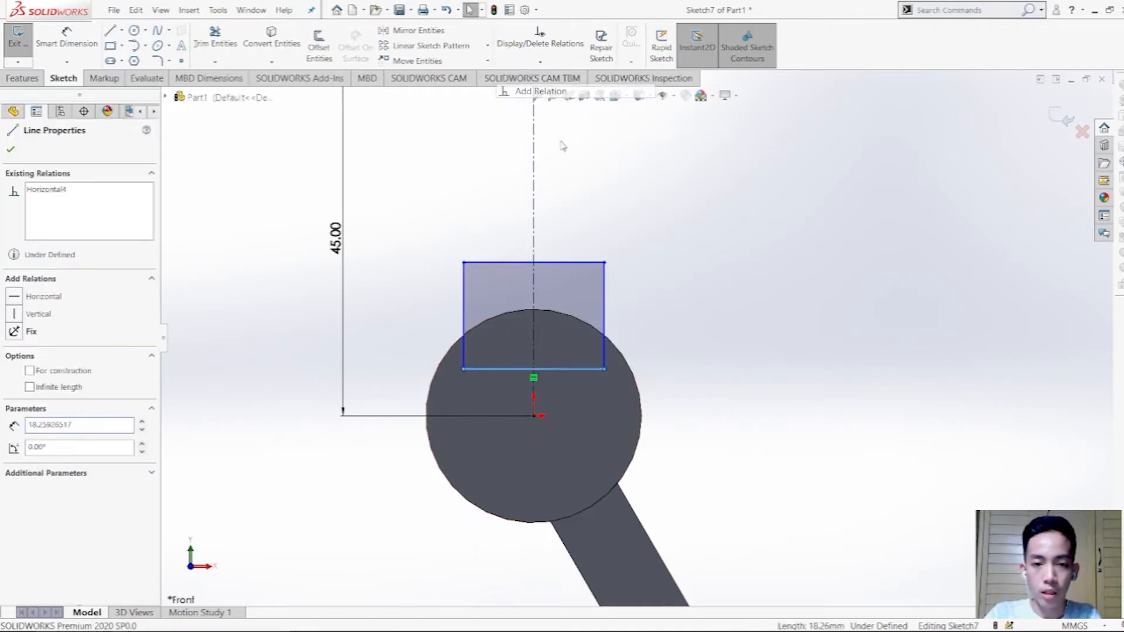
{"action": "left_click", "coordinate": [534, 416]}
{"action": "left_click", "coordinate": [44, 379]}
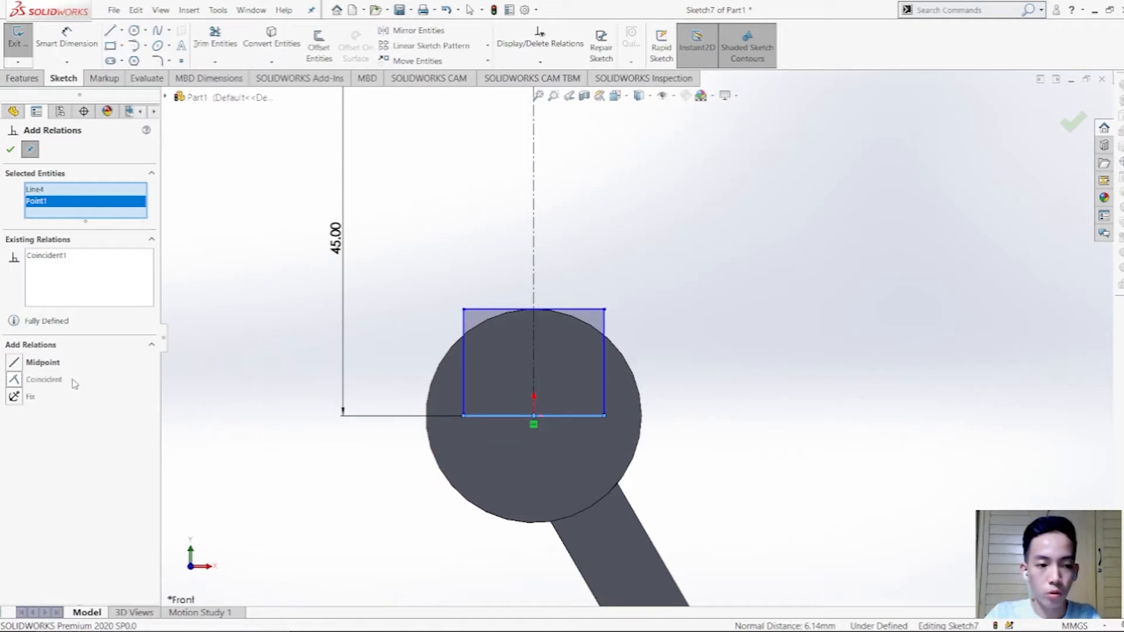
{"action": "left_click", "coordinate": [10, 151]}
Step: Stretch the rectangle's upper edge upward and make it coincident with the upper endpoint of the construction line
{"action": "scroll", "coordinate": [604, 292], "scroll_direction": "up", "scroll_amount": 1}
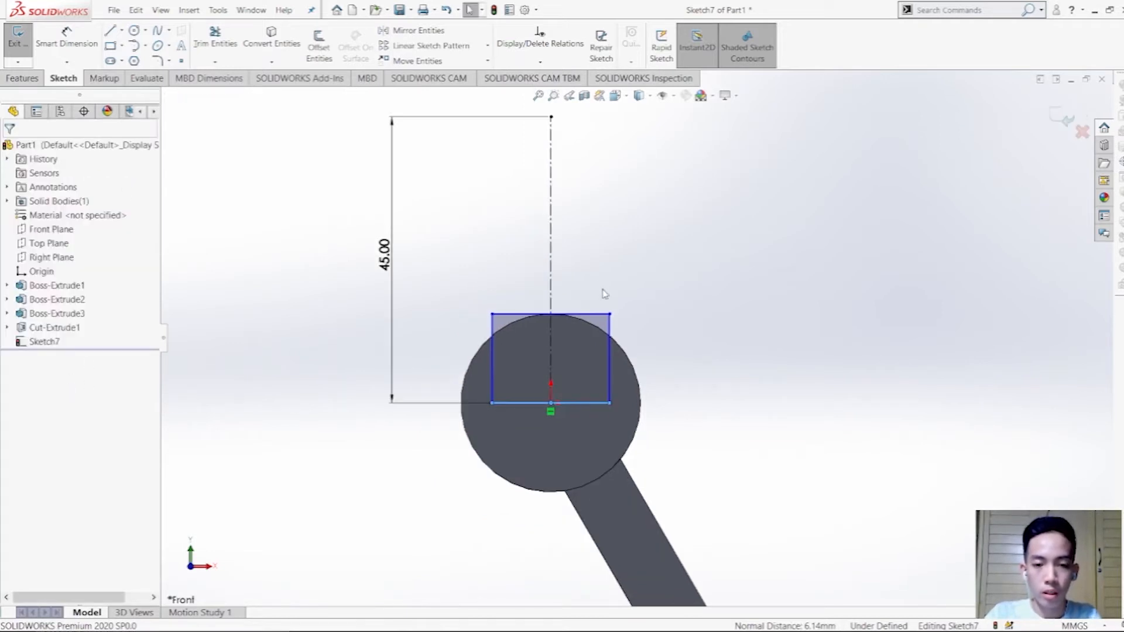
{"action": "left_click_drag", "start_coordinate": [588, 314], "coordinate": [582, 210]}
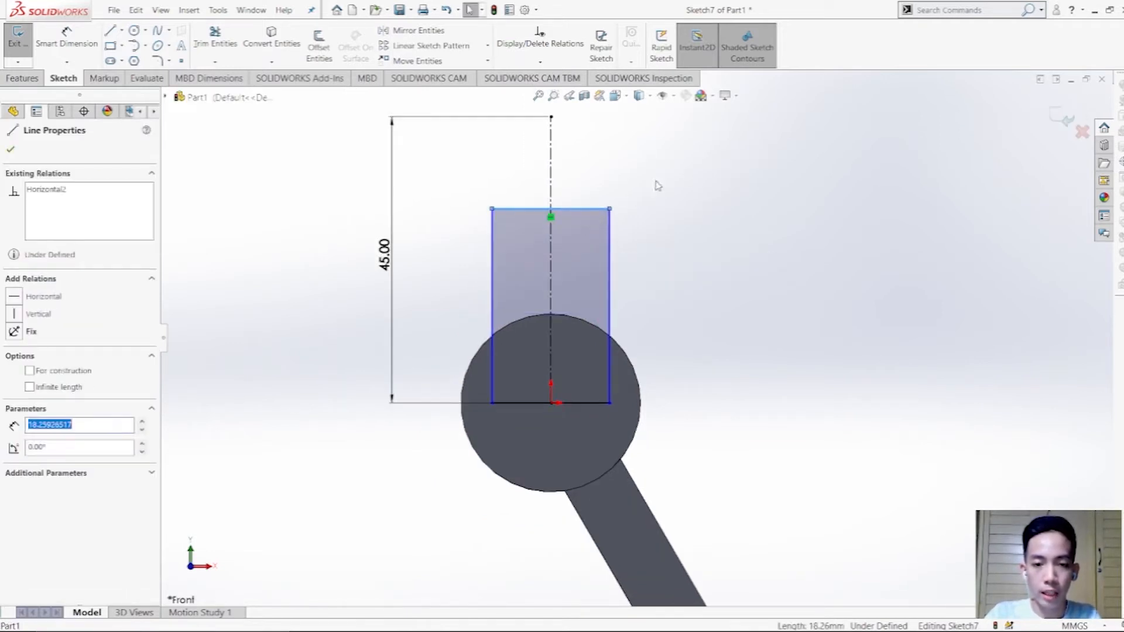
{"action": "left_click", "coordinate": [676, 183]}
{"action": "left_click", "coordinate": [540, 61]}
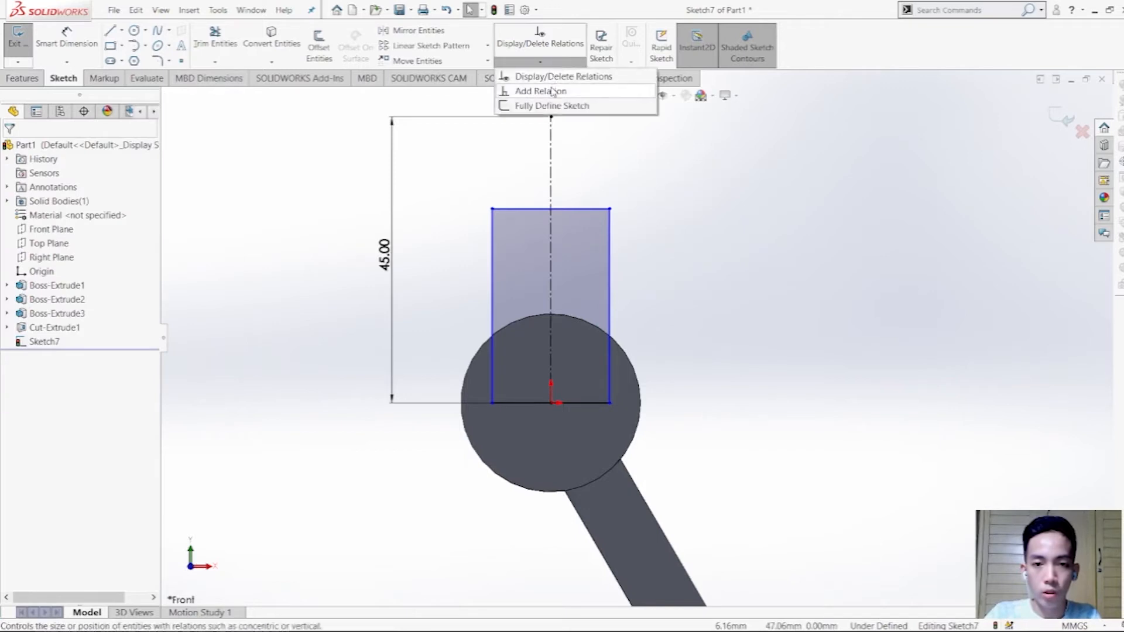
{"action": "left_click", "coordinate": [544, 91]}
{"action": "left_click", "coordinate": [583, 210]}
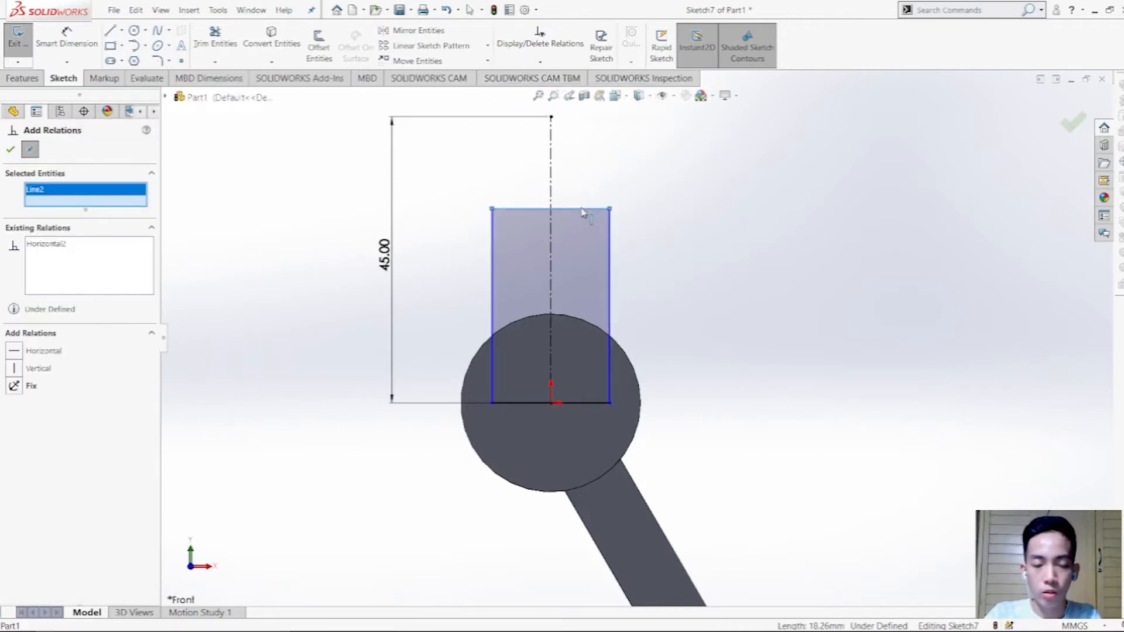
{"action": "left_click", "coordinate": [551, 118]}
{"action": "left_click", "coordinate": [43, 379]}
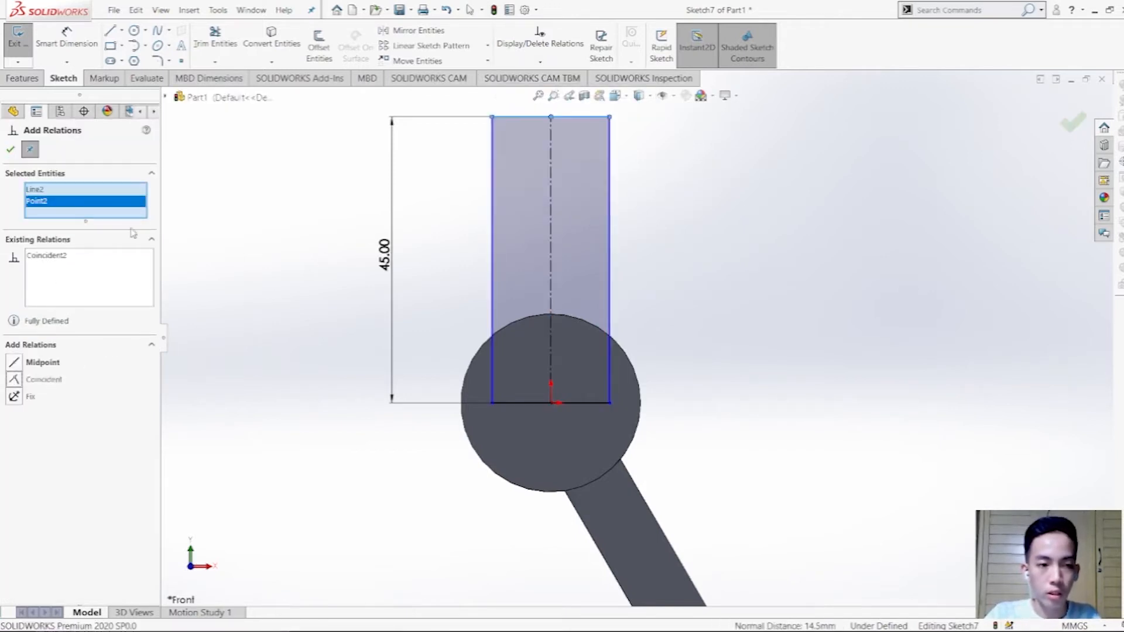
{"action": "scroll", "coordinate": [358, 248], "scroll_direction": "up", "scroll_amount": 1}
{"action": "left_click", "coordinate": [10, 150]}
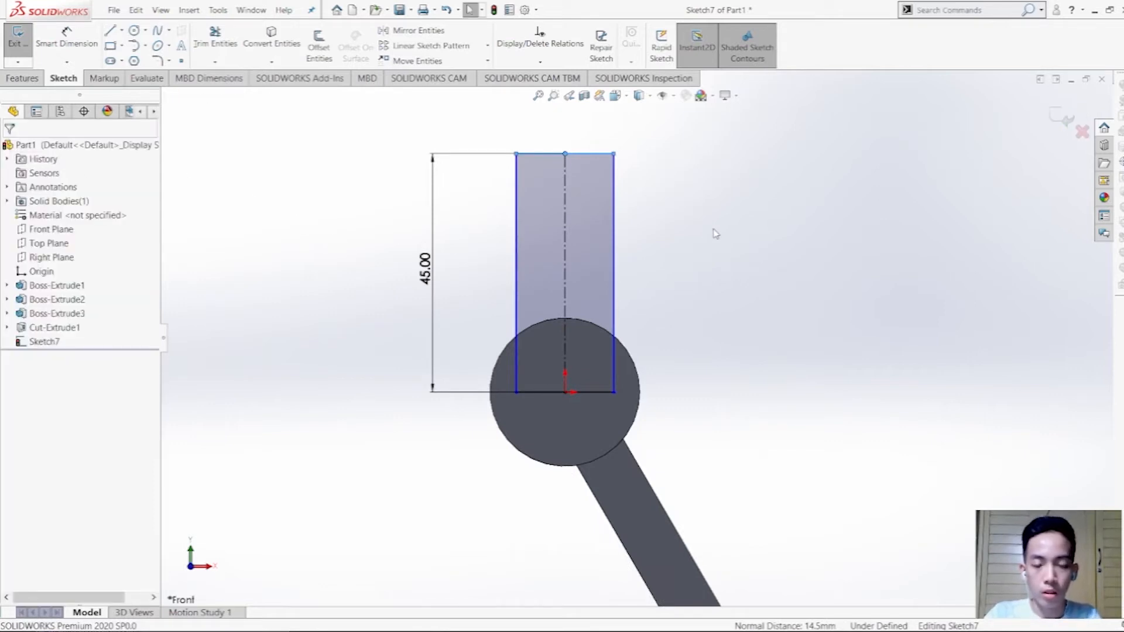
Step: Consult the reference drawing's fork dimensions and sketch a circle about 33 mm in diameter centred on the construction line's upper endpoint
{"action": "key", "text": "alt+Tab"}
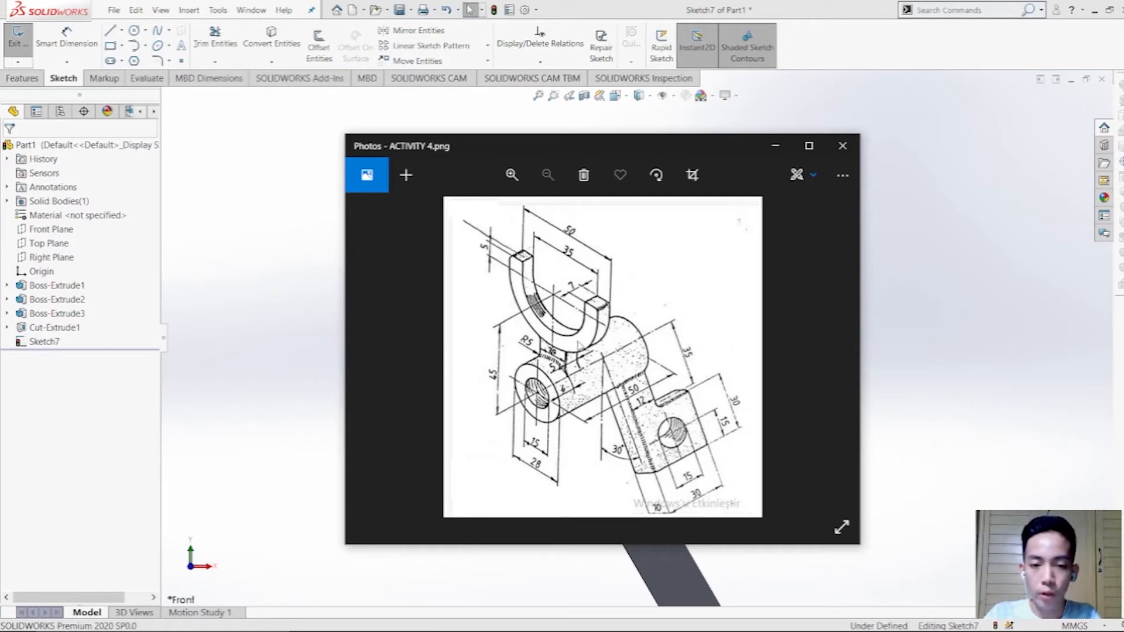
{"action": "key", "text": "alt+Tab"}
{"action": "key", "text": "alt+Tab"}
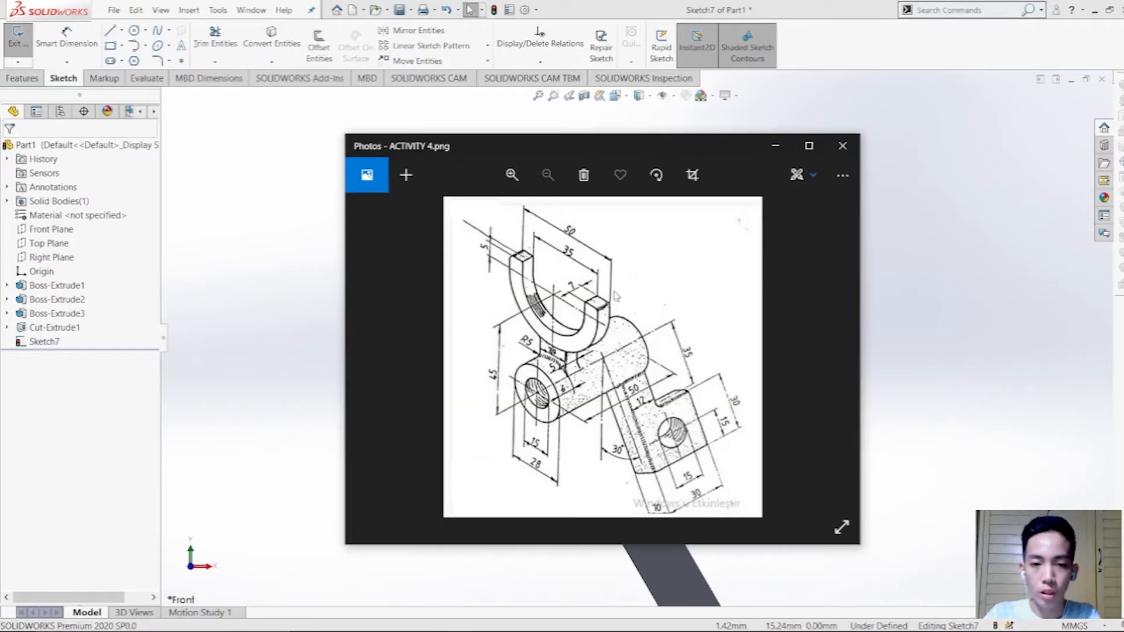
{"action": "key", "text": "alt+Tab"}
{"action": "left_click", "coordinate": [145, 30]}
{"action": "left_click", "coordinate": [164, 40]}
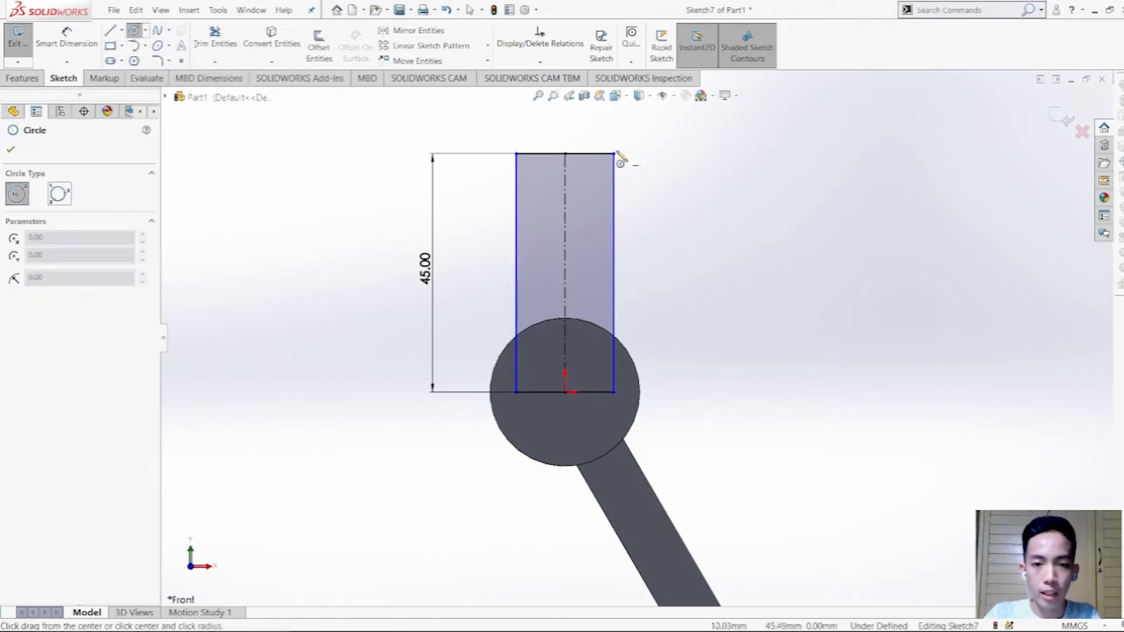
{"action": "left_click", "coordinate": [565, 153]}
{"action": "left_click", "coordinate": [501, 220]}
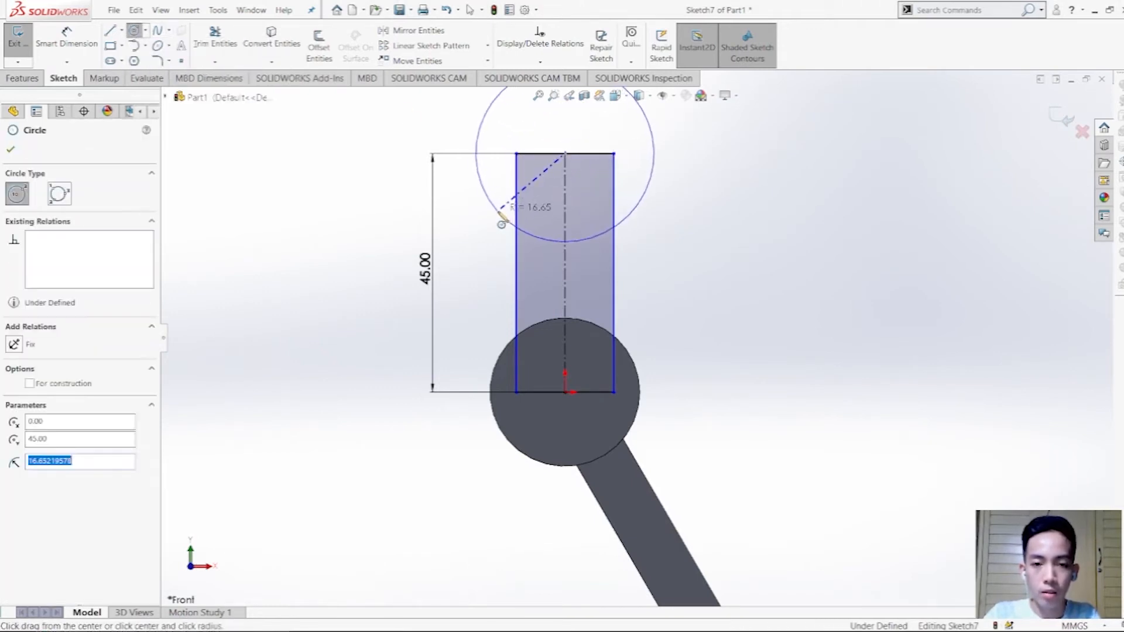
{"action": "key", "text": "Escape"}
Step: Sketch a larger concentric circle about 45 mm in diameter around the first fork circle
{"action": "scroll", "coordinate": [617, 171], "scroll_direction": "up", "scroll_amount": 2}
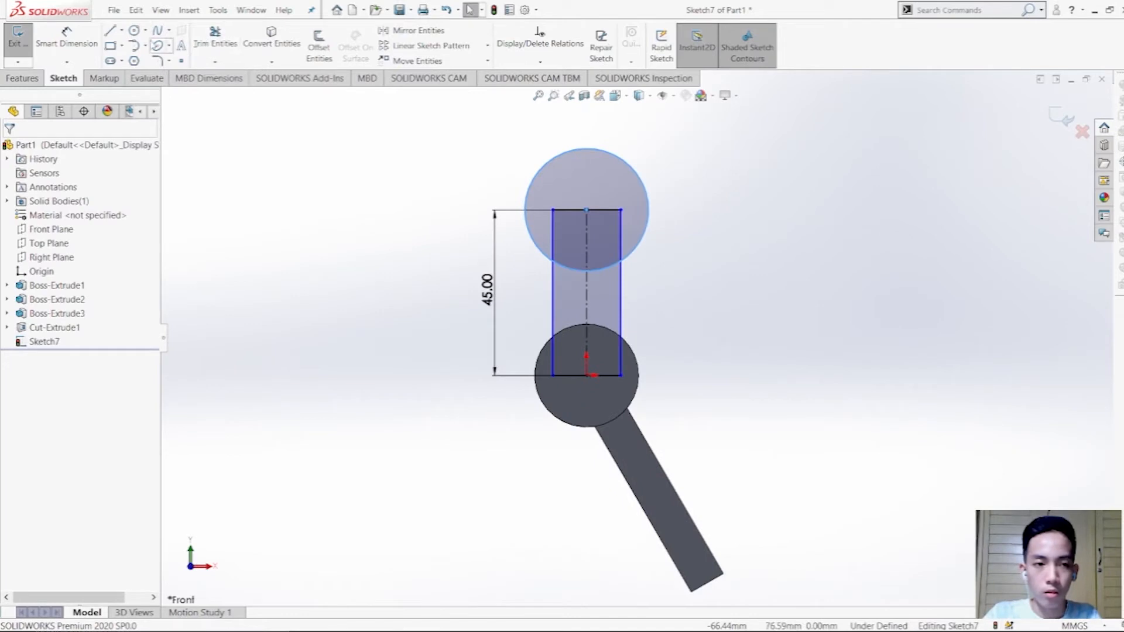
{"action": "left_click", "coordinate": [134, 30]}
{"action": "left_click", "coordinate": [586, 209]}
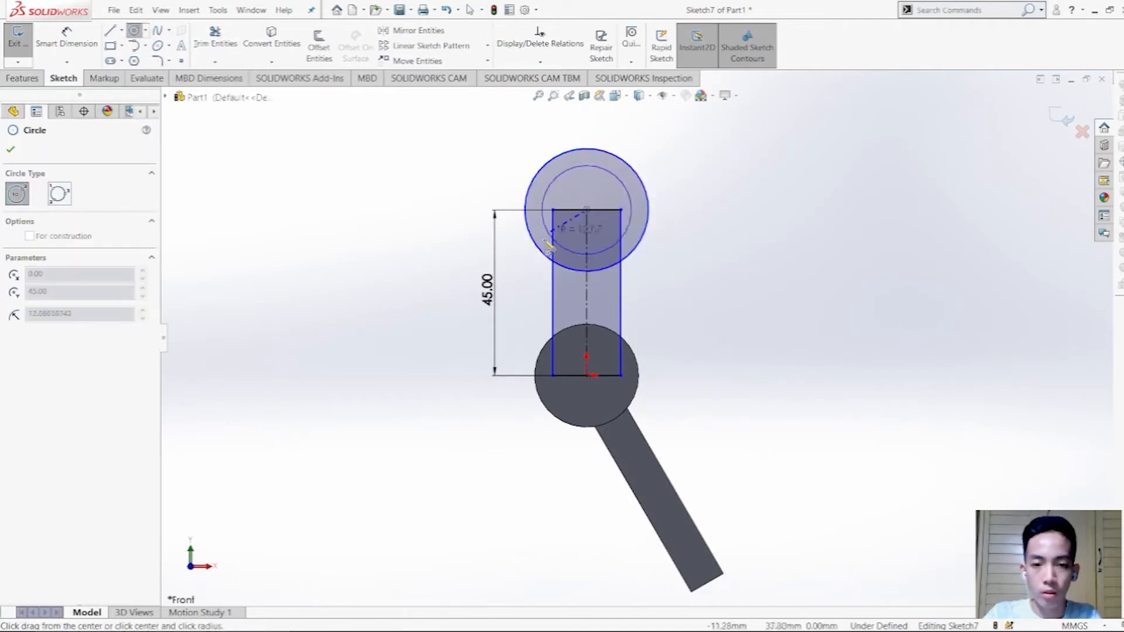
{"action": "left_click", "coordinate": [522, 261]}
{"action": "key", "text": "Escape"}
Step: Check the fork diameters in the reference drawing and dimension the inner circle's diameter as 35 mm
{"action": "key", "text": "alt+Tab"}
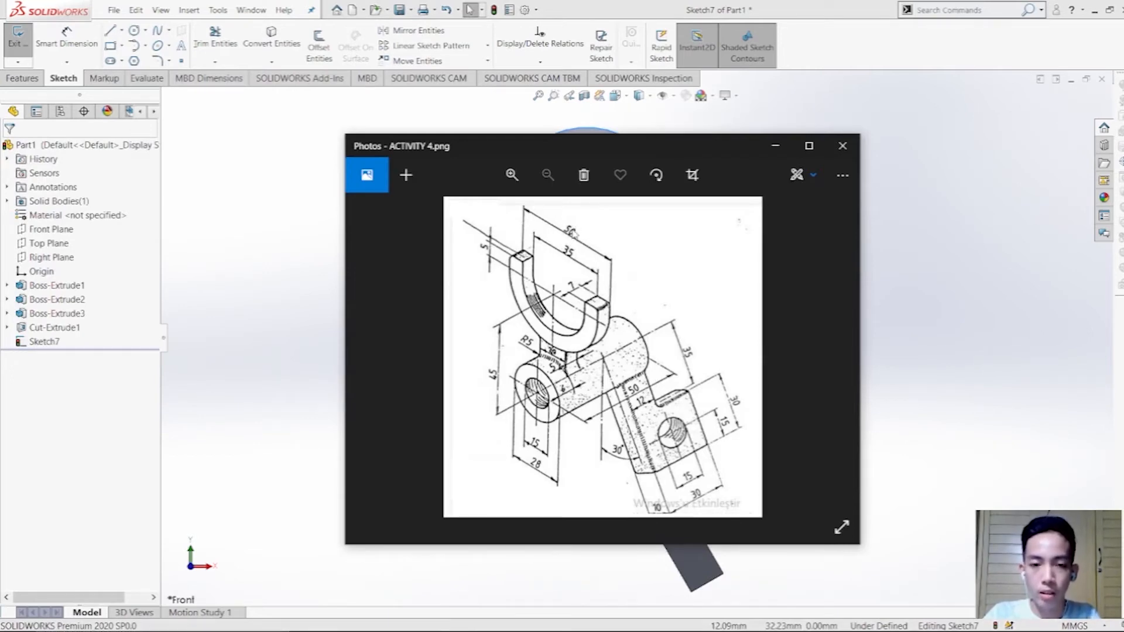
{"action": "key", "text": "alt+Tab"}
{"action": "key", "text": "alt+Tab"}
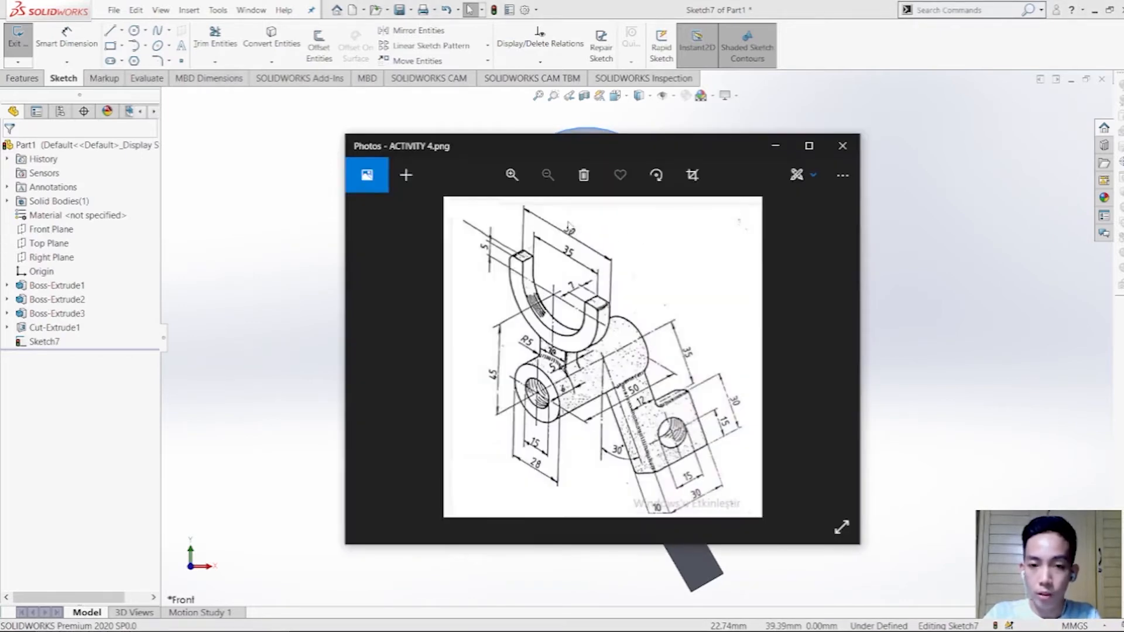
{"action": "key", "text": "alt+Tab"}
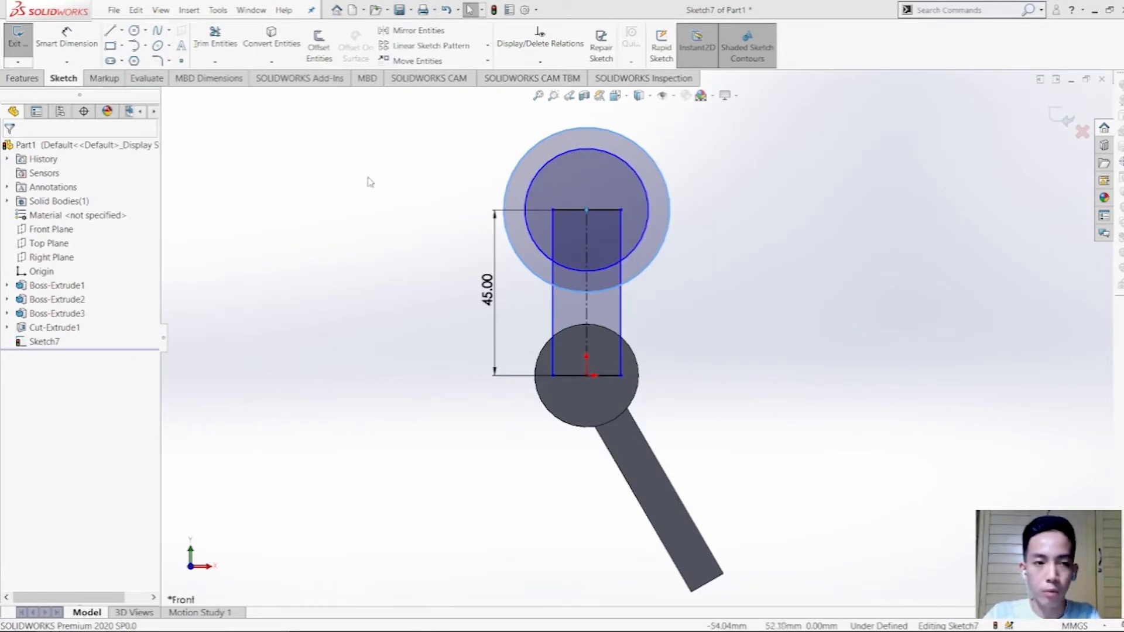
{"action": "key", "text": "d"}
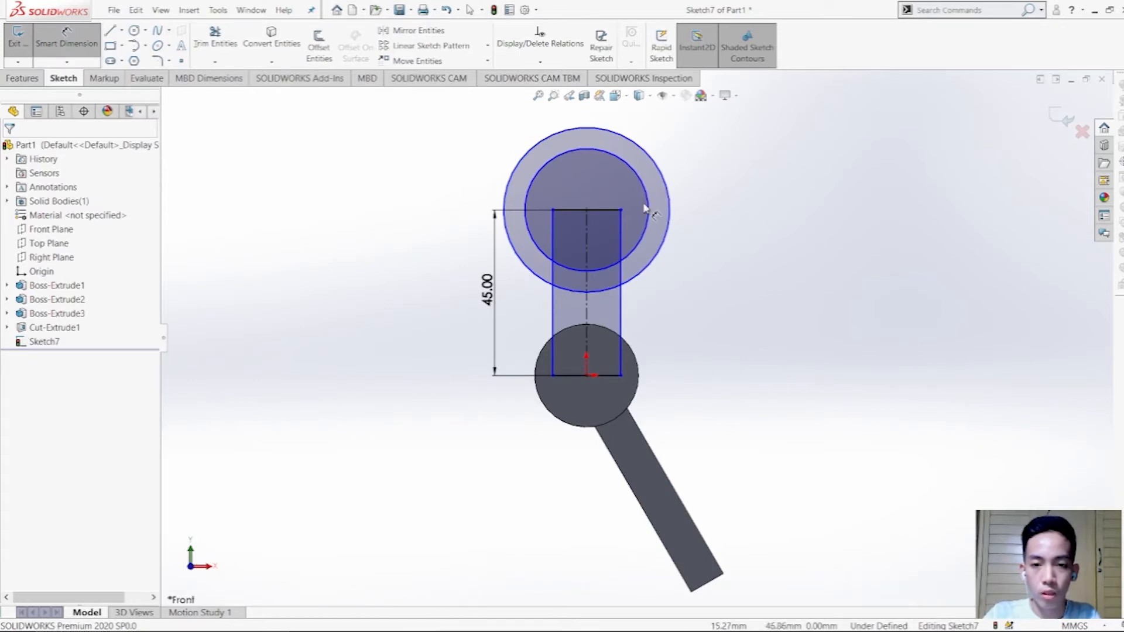
{"action": "left_click", "coordinate": [647, 210]}
{"action": "left_click", "coordinate": [739, 221]}
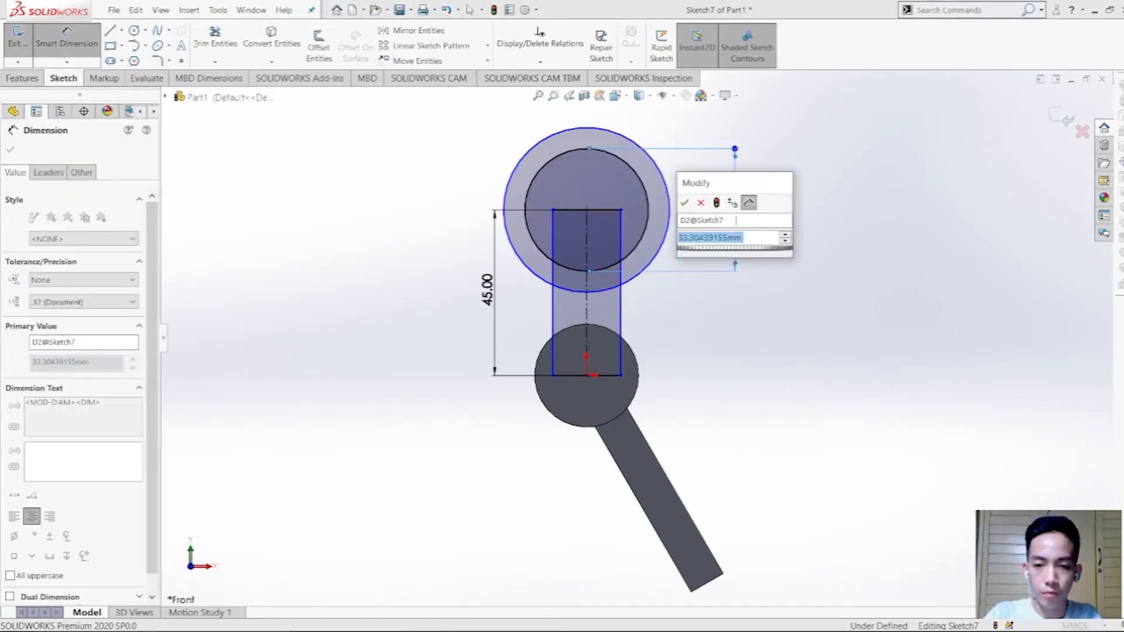
{"action": "type", "text": "35"}
{"action": "key", "text": "Return"}
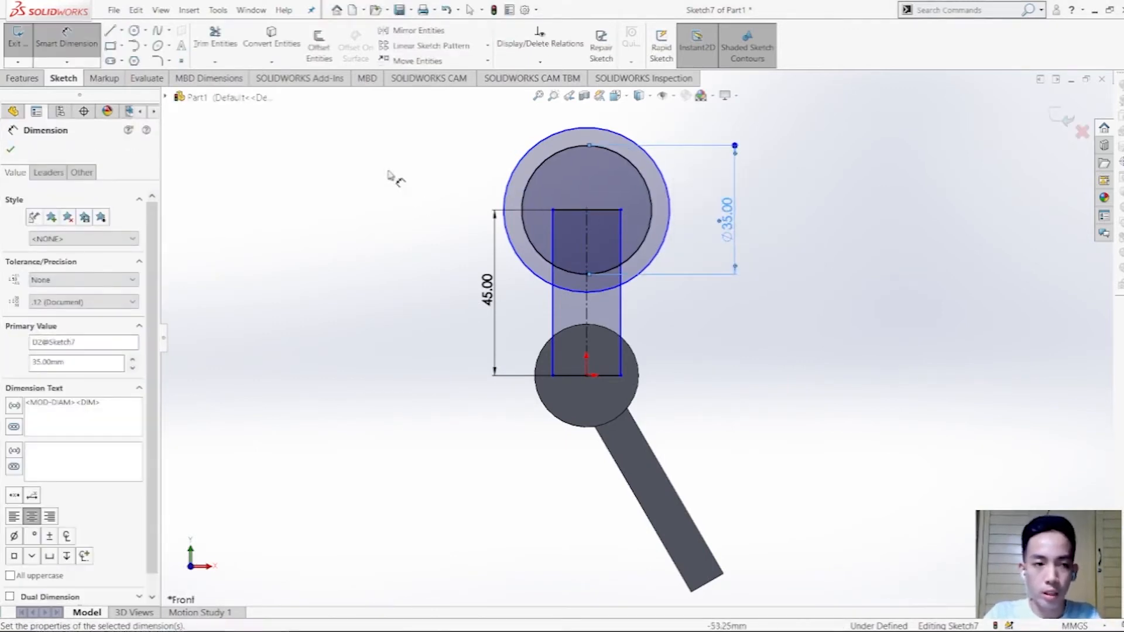
Step: Dimension the outer circle's diameter as 50 mm and finish dimensioning
{"action": "left_click", "coordinate": [669, 198]}
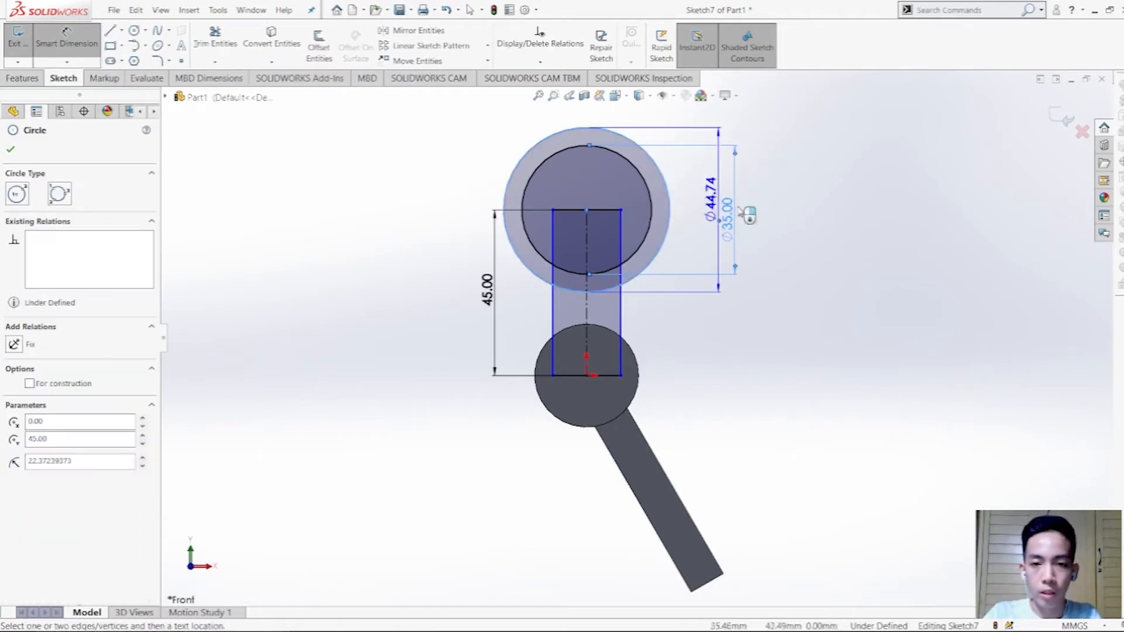
{"action": "left_click", "coordinate": [781, 220]}
{"action": "type", "text": "50"}
{"action": "key", "text": "Return"}
{"action": "key", "text": "Escape"}
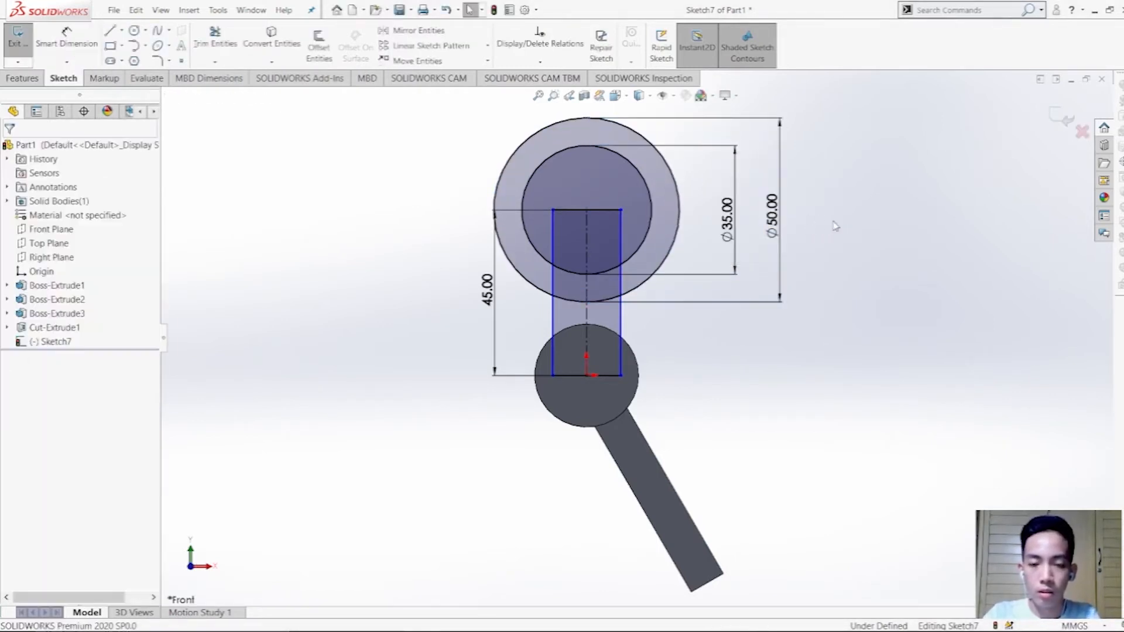
Step: After consulting the reference drawing, draw a horizontal centerline through the circles' centre, spanning the full width of the outer circle
{"action": "key", "text": "alt+Tab"}
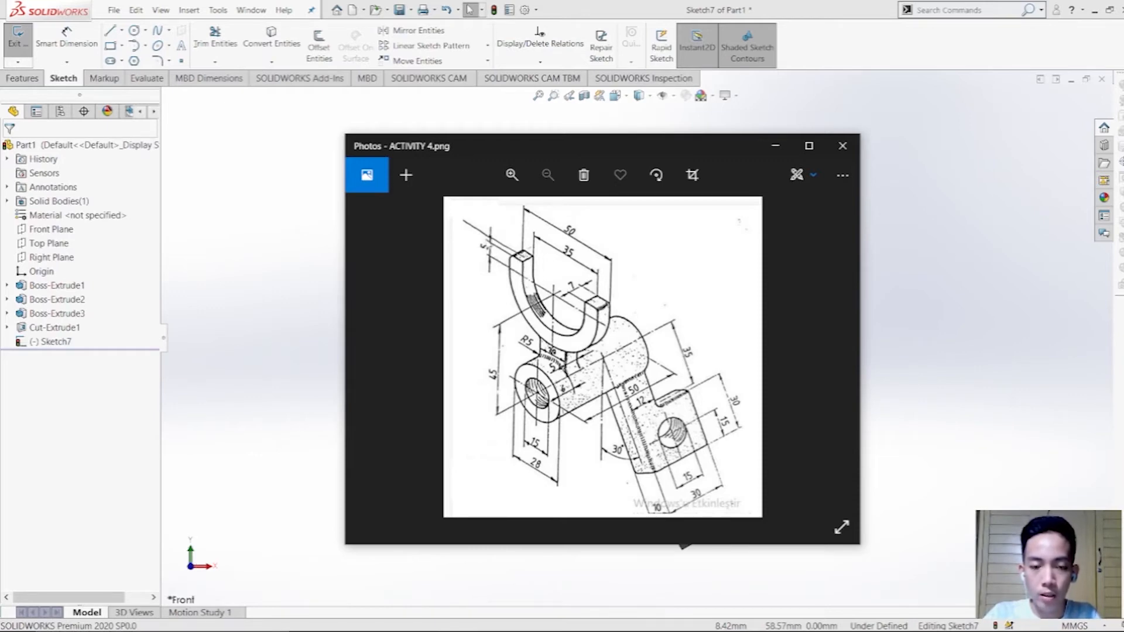
{"action": "key", "text": "alt+Tab"}
{"action": "left_click", "coordinate": [121, 46]}
{"action": "left_click", "coordinate": [121, 31]}
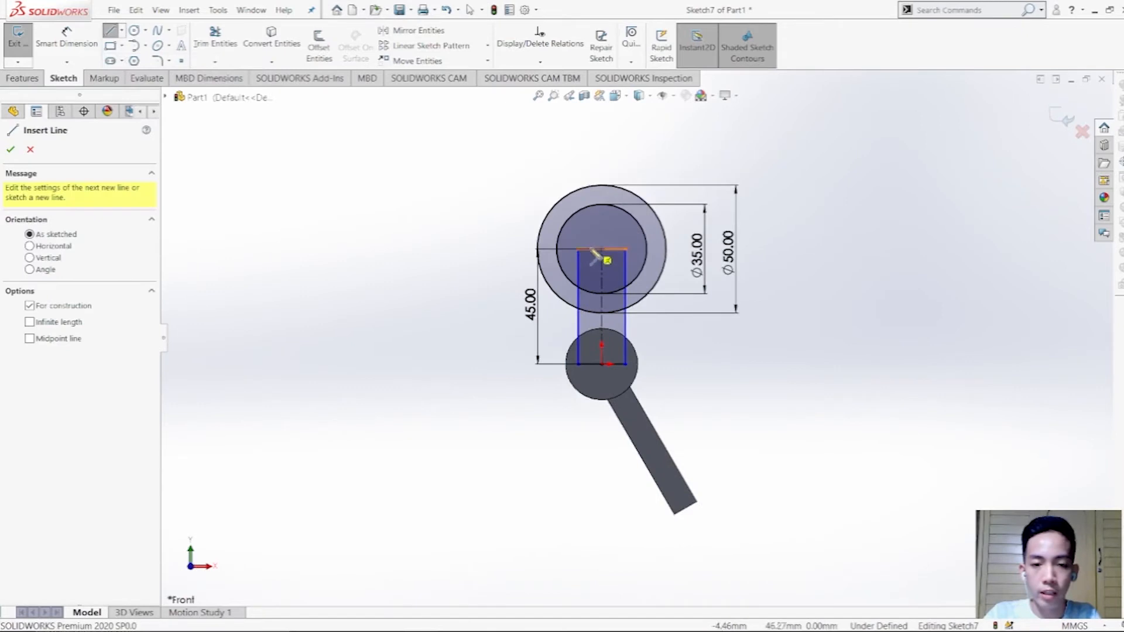
{"action": "scroll", "coordinate": [522, 275], "scroll_direction": "down", "scroll_amount": 2}
{"action": "left_click", "coordinate": [507, 266]}
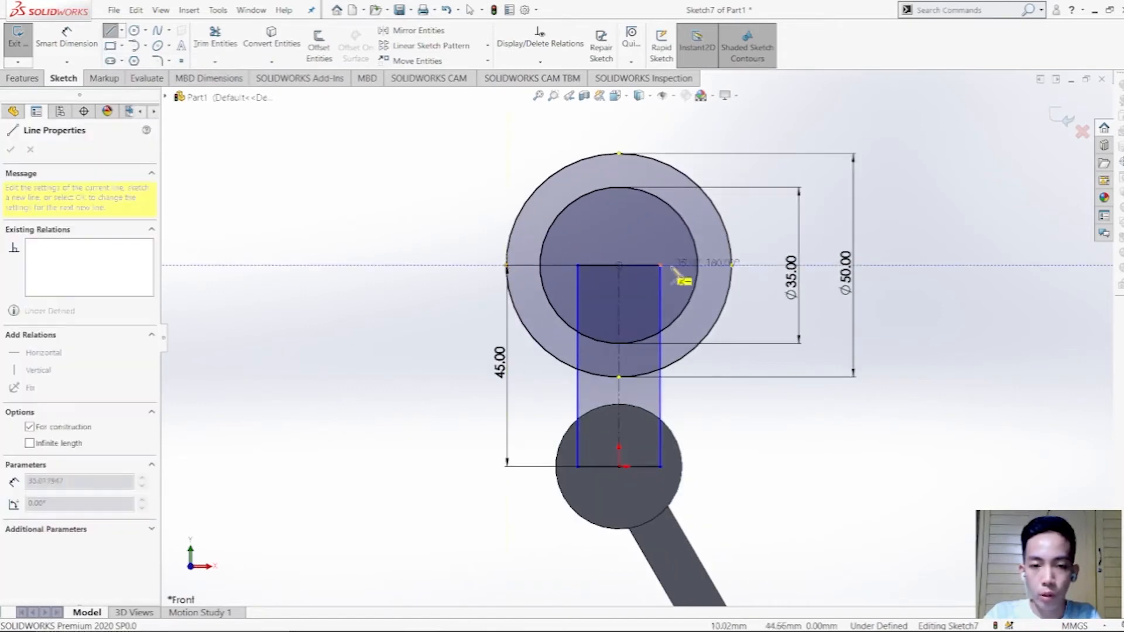
{"action": "left_click", "coordinate": [732, 266]}
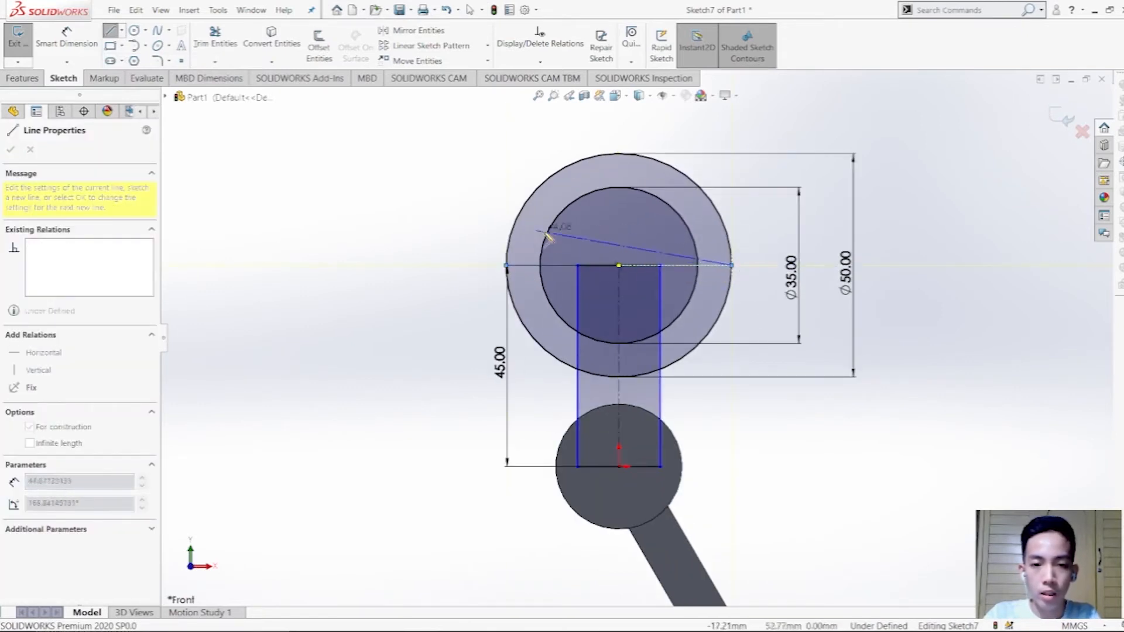
{"action": "key", "text": "Escape"}
Step: Draw a second horizontal centerline a short distance above the first, extending slightly past both sides of the outer circle
{"action": "left_click", "coordinate": [121, 30]}
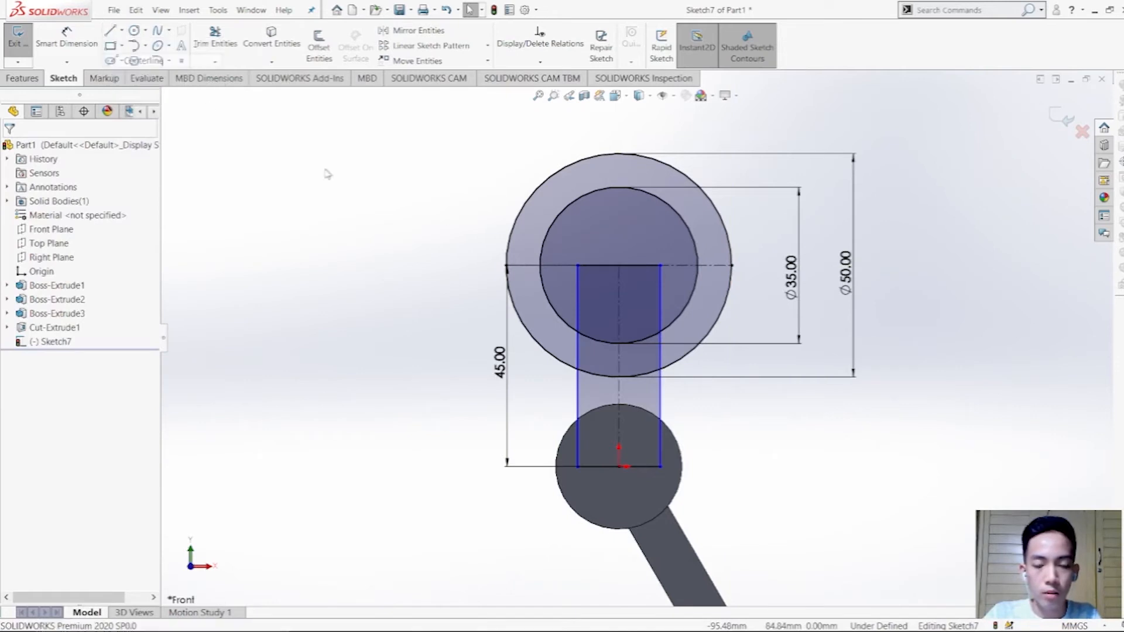
{"action": "left_click", "coordinate": [499, 237]}
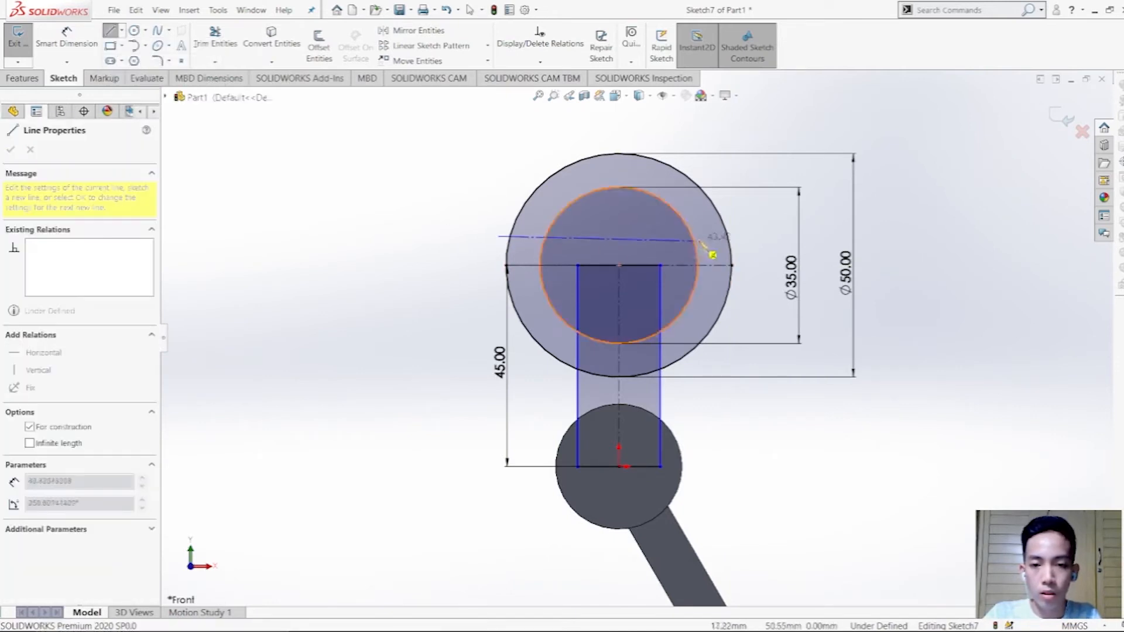
{"action": "left_click", "coordinate": [742, 237]}
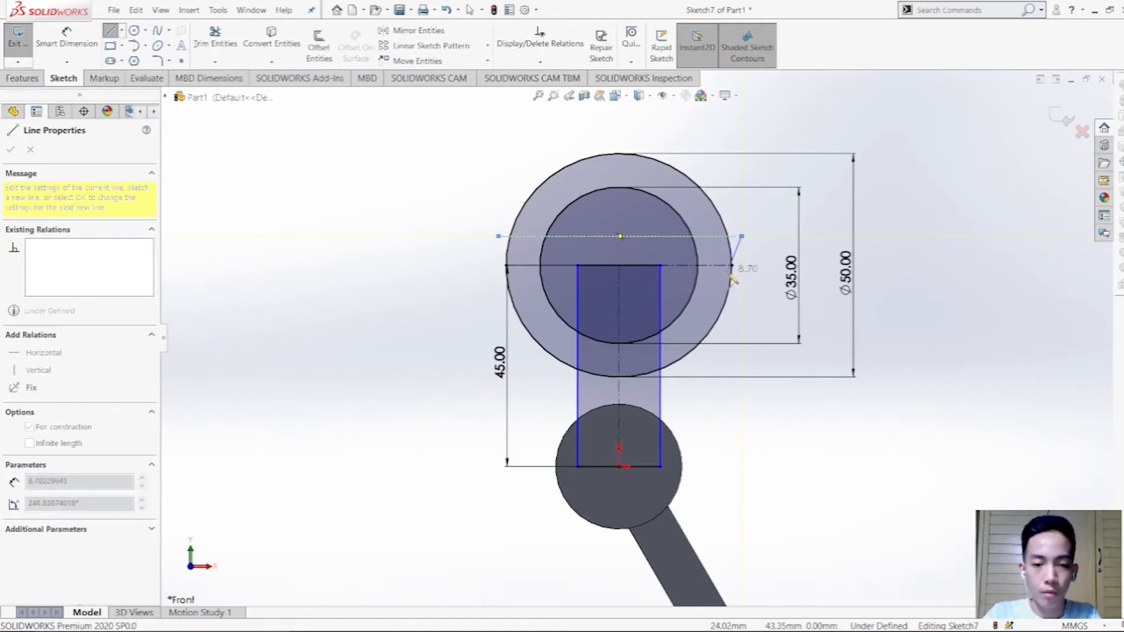
{"action": "key", "text": "Escape"}
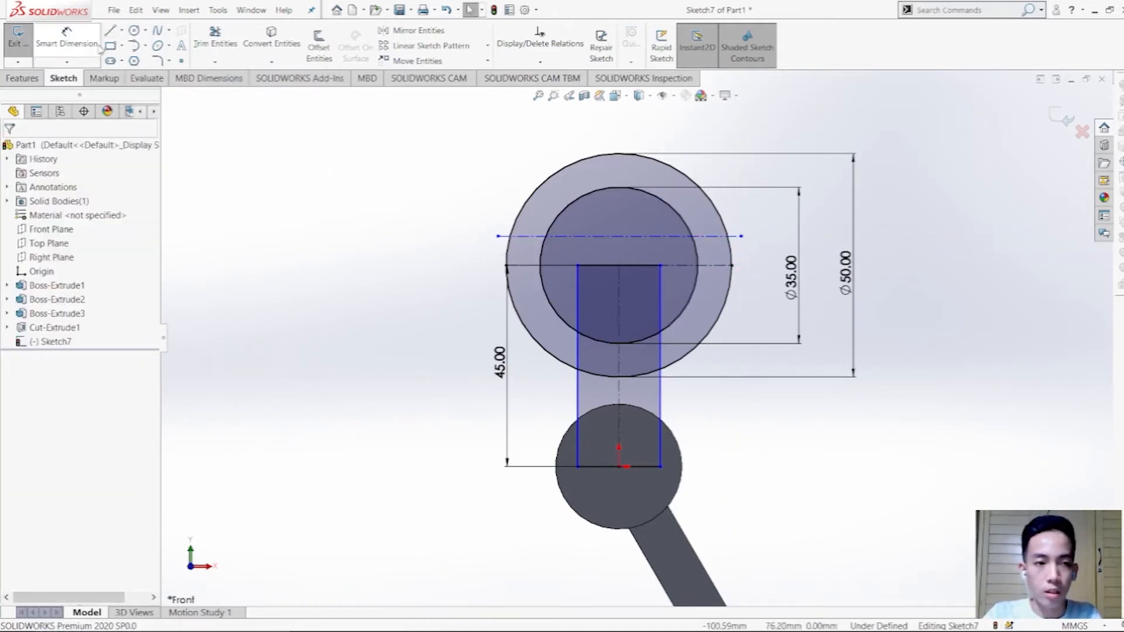
Step: Dimension the distance between the two horizontal centerlines as 5 mm and finish dimensioning
{"action": "left_click", "coordinate": [69, 41]}
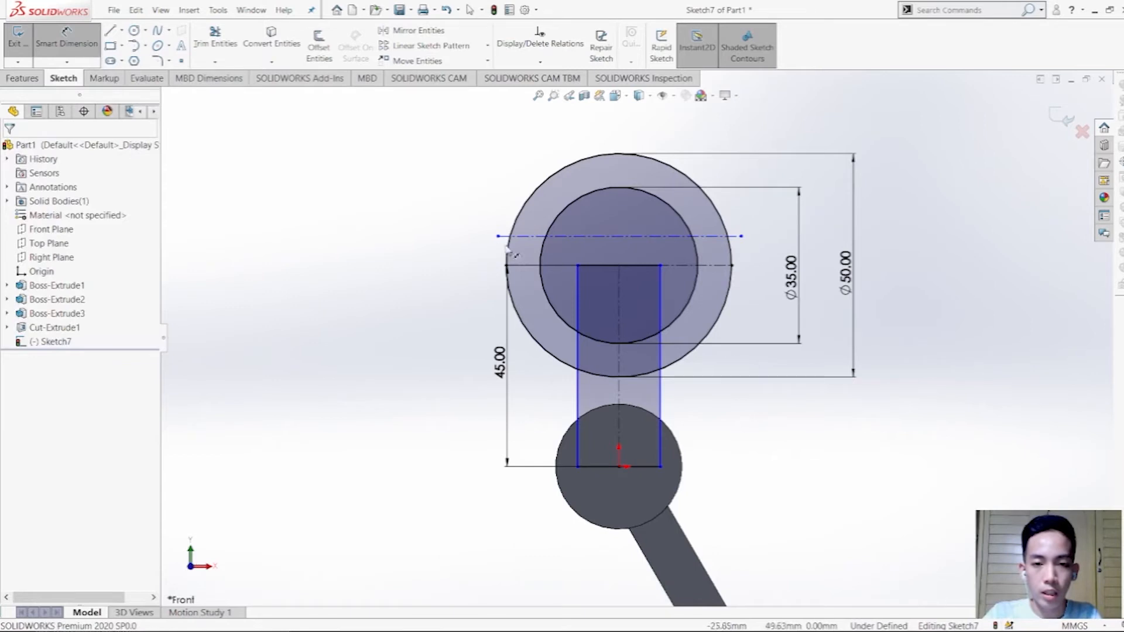
{"action": "left_click", "coordinate": [531, 238]}
{"action": "left_click", "coordinate": [503, 266]}
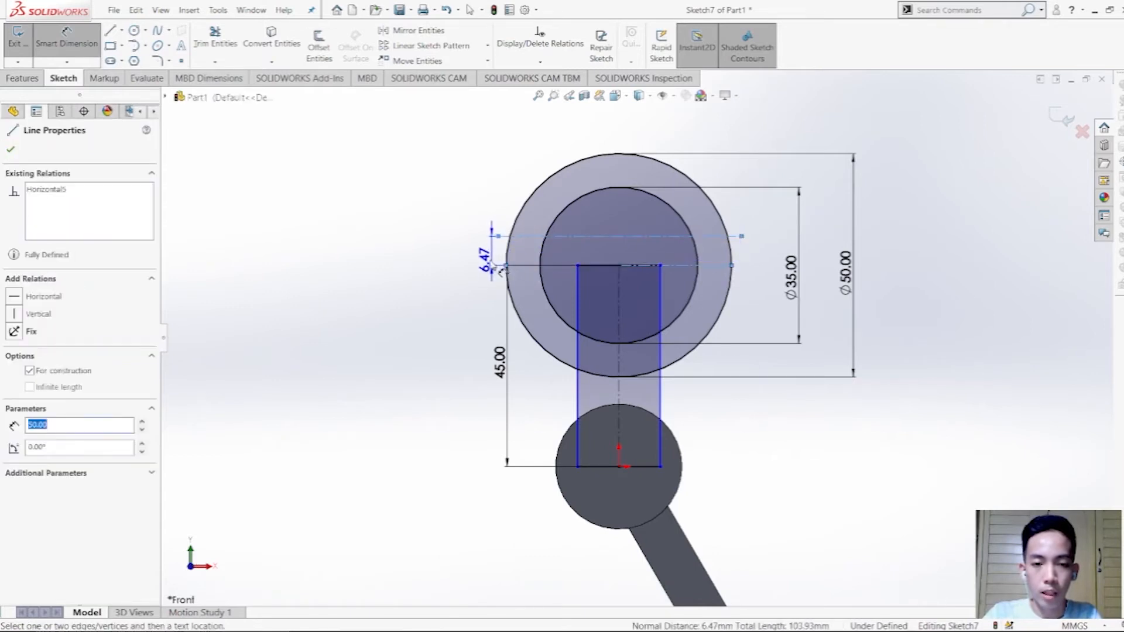
{"action": "left_click", "coordinate": [488, 257]}
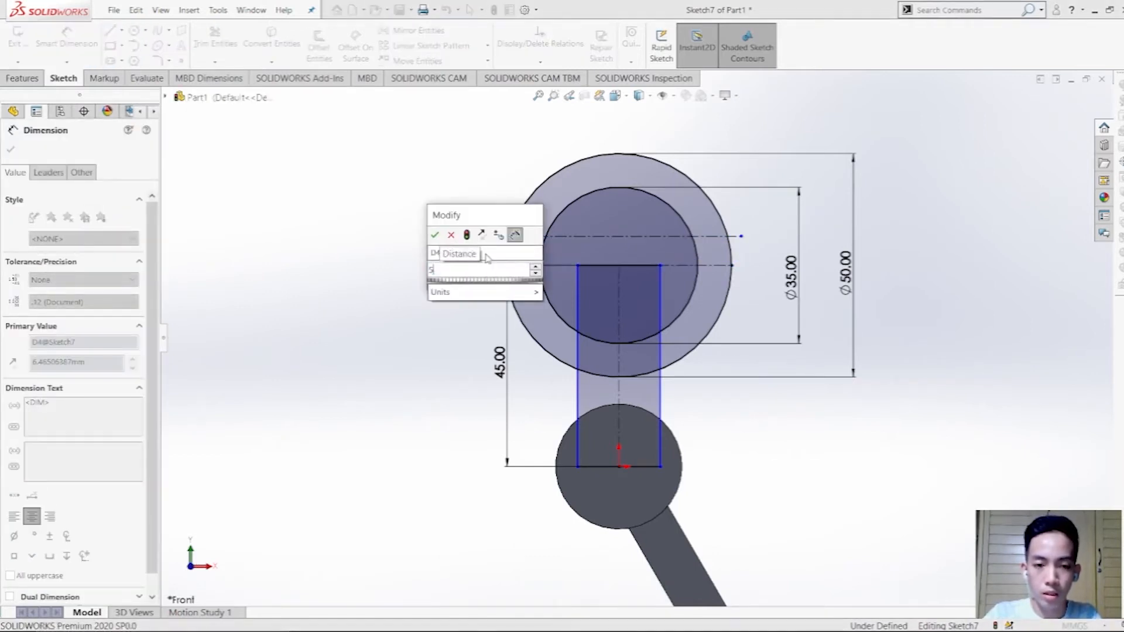
{"action": "key", "text": "Return"}
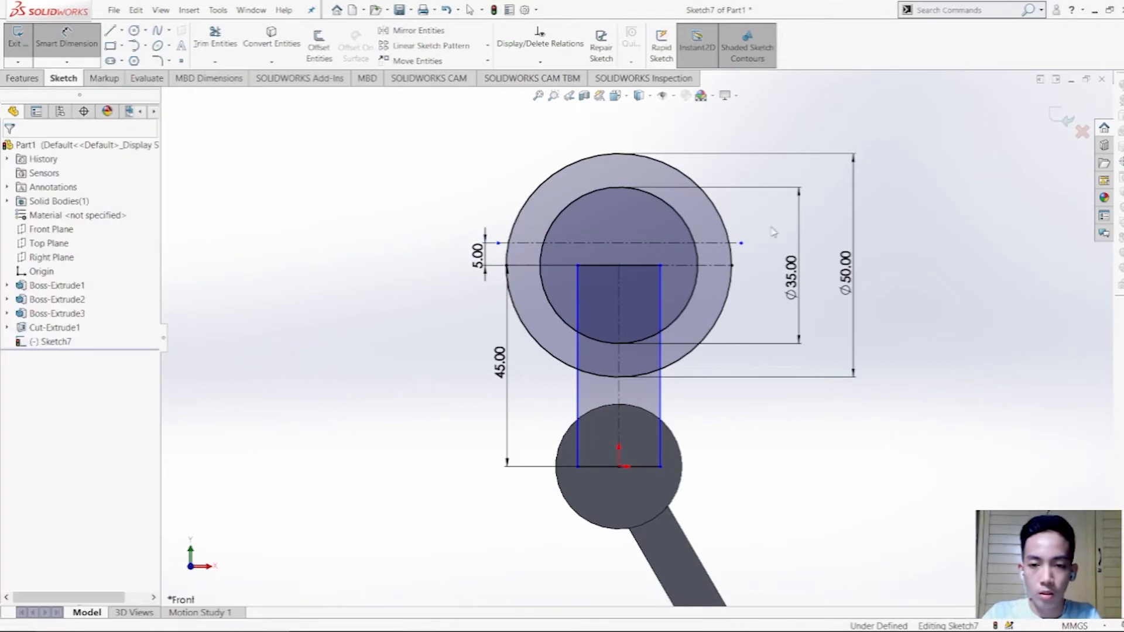
{"action": "key", "text": "Escape"}
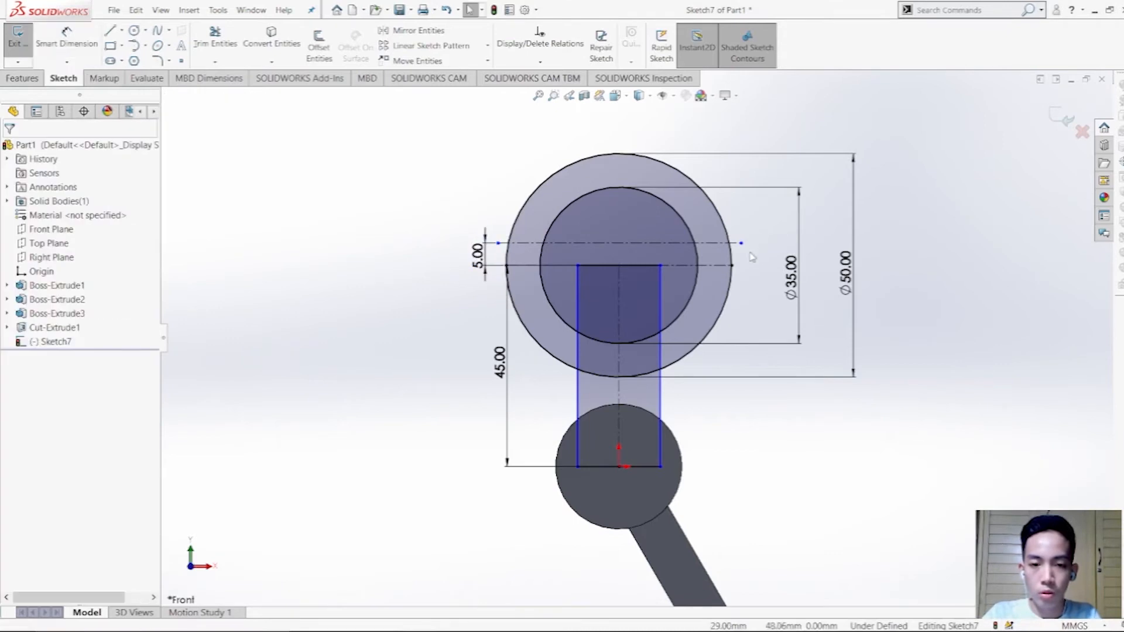
Step: Shorten the upper centerline by moving both of its endpoints onto the outer 50 mm circle
{"action": "scroll", "coordinate": [752, 257], "scroll_direction": "down", "scroll_amount": 2}
{"action": "scroll", "coordinate": [751, 257], "scroll_direction": "down", "scroll_amount": 1}
{"action": "left_click", "coordinate": [666, 290]}
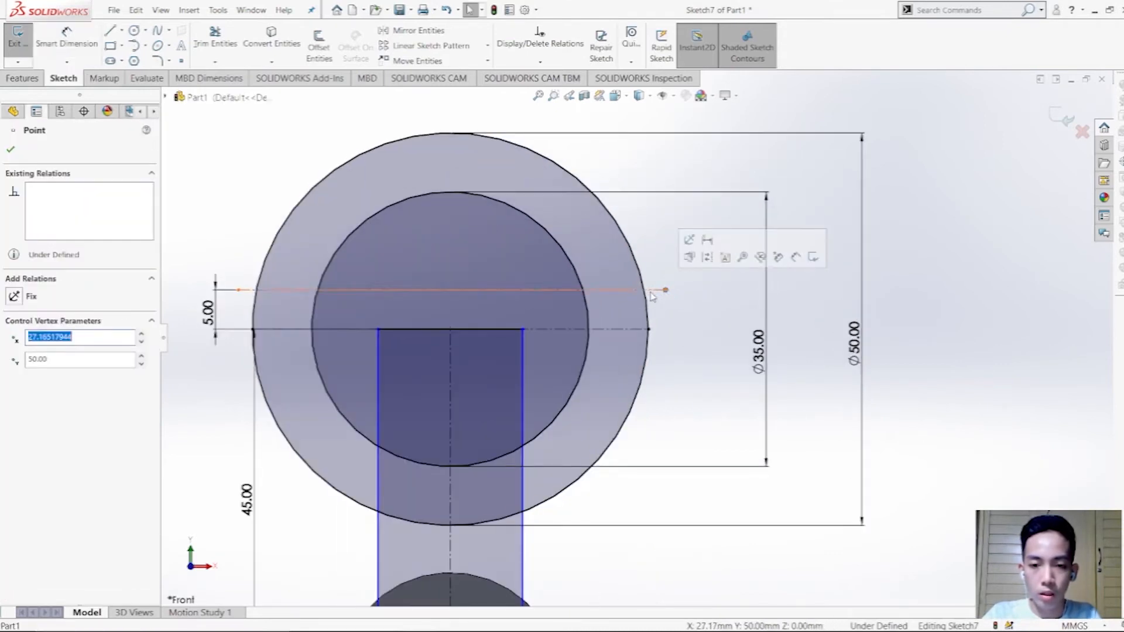
{"action": "mouse_move", "coordinate": [666, 290]}
{"action": "left_mouse_down"}
{"action": "mouse_move", "coordinate": [646, 292]}
{"action": "mouse_move", "coordinate": [655, 295]}
{"action": "left_mouse_up"}
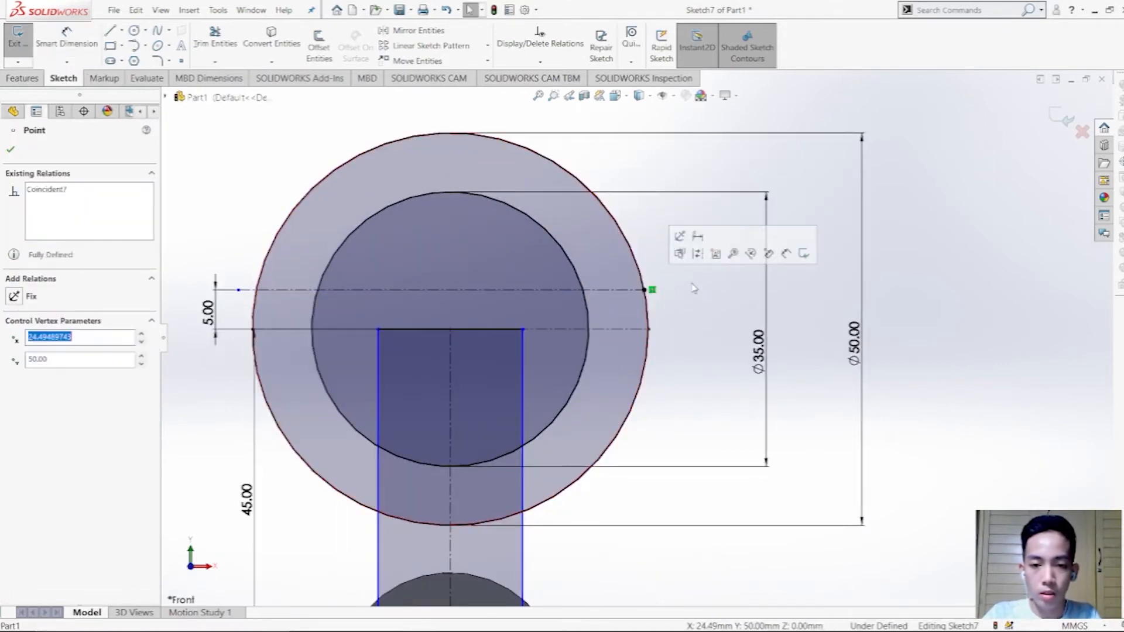
{"action": "key", "text": "Escape"}
{"action": "left_click_drag", "start_coordinate": [239, 291], "coordinate": [257, 295]}
{"action": "left_click", "coordinate": [705, 303]}
{"action": "scroll", "coordinate": [727, 296], "scroll_direction": "up", "scroll_amount": 2}
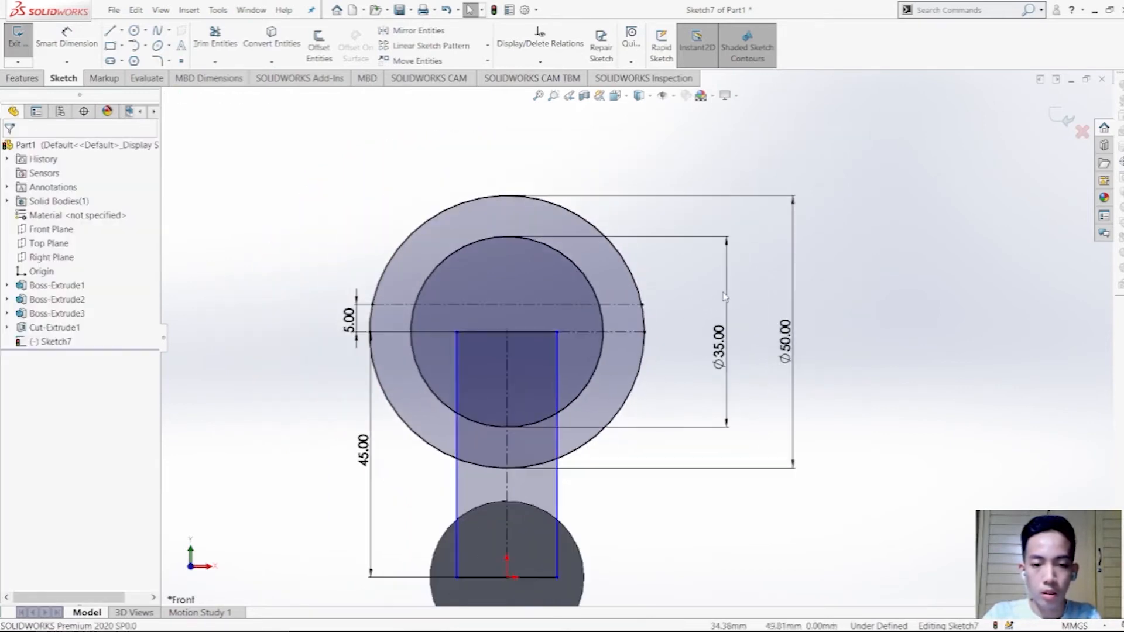
Step: Trim the circles above the upper centerline and the inner overlaps with the neck rectangle, leaving a U-shaped fork outline on its neck
{"action": "scroll", "coordinate": [705, 302], "scroll_direction": "down", "scroll_amount": 1}
{"action": "scroll", "coordinate": [606, 309], "scroll_direction": "up", "scroll_amount": 4}
{"action": "scroll", "coordinate": [381, 328], "scroll_direction": "down", "scroll_amount": 3}
{"action": "scroll", "coordinate": [668, 329], "scroll_direction": "down", "scroll_amount": 1}
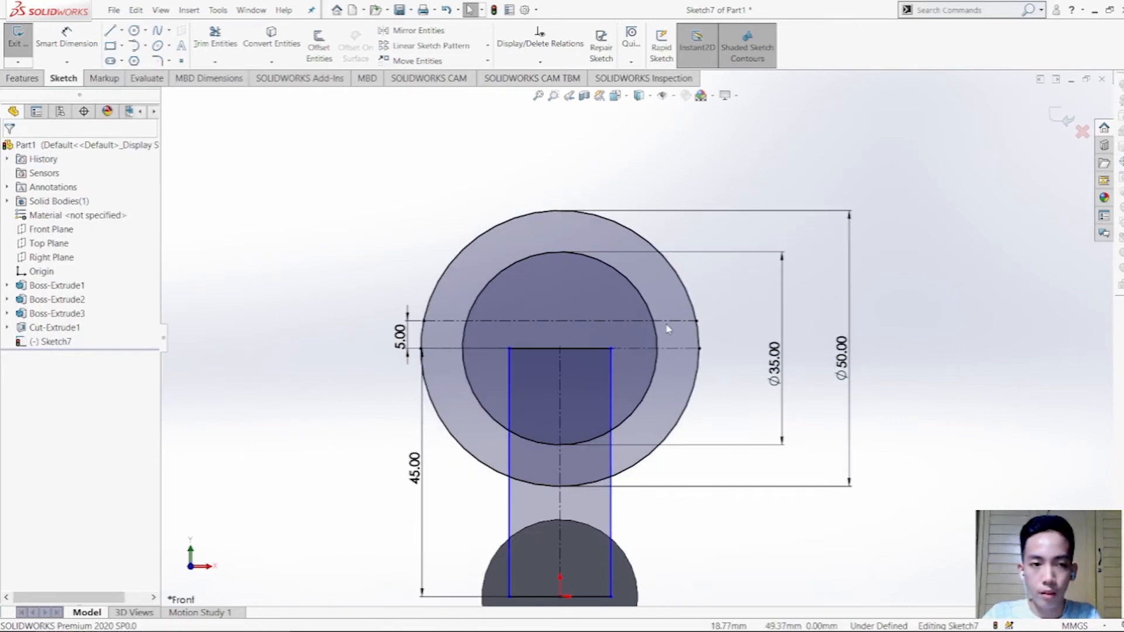
{"action": "scroll", "coordinate": [364, 283], "scroll_direction": "up", "scroll_amount": 1}
{"action": "left_click", "coordinate": [215, 38]}
{"action": "left_click_drag", "start_coordinate": [555, 223], "coordinate": [590, 308]}
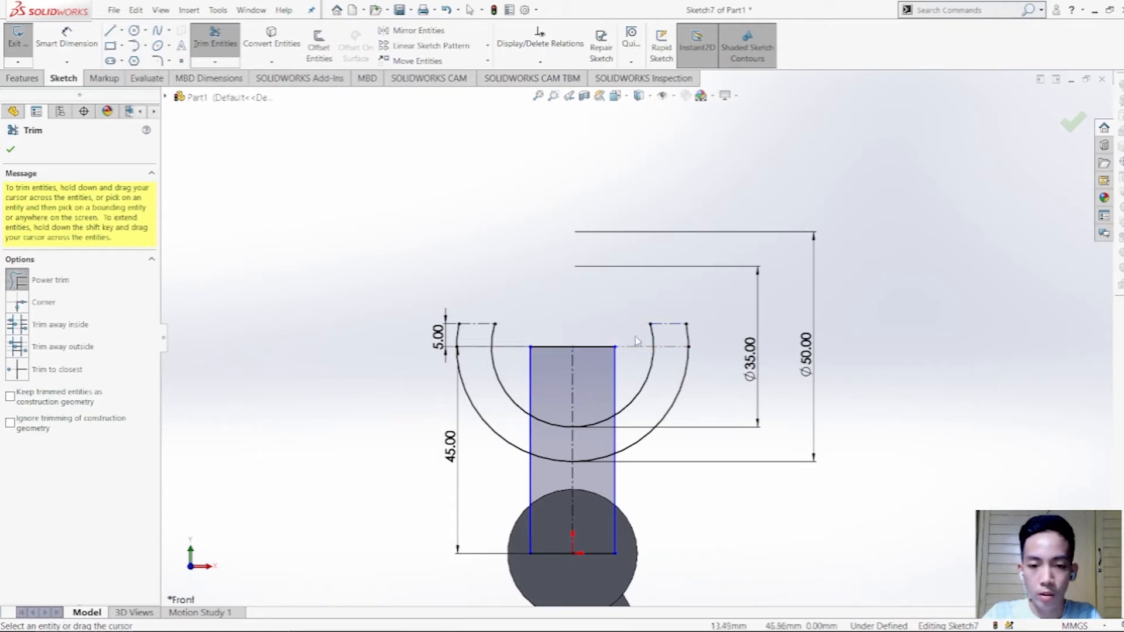
{"action": "left_click_drag", "start_coordinate": [626, 370], "coordinate": [555, 388]}
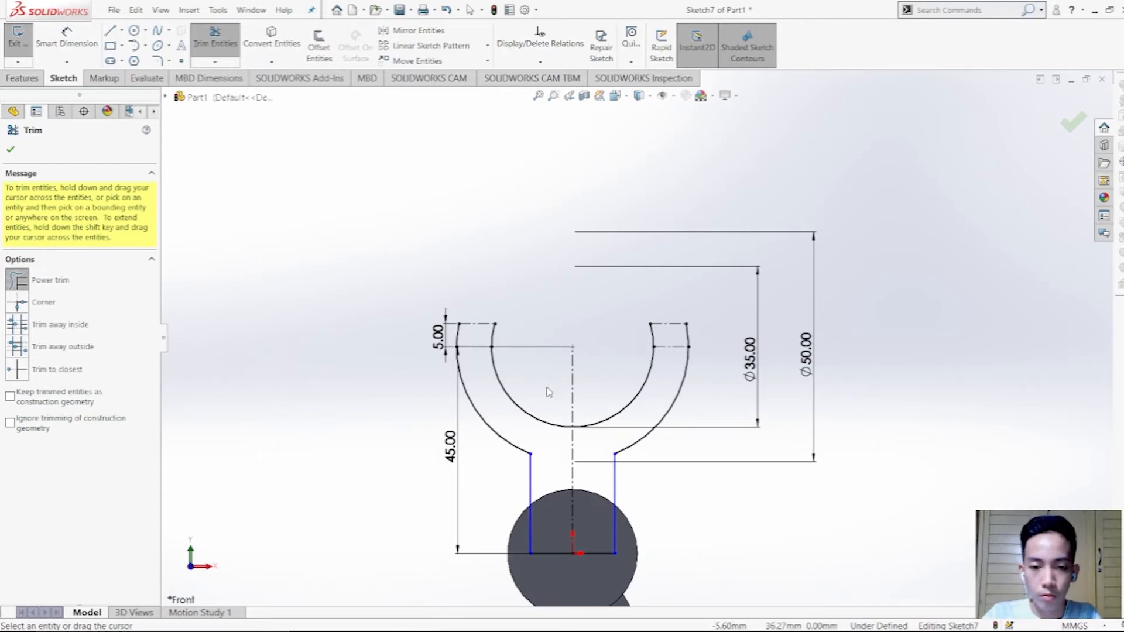
{"action": "scroll", "coordinate": [519, 381], "scroll_direction": "down", "scroll_amount": 2}
{"action": "left_click", "coordinate": [788, 324]}
{"action": "key", "text": "Escape"}
Step: Convert the two short construction lines at the fork's tips to solid lines, closing the profile
{"action": "scroll", "coordinate": [585, 380], "scroll_direction": "up", "scroll_amount": 4}
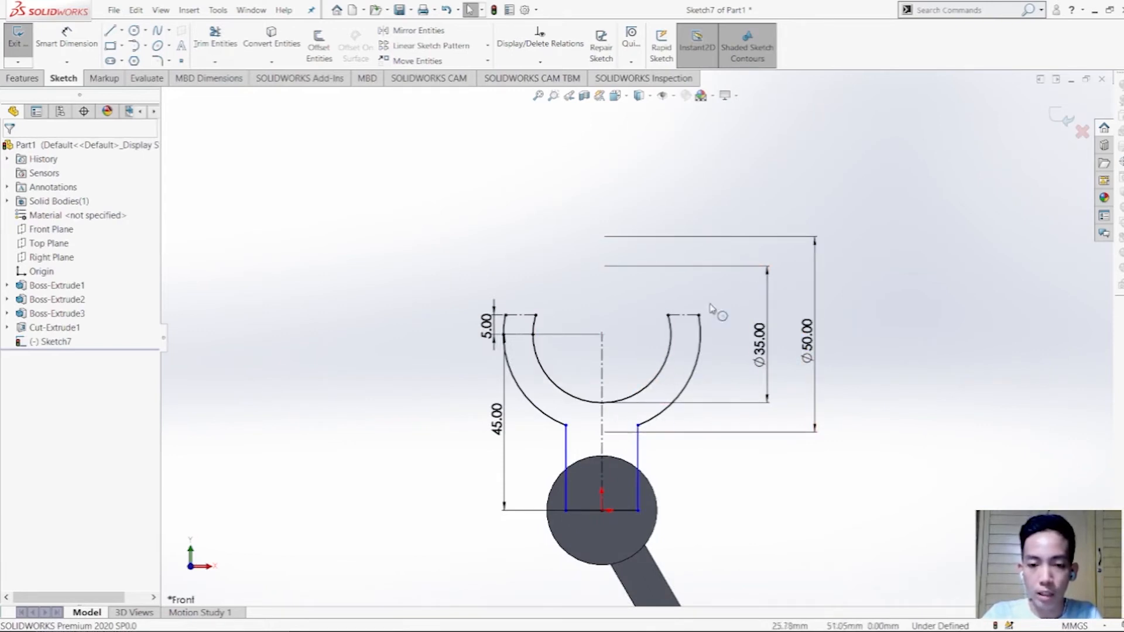
{"action": "left_click", "coordinate": [688, 316]}
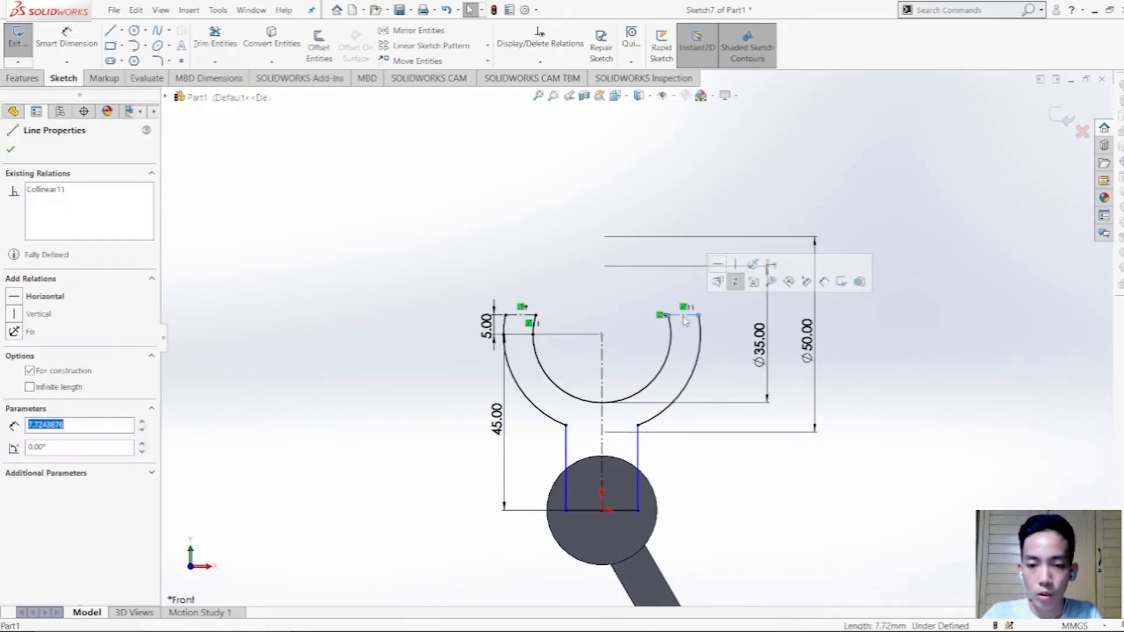
{"action": "left_click", "coordinate": [736, 283]}
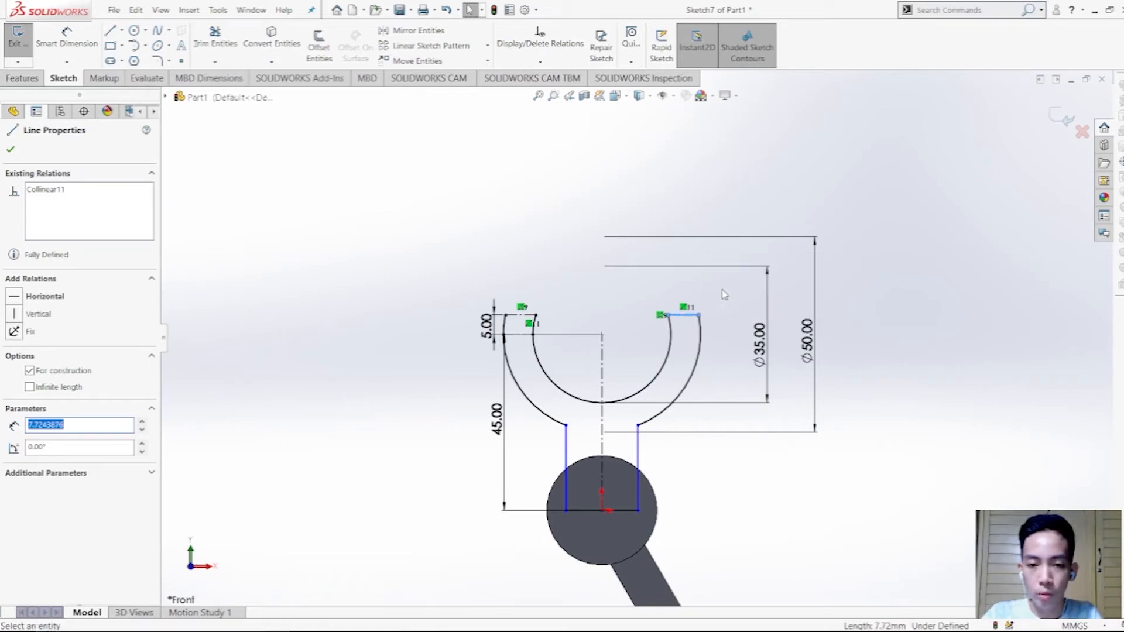
{"action": "left_click", "coordinate": [526, 317]}
{"action": "left_click", "coordinate": [577, 283]}
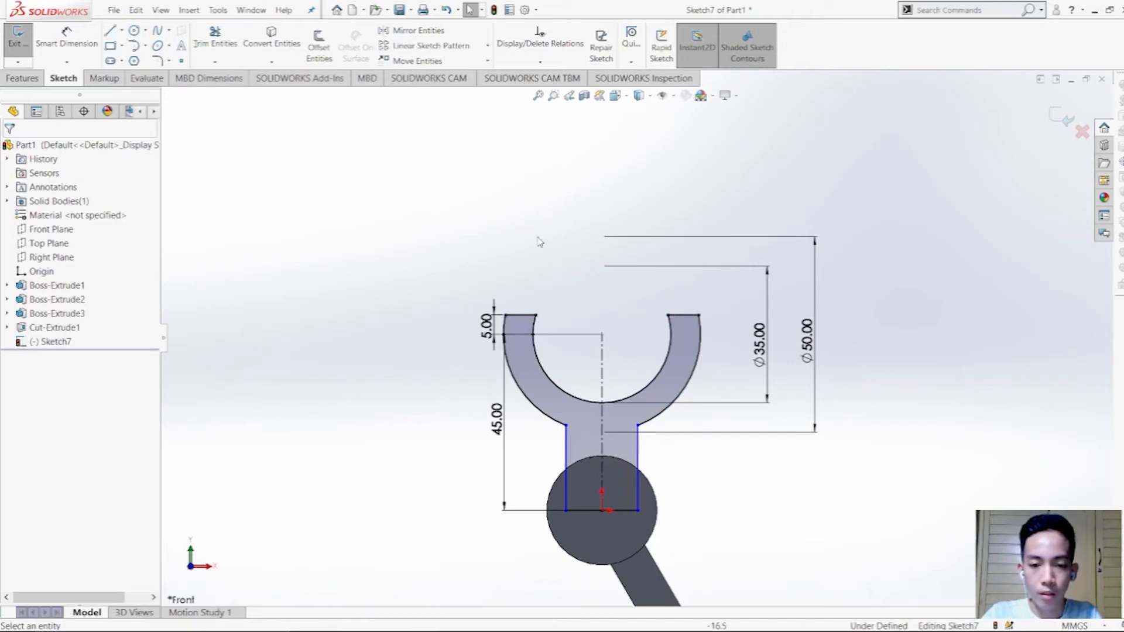
{"action": "scroll", "coordinate": [539, 242], "scroll_direction": "up", "scroll_amount": 1}
{"action": "scroll", "coordinate": [638, 401], "scroll_direction": "down", "scroll_amount": 3}
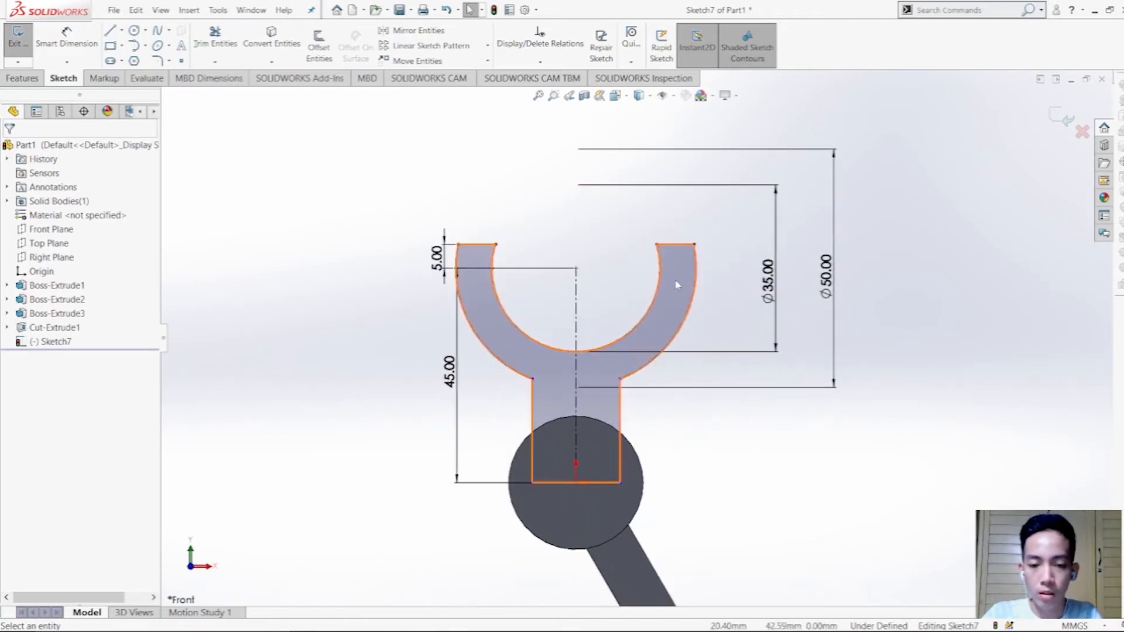
Step: In isometric view, extrude the fork and neck profile 5 mm with a Mid Plane end condition
{"action": "middle_click_drag", "start_coordinate": [667, 328], "coordinate": [481, 383]}
{"action": "key", "text": "space"}
{"action": "left_click", "coordinate": [463, 350]}
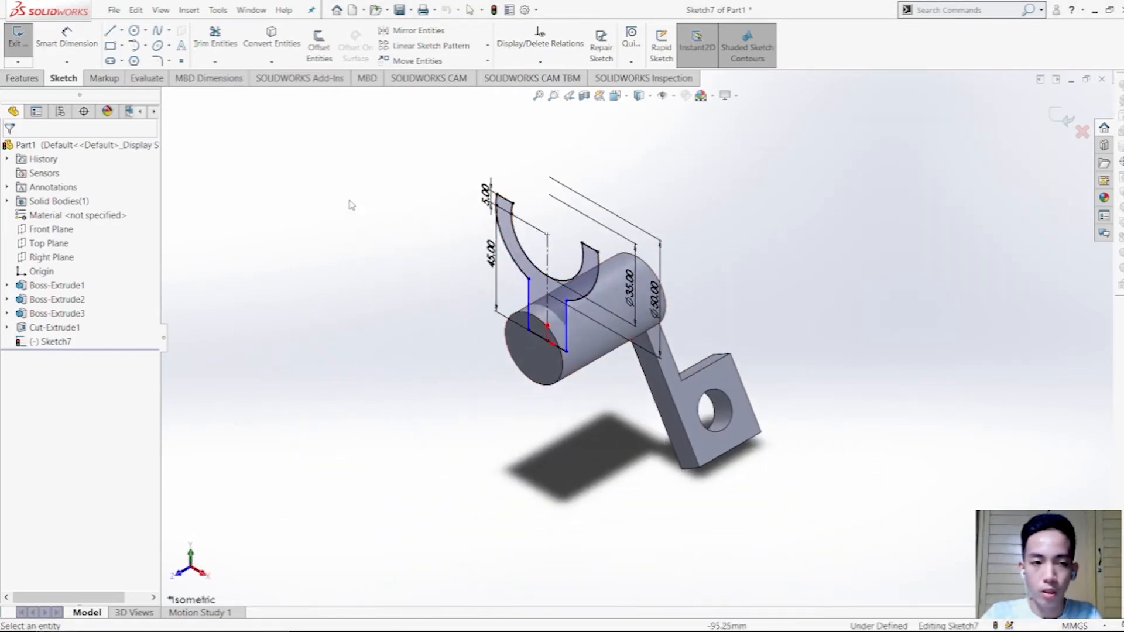
{"action": "left_click", "coordinate": [23, 78]}
{"action": "left_click", "coordinate": [34, 54]}
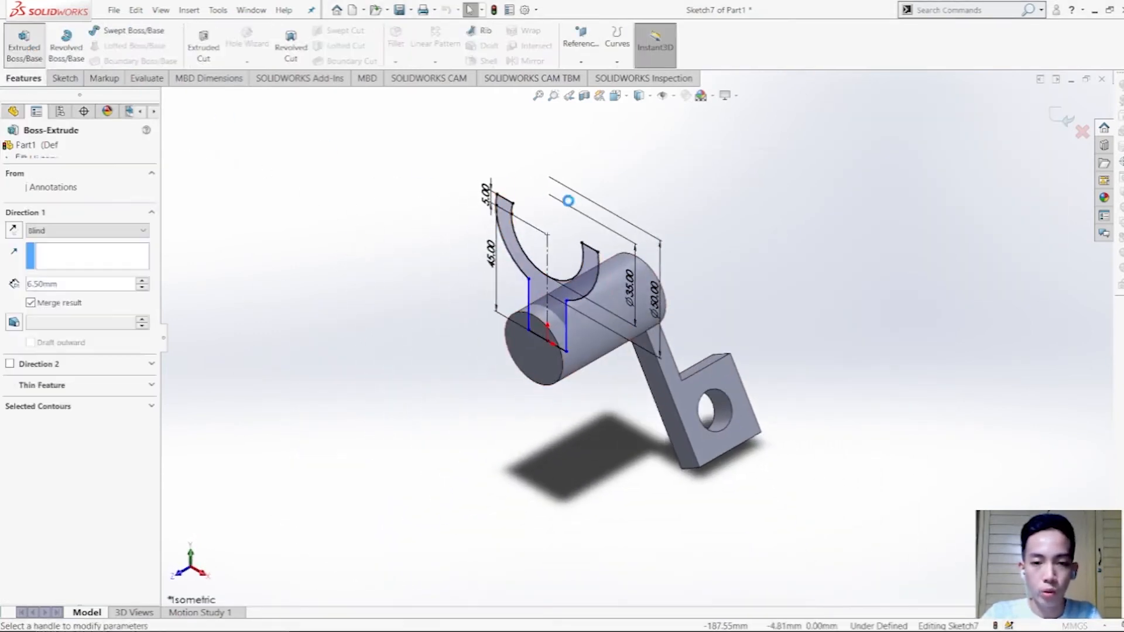
{"action": "scroll", "coordinate": [564, 349], "scroll_direction": "down", "scroll_amount": 3}
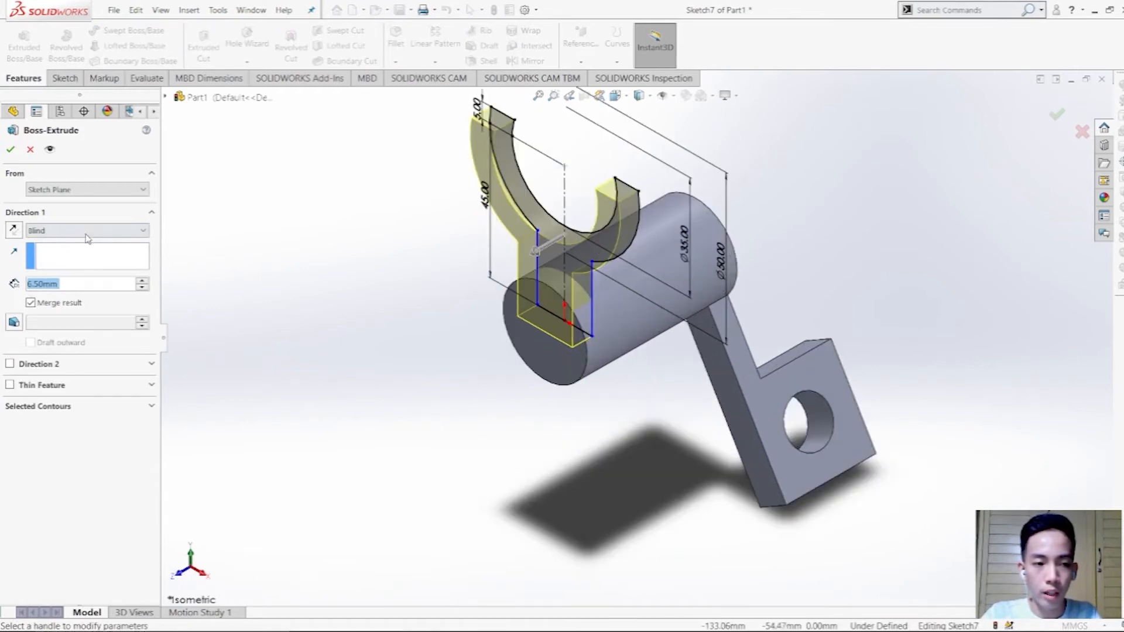
{"action": "left_click", "coordinate": [86, 232]}
{"action": "left_click", "coordinate": [88, 302]}
{"action": "type", "text": "5"}
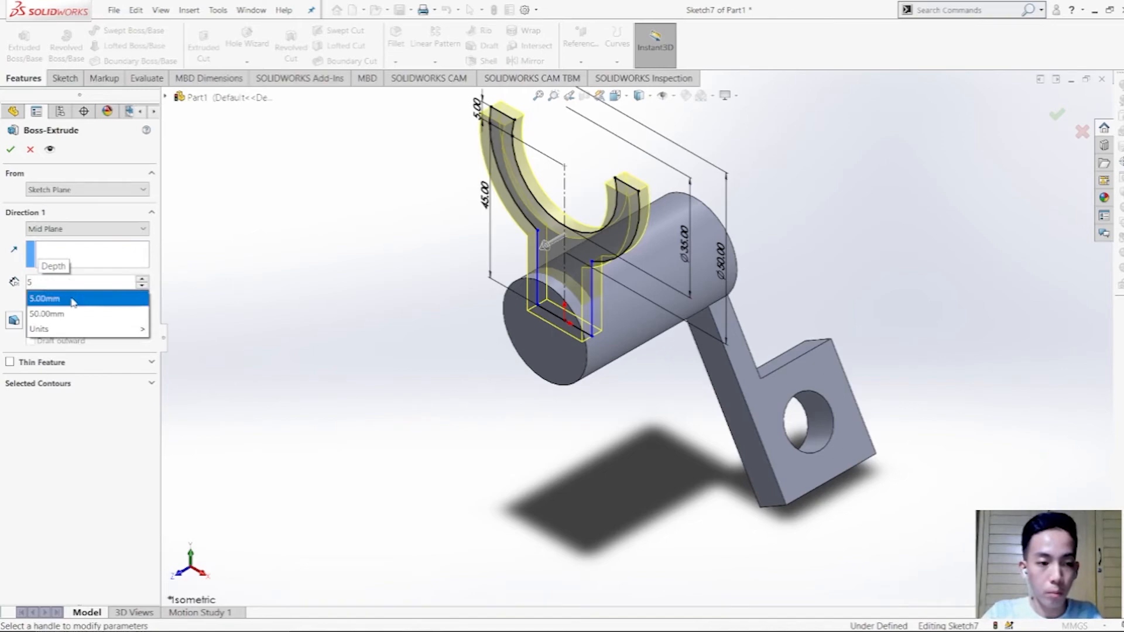
{"action": "left_click", "coordinate": [72, 299]}
{"action": "left_click", "coordinate": [11, 149]}
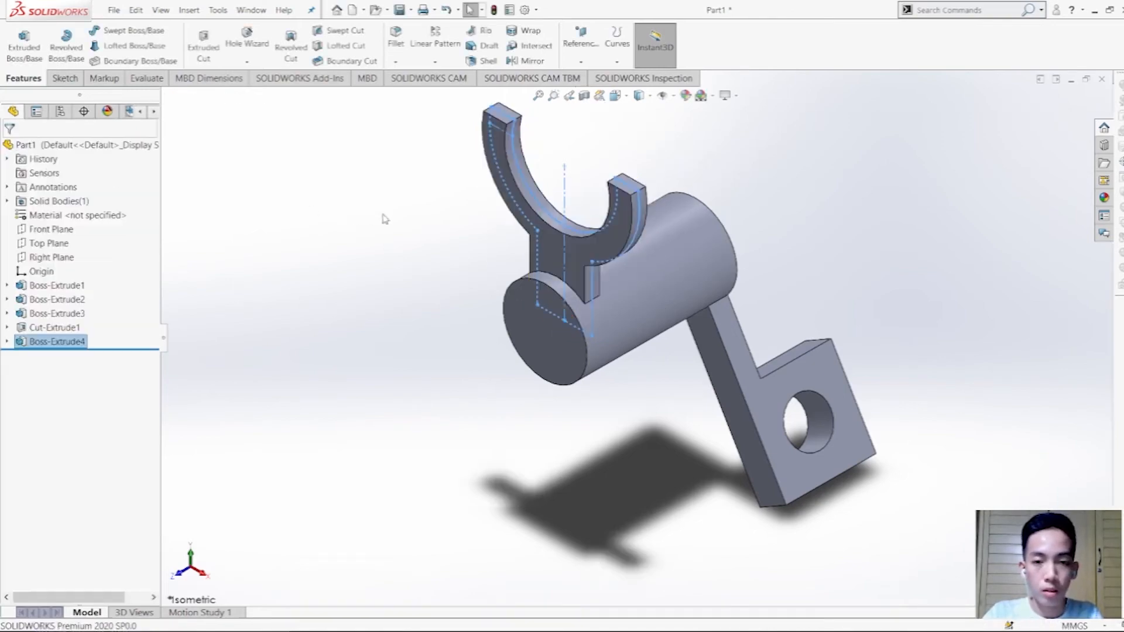
Step: Examine the fork thickness and neck dimensions in the ACTIVITY 4.png reference drawing, then return to the part
{"action": "key", "text": "alt+Tab"}
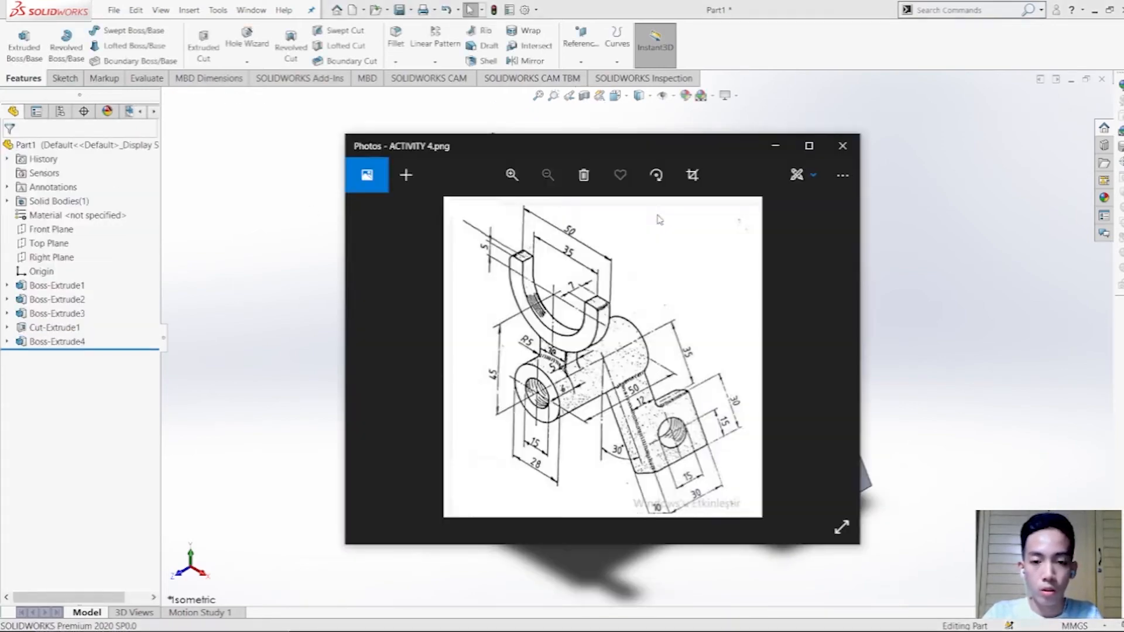
{"action": "scroll", "coordinate": [562, 363], "scroll_direction": "up", "scroll_amount": 5}
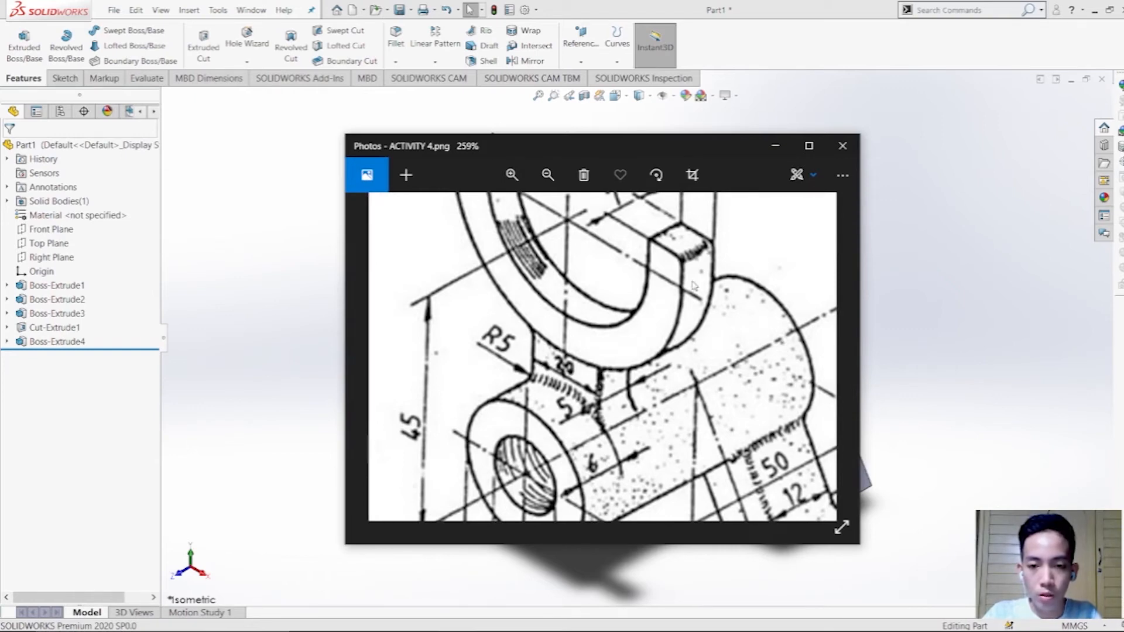
{"action": "scroll", "coordinate": [626, 363], "scroll_direction": "down", "scroll_amount": 5}
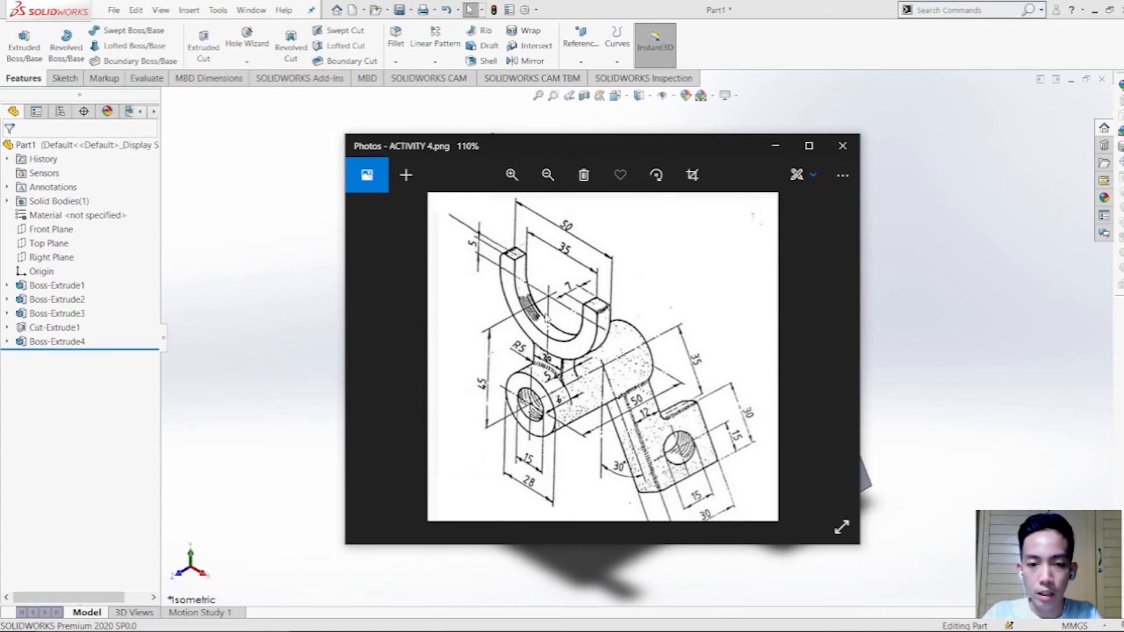
{"action": "scroll", "coordinate": [512, 295], "scroll_direction": "down", "scroll_amount": 1}
{"action": "scroll", "coordinate": [577, 375], "scroll_direction": "up", "scroll_amount": 1}
{"action": "left_click_drag", "start_coordinate": [578, 383], "coordinate": [578, 373]}
{"action": "scroll", "coordinate": [576, 368], "scroll_direction": "up", "scroll_amount": 2}
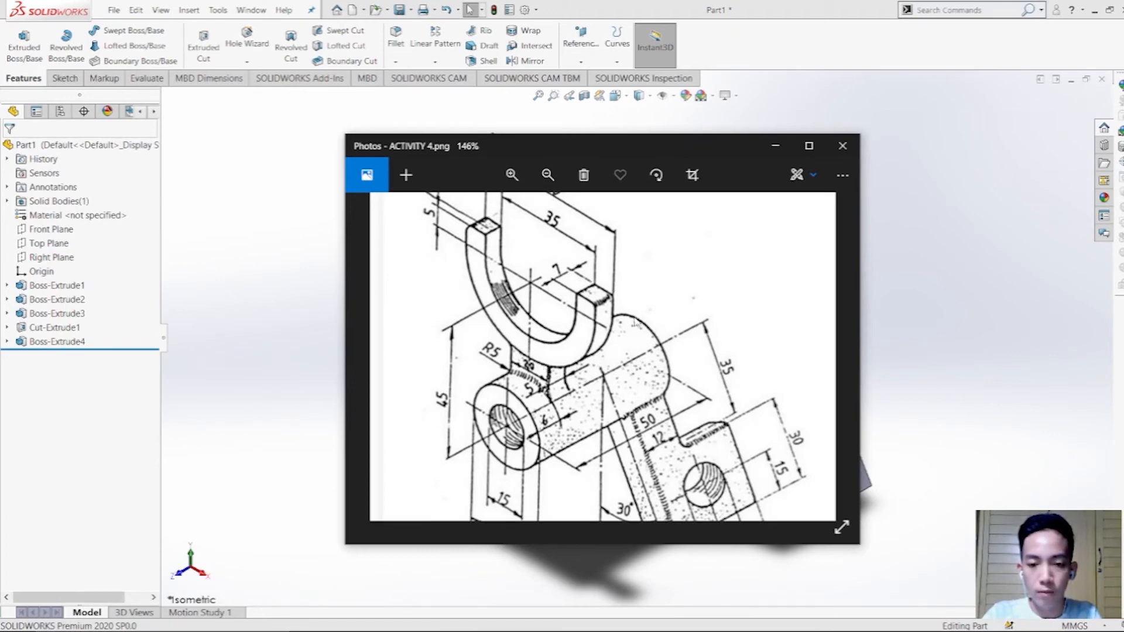
{"action": "left_click", "coordinate": [776, 148]}
Step: Start a sketch on the fork's front face and draw a 25 mm radius circle from the fork's arc centre to its outer tip corner
{"action": "scroll", "coordinate": [631, 273], "scroll_direction": "up", "scroll_amount": 2}
{"action": "scroll", "coordinate": [618, 272], "scroll_direction": "down", "scroll_amount": 2}
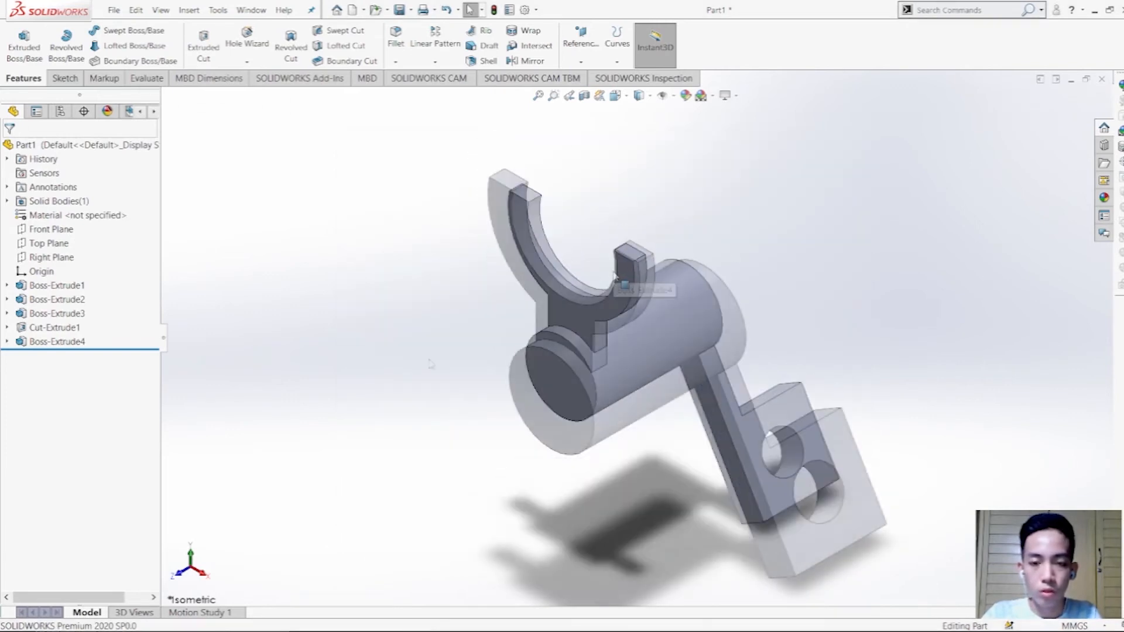
{"action": "right_click", "coordinate": [562, 323]}
{"action": "left_click", "coordinate": [591, 305]}
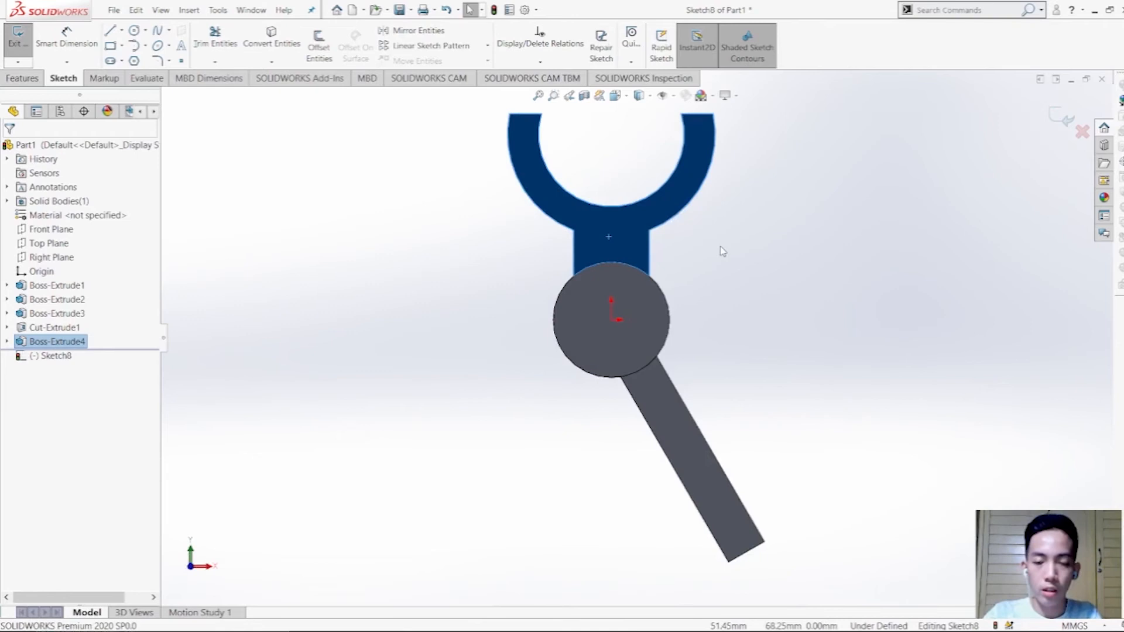
{"action": "scroll", "coordinate": [649, 176], "scroll_direction": "down", "scroll_amount": 3}
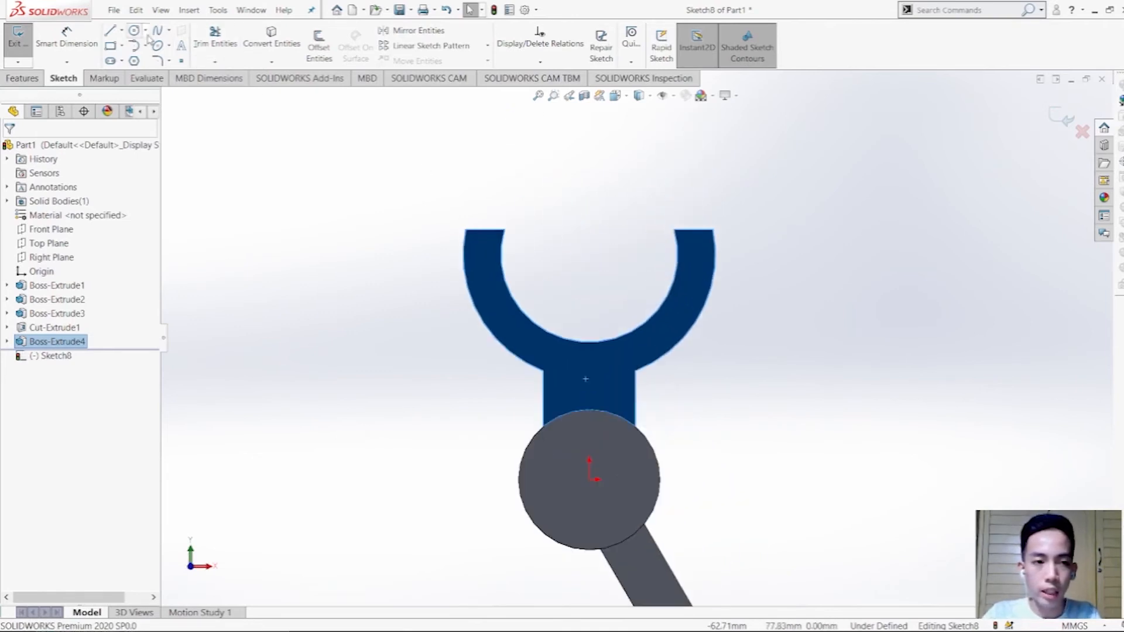
{"action": "left_click", "coordinate": [145, 31]}
{"action": "left_click", "coordinate": [153, 46]}
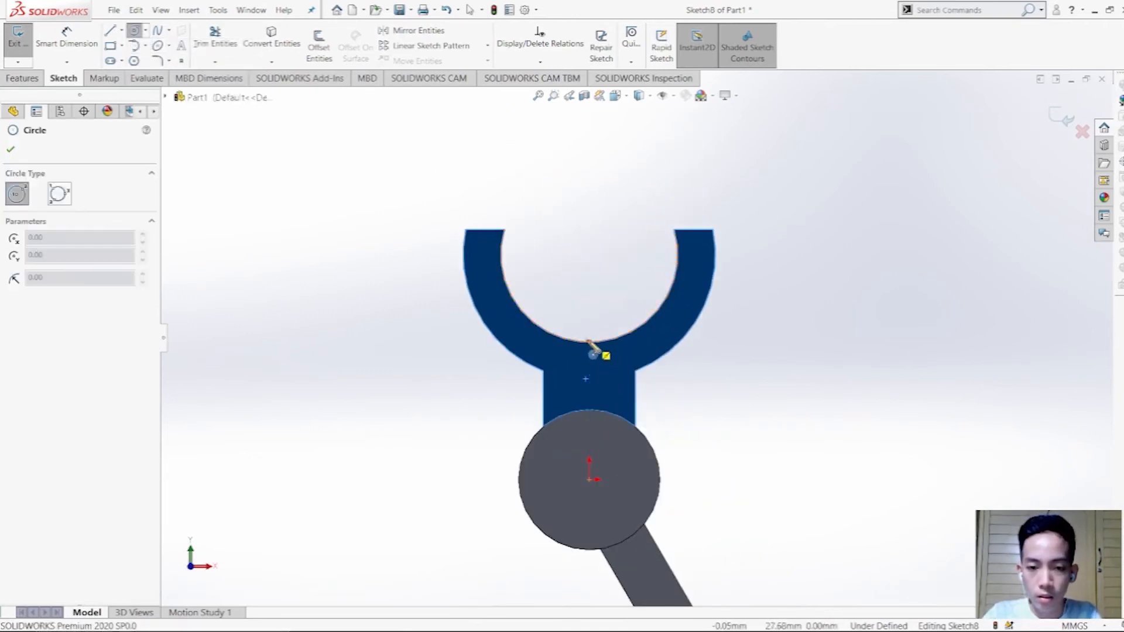
{"action": "left_click", "coordinate": [588, 254]}
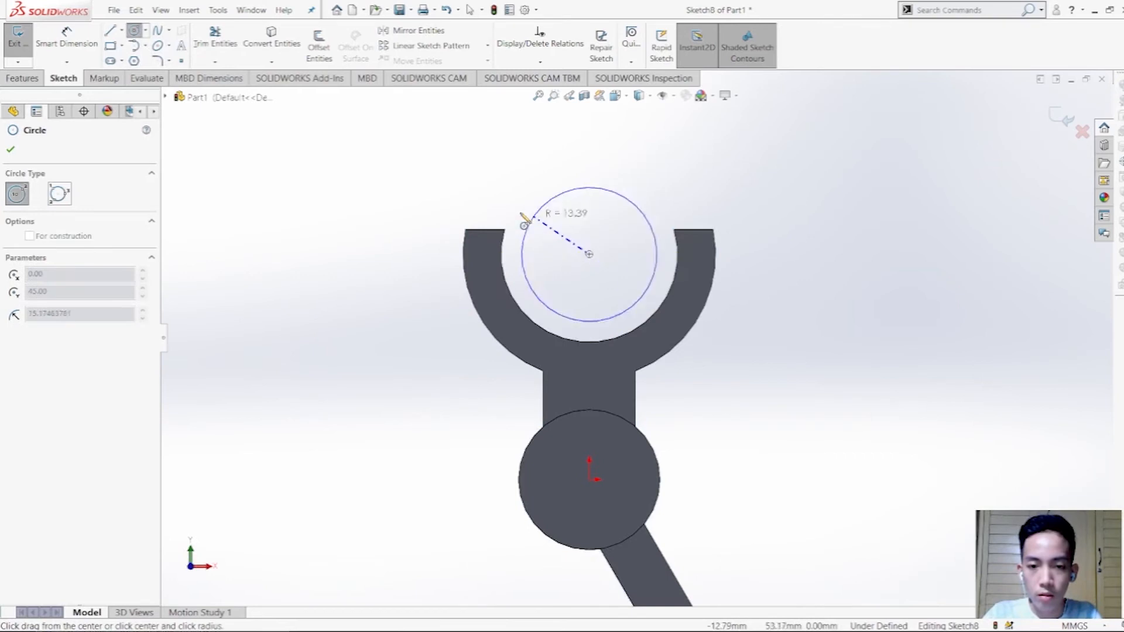
{"action": "left_click", "coordinate": [467, 230]}
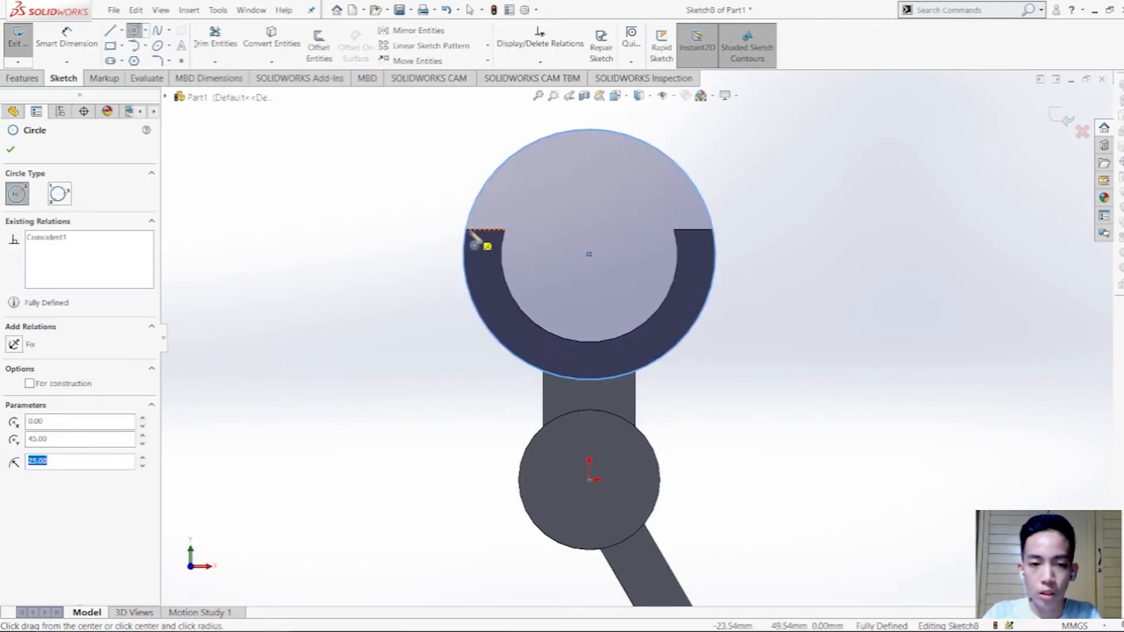
{"action": "key", "text": "Escape"}
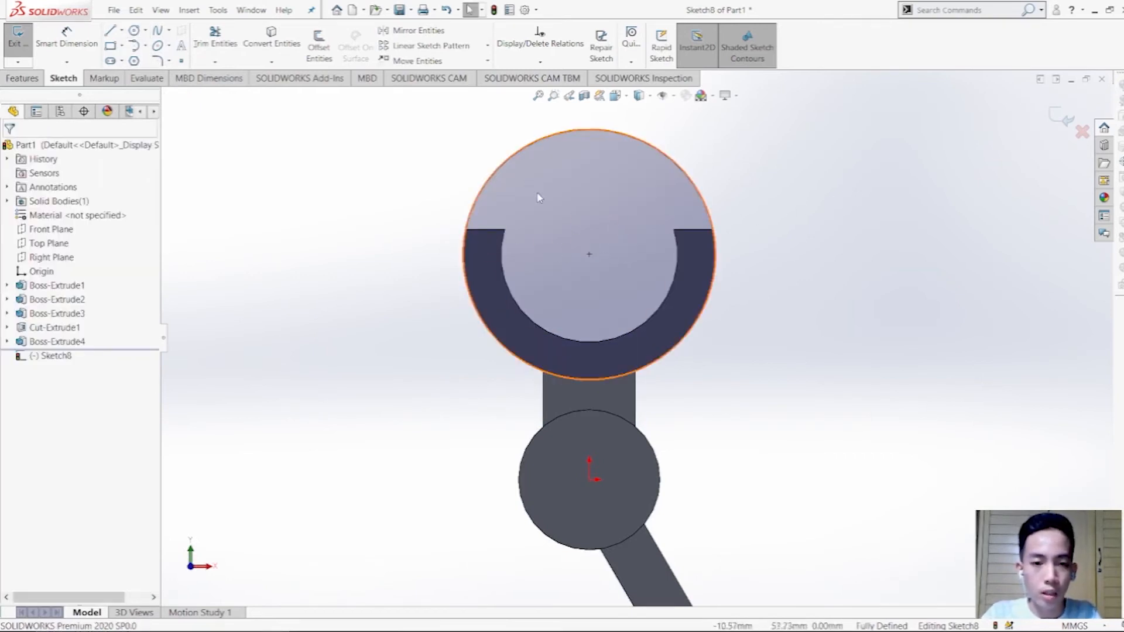
Step: Convert the fork's two tip edges and its inner arc edge into sketch entities
{"action": "left_click", "coordinate": [270, 38]}
{"action": "left_click", "coordinate": [489, 231]}
{"action": "left_click", "coordinate": [504, 261]}
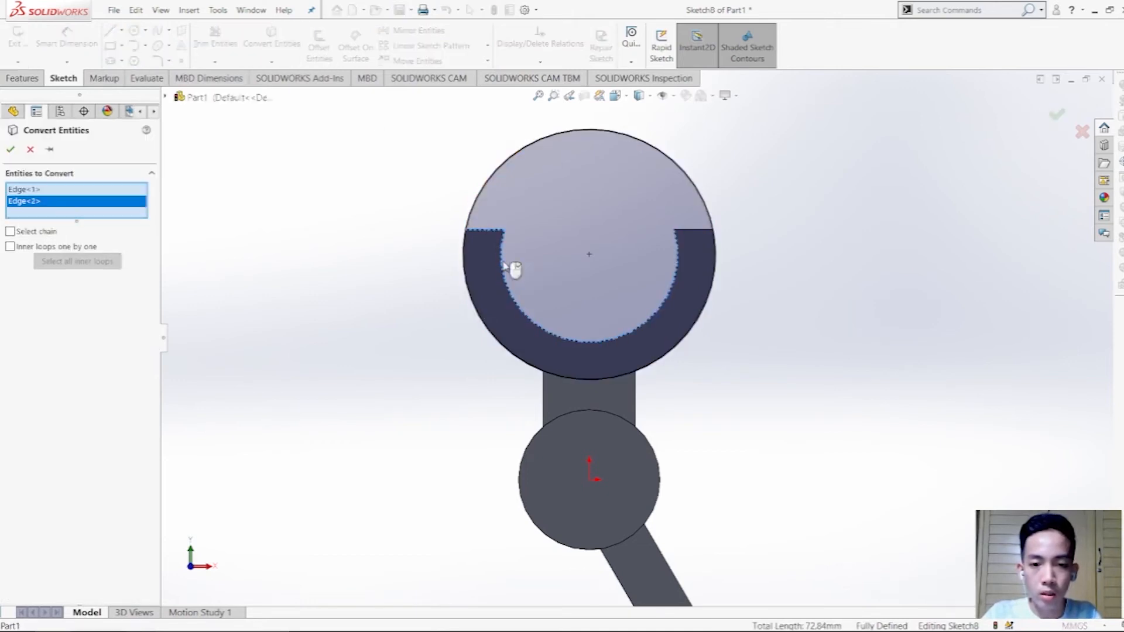
{"action": "left_click", "coordinate": [703, 232]}
{"action": "left_click", "coordinate": [10, 154]}
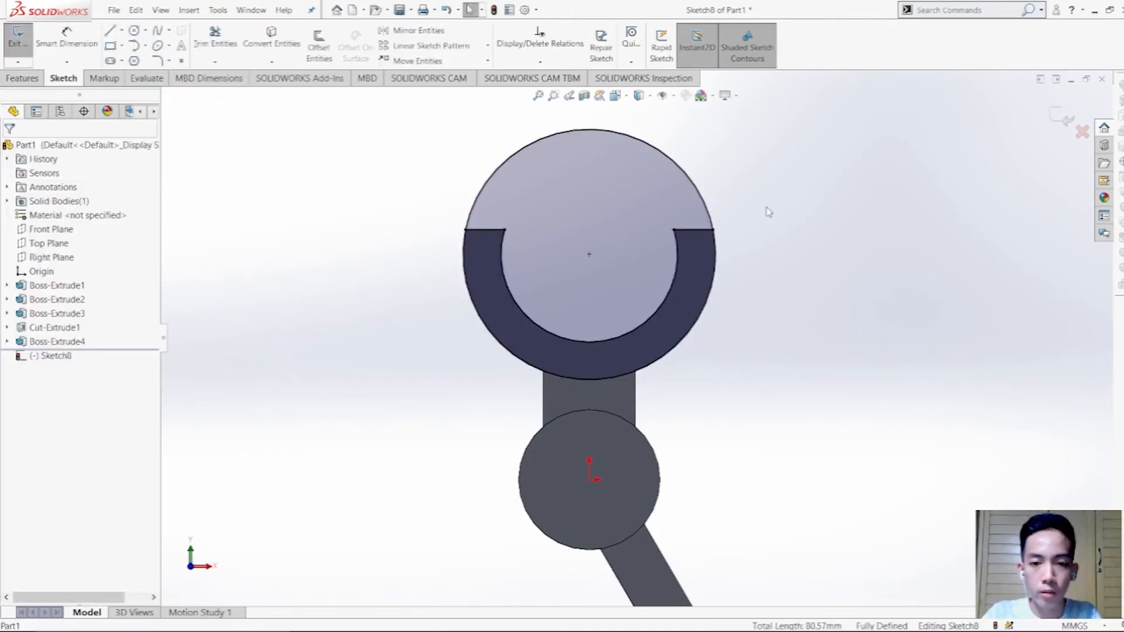
Step: Trim away the part of the 25 mm radius circle above the fork's two tip edges with Power Trim
{"action": "left_click", "coordinate": [217, 36]}
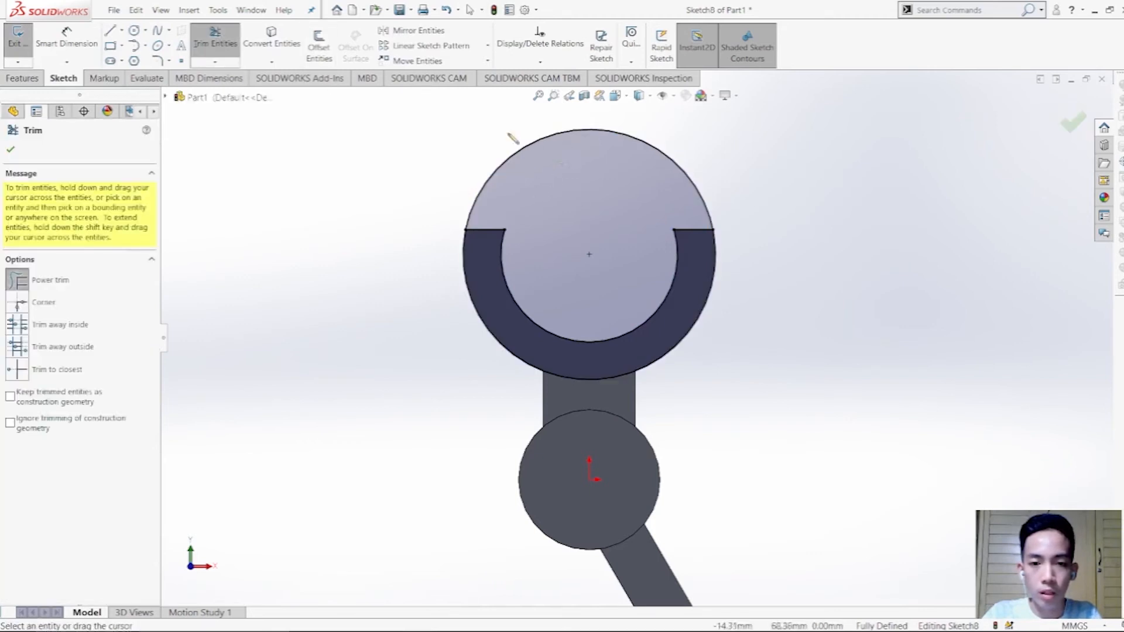
{"action": "left_click_drag", "start_coordinate": [514, 138], "coordinate": [621, 231]}
{"action": "key", "text": "Escape"}
Step: In isometric view, extrude the fork-shaped sketch 1 mm outward from the fork's front face with a Blind end condition
{"action": "middle_click_drag", "start_coordinate": [814, 300], "coordinate": [665, 335]}
{"action": "left_click", "coordinate": [655, 335]}
{"action": "mouse_move", "coordinate": [817, 278]}
{"action": "middle_mouse_down"}
{"action": "mouse_move", "coordinate": [843, 275]}
{"action": "mouse_move", "coordinate": [823, 286]}
{"action": "middle_mouse_up"}
{"action": "key", "text": "space"}
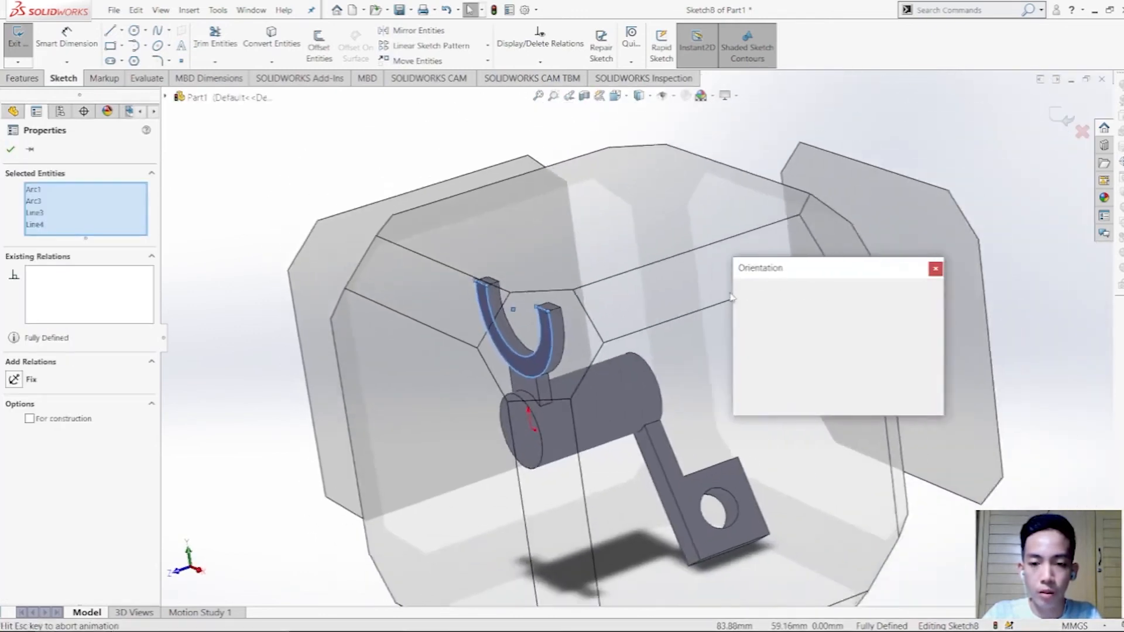
{"action": "left_click", "coordinate": [606, 383]}
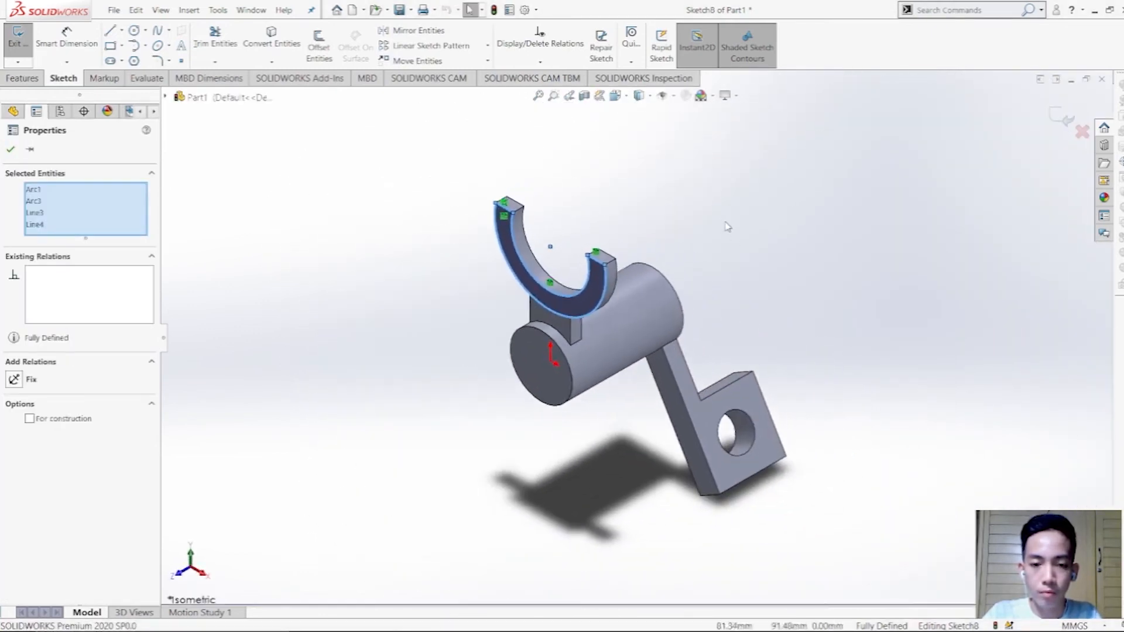
{"action": "left_click", "coordinate": [728, 230]}
{"action": "left_click", "coordinate": [586, 307]}
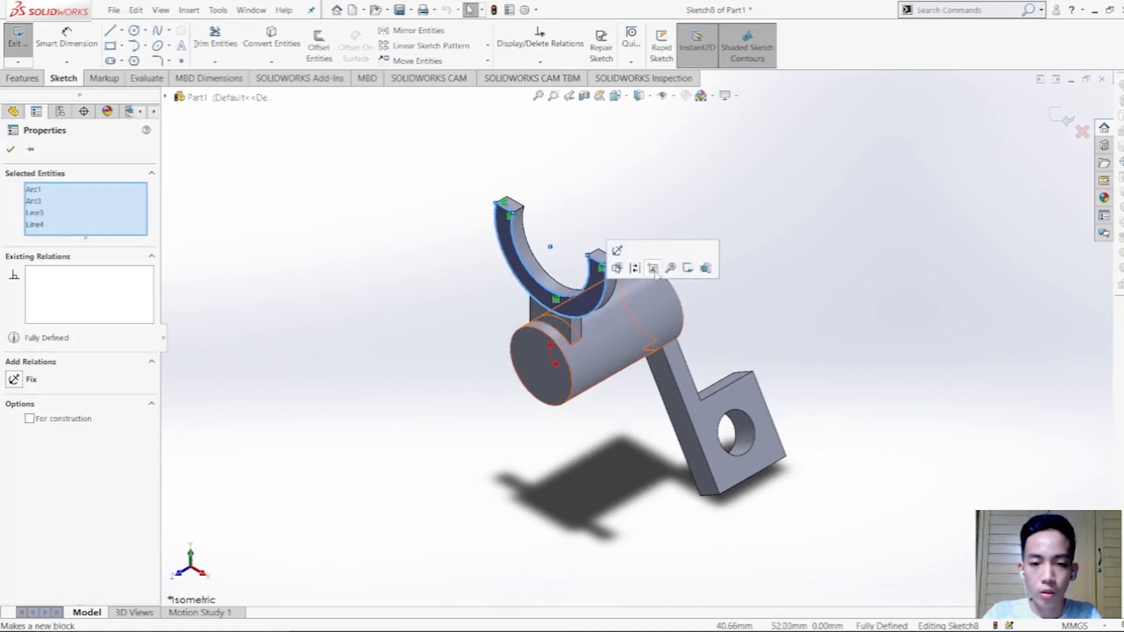
{"action": "left_click", "coordinate": [793, 201]}
{"action": "left_click", "coordinate": [22, 78]}
{"action": "left_click", "coordinate": [23, 46]}
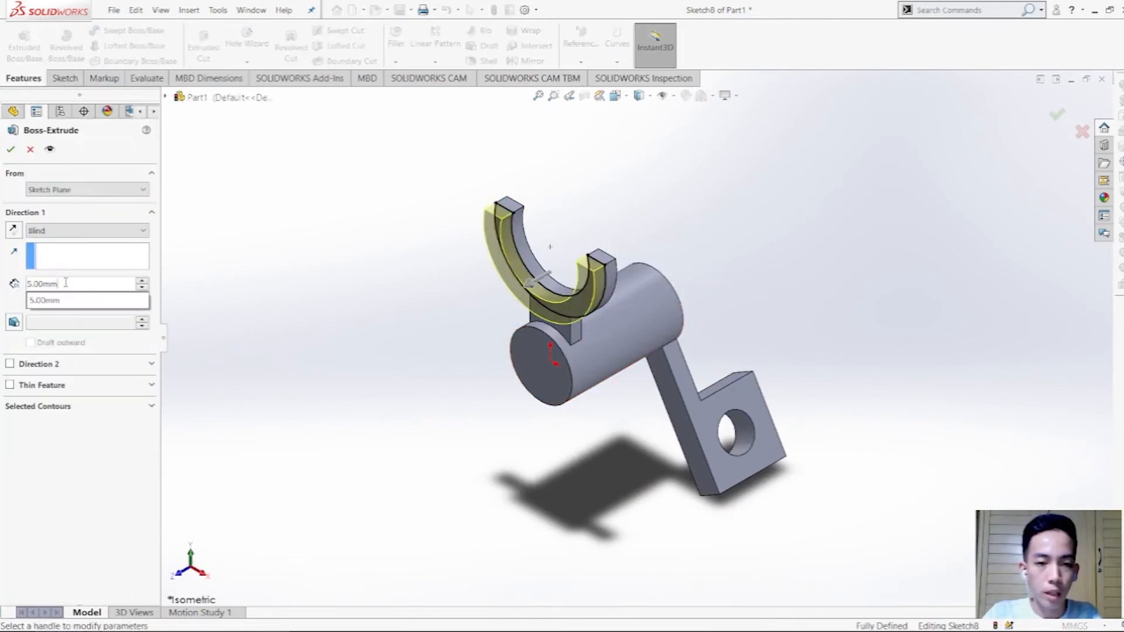
{"action": "type", "text": "1"}
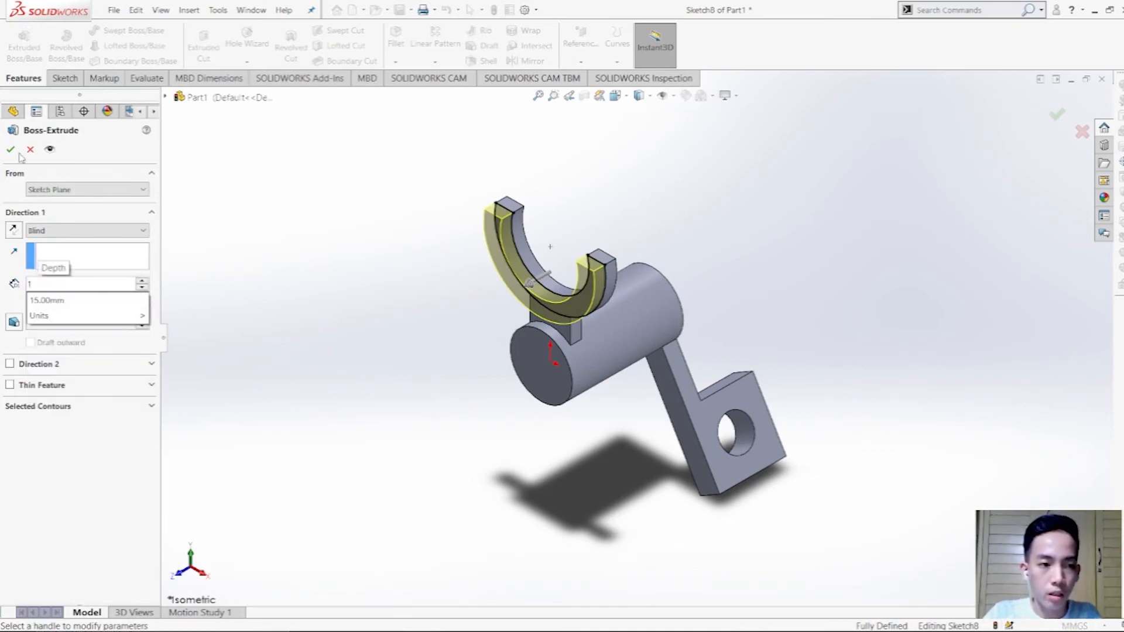
{"action": "key", "text": "Return"}
{"action": "left_click", "coordinate": [10, 148]}
Step: Examine the thickened fork and its neck from several angles, including from behind, and return to isometric view
{"action": "scroll", "coordinate": [649, 293], "scroll_direction": "up", "scroll_amount": 2}
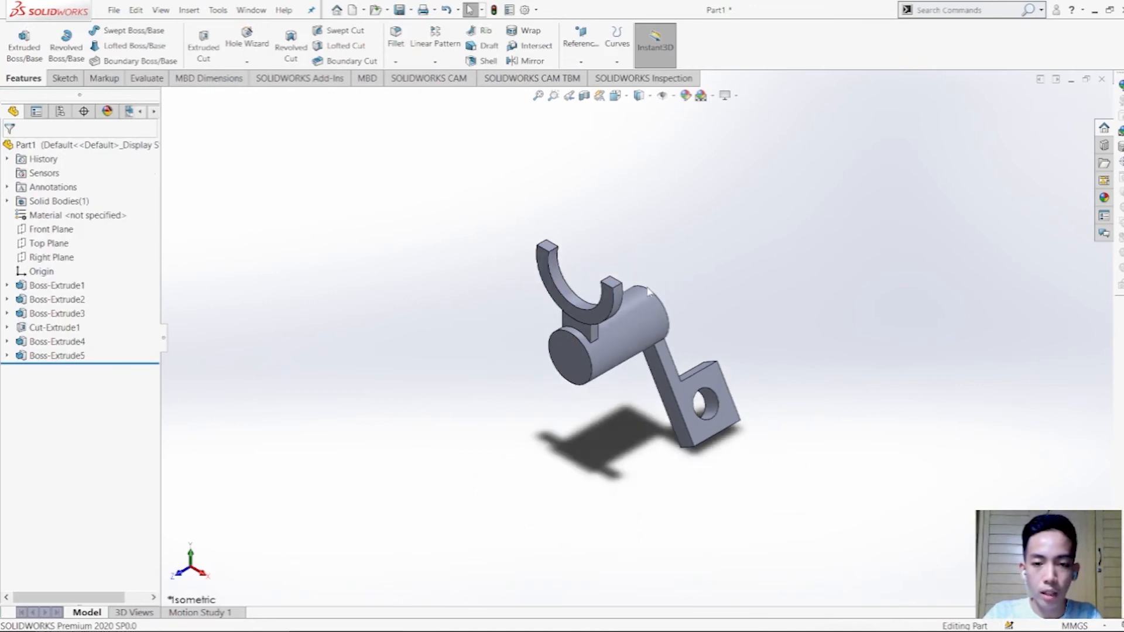
{"action": "scroll", "coordinate": [649, 293], "scroll_direction": "down", "scroll_amount": 4}
{"action": "middle_click_drag", "start_coordinate": [688, 304], "coordinate": [655, 120]}
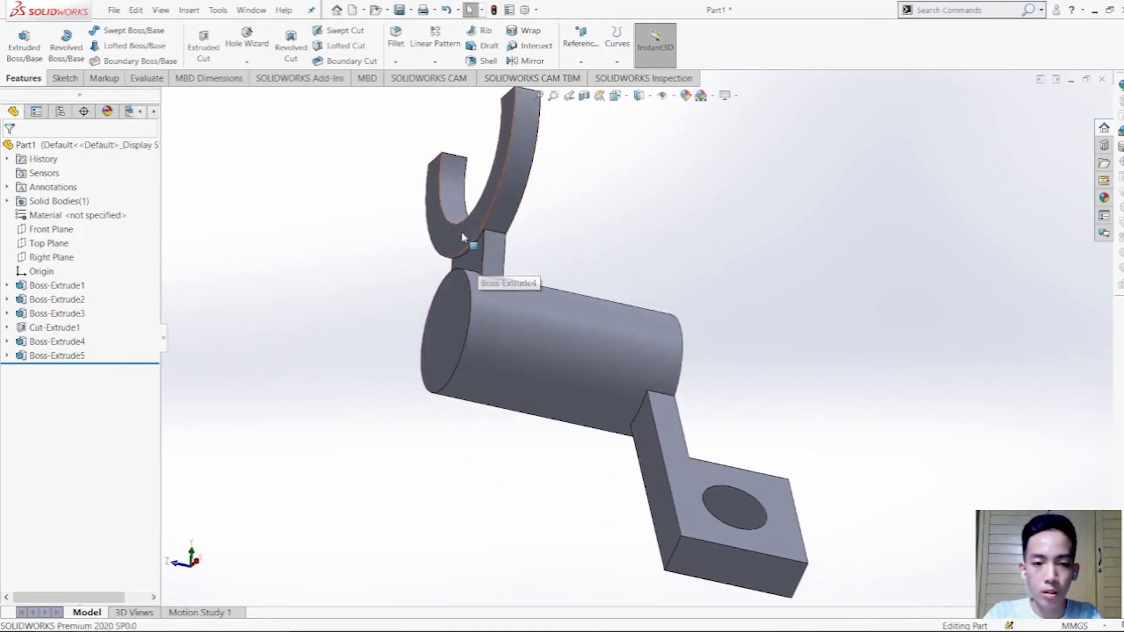
{"action": "middle_click_drag", "start_coordinate": [562, 231], "coordinate": [642, 326]}
{"action": "scroll", "coordinate": [642, 326], "scroll_direction": "up", "scroll_amount": 2}
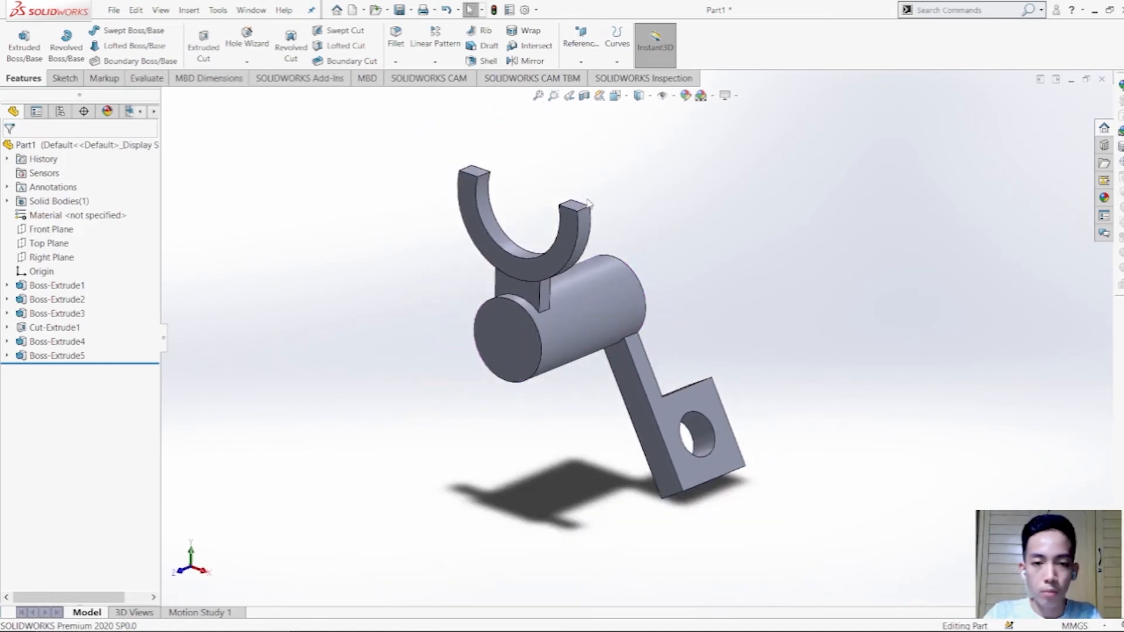
{"action": "key", "text": "space"}
{"action": "left_click", "coordinate": [519, 368]}
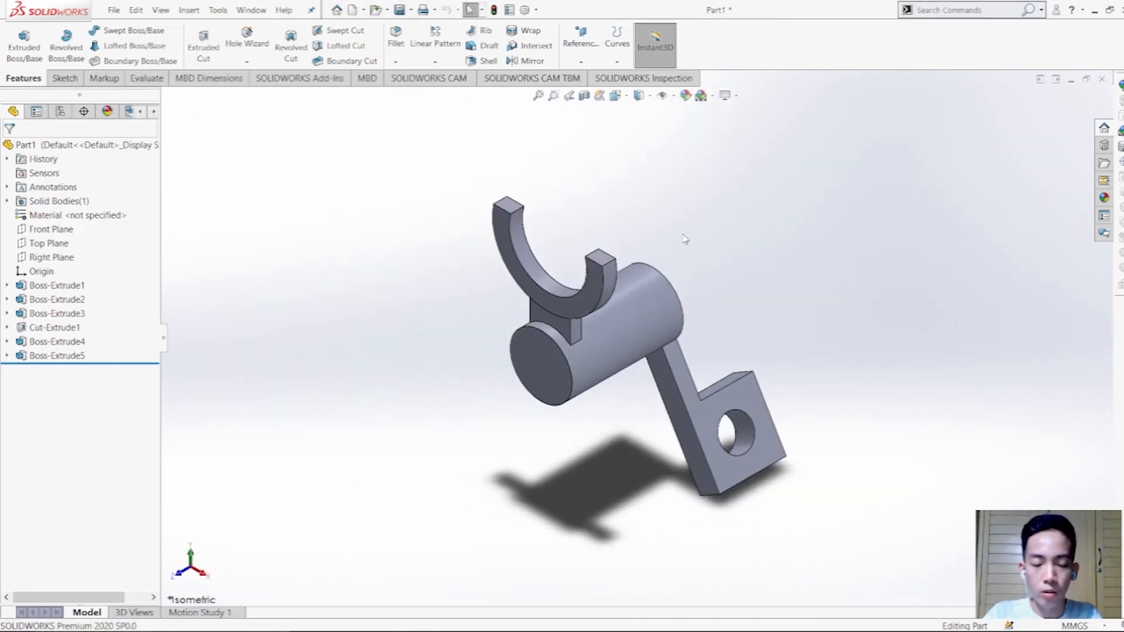
{"action": "middle_click_drag", "start_coordinate": [683, 238], "coordinate": [585, 238]}
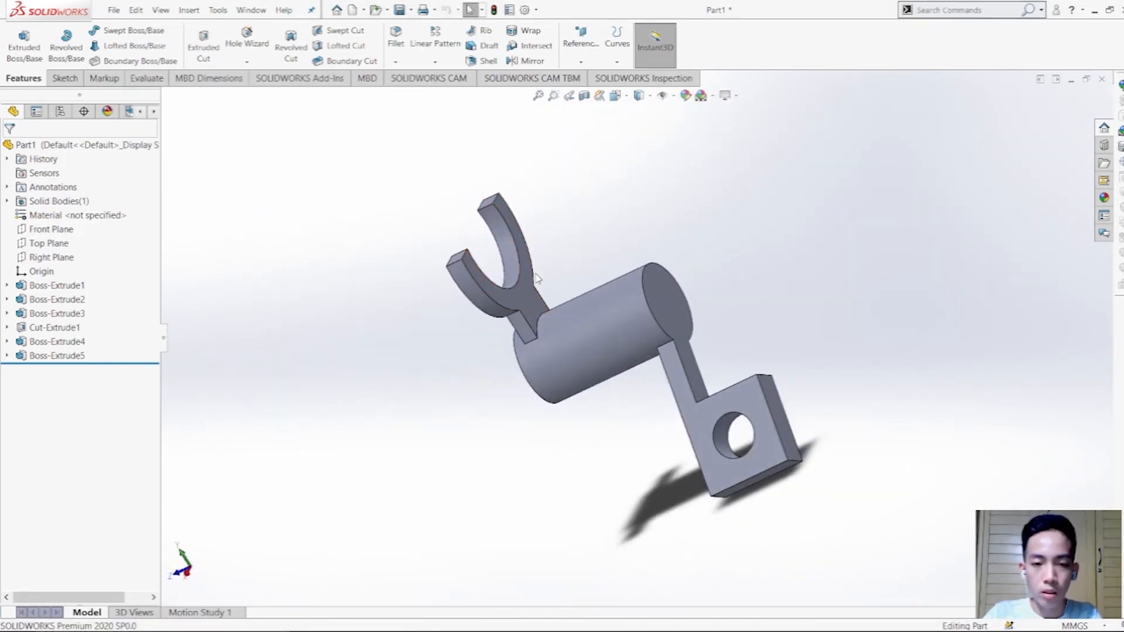
{"action": "middle_click_drag", "start_coordinate": [537, 278], "coordinate": [697, 244]}
{"action": "key", "text": "space"}
{"action": "left_click", "coordinate": [483, 395]}
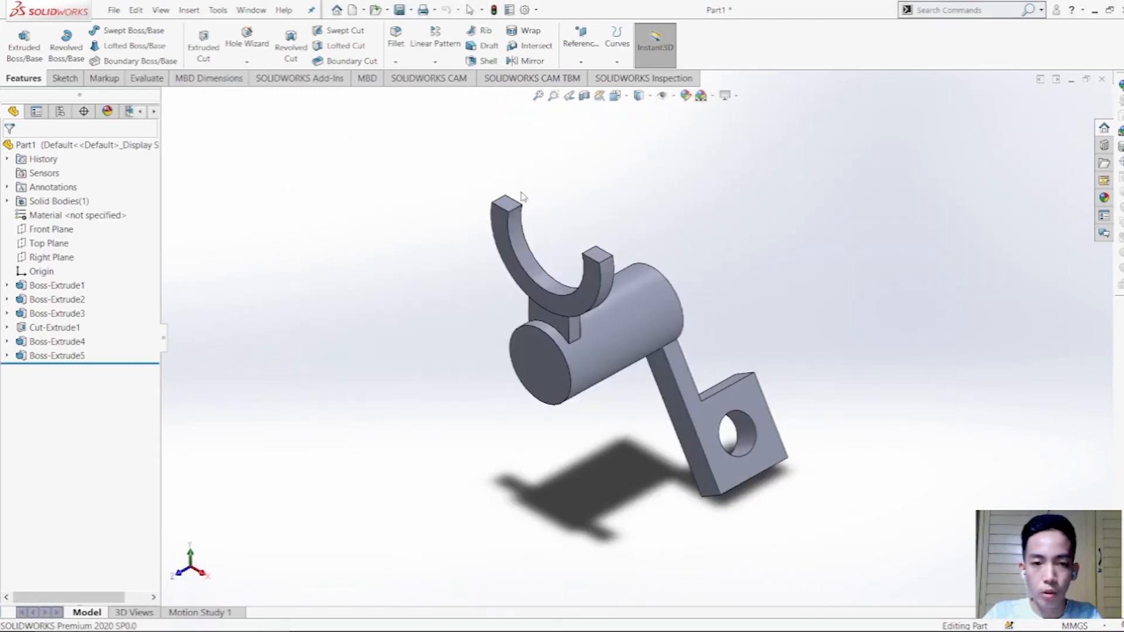
Step: Mirror the 1 mm fork extrusion (Boss-Extrude5) about the Front Plane
{"action": "left_click", "coordinate": [530, 61]}
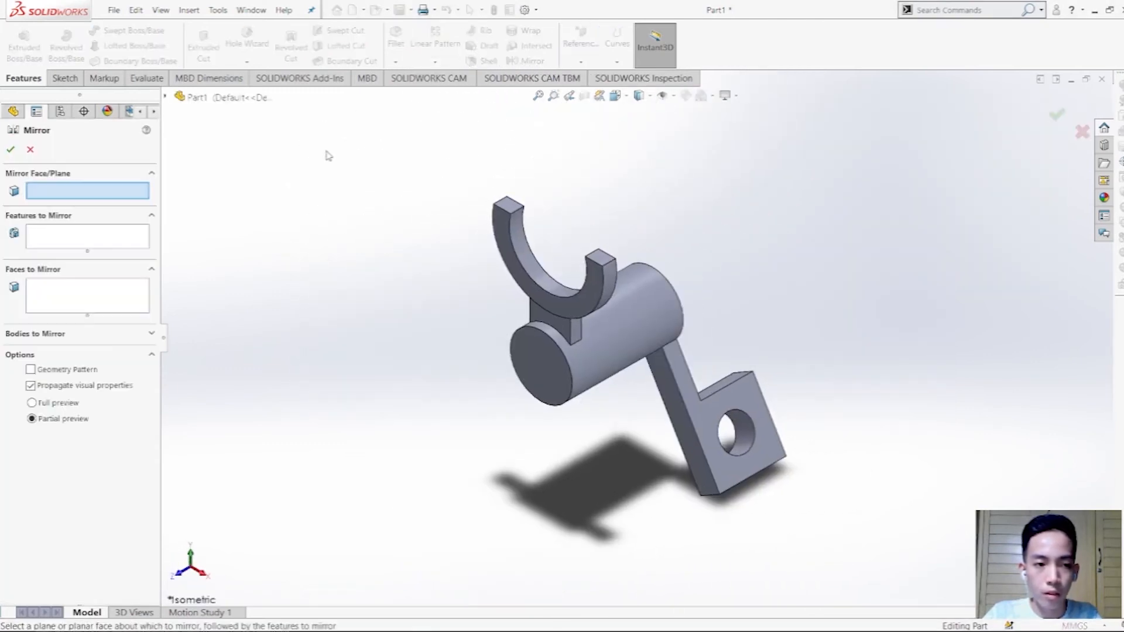
{"action": "left_click", "coordinate": [166, 96]}
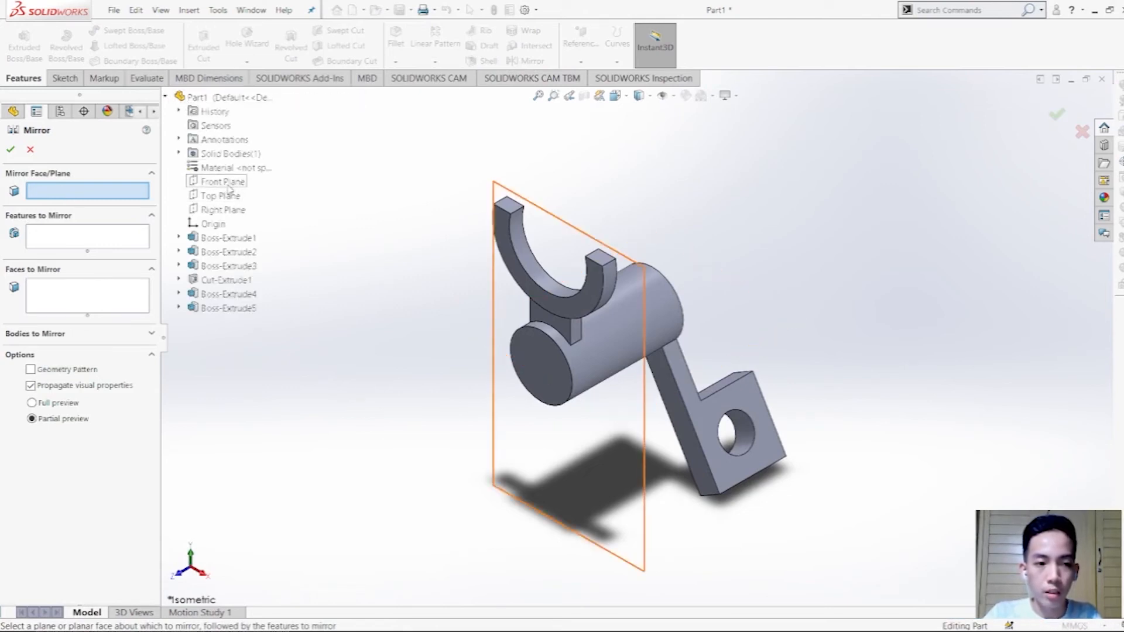
{"action": "left_click", "coordinate": [221, 181]}
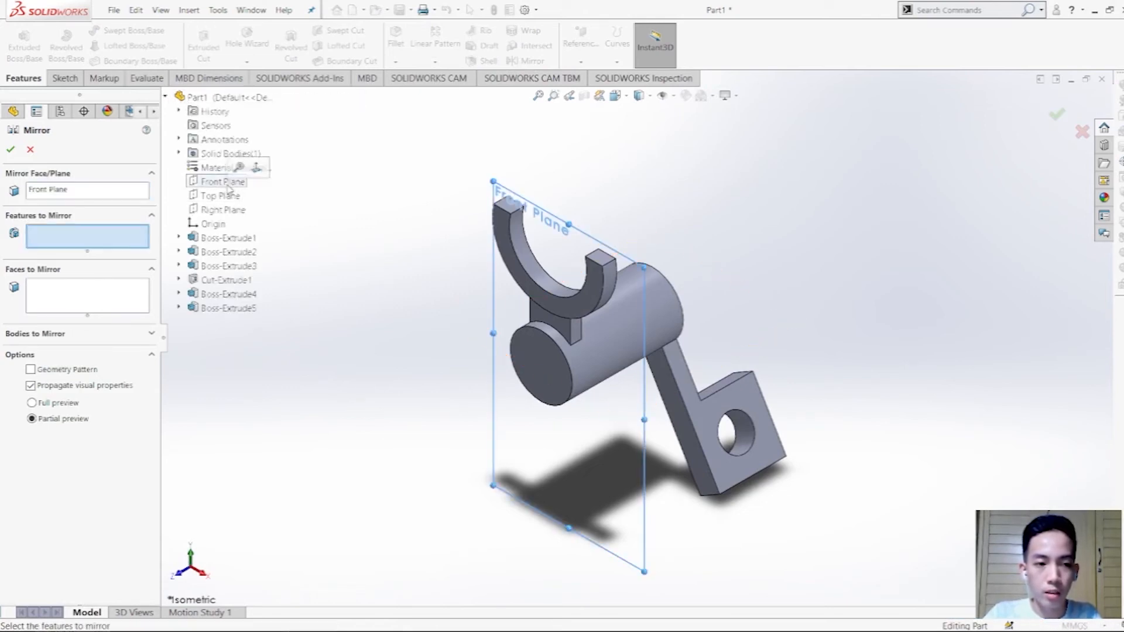
{"action": "left_click", "coordinate": [239, 309]}
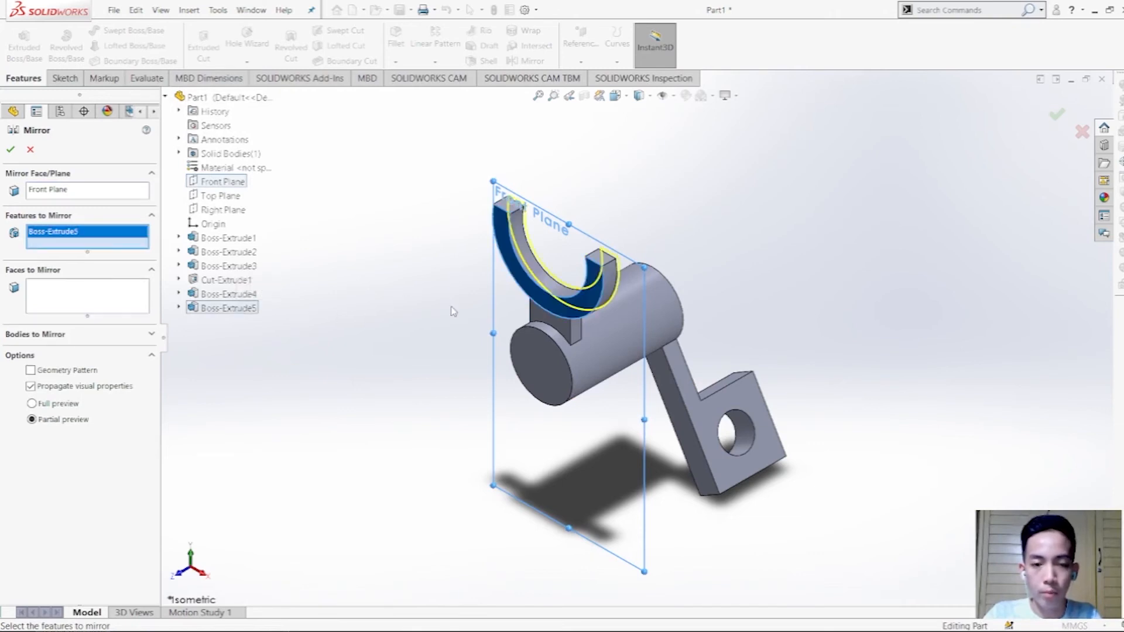
{"action": "middle_click_drag", "start_coordinate": [779, 287], "coordinate": [555, 279]}
{"action": "scroll", "coordinate": [627, 301], "scroll_direction": "down", "scroll_amount": 8}
{"action": "middle_click_drag", "start_coordinate": [682, 286], "coordinate": [707, 225]}
{"action": "scroll", "coordinate": [692, 285], "scroll_direction": "up", "scroll_amount": 4}
{"action": "mouse_move", "coordinate": [753, 318]}
{"action": "middle_mouse_down"}
{"action": "mouse_move", "coordinate": [703, 301]}
{"action": "mouse_move", "coordinate": [740, 304]}
{"action": "middle_mouse_up"}
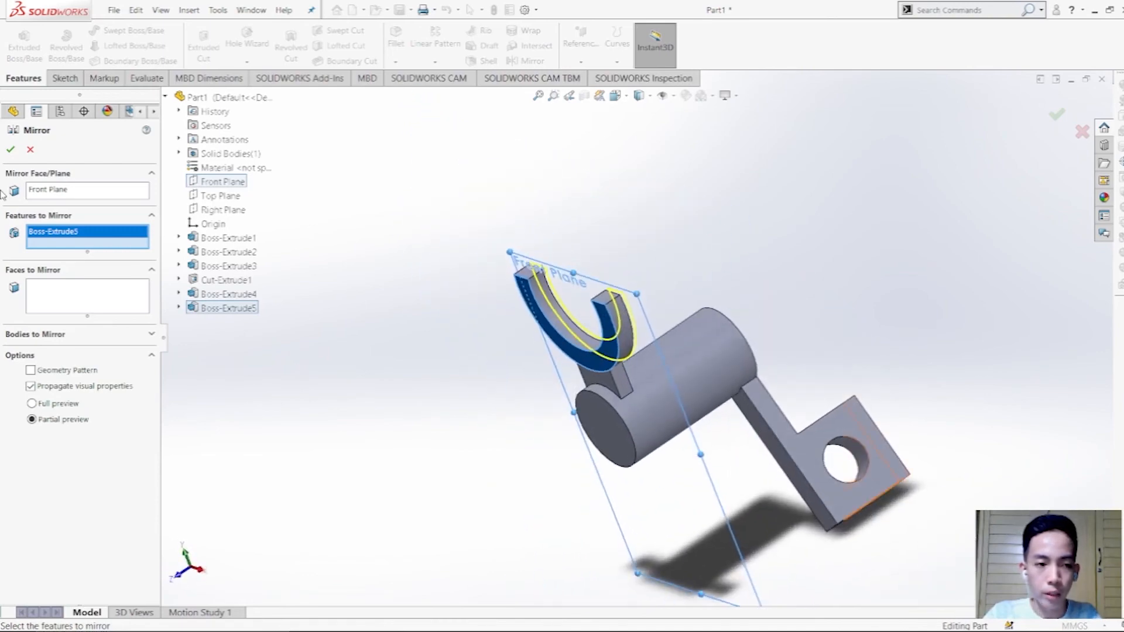
{"action": "left_click", "coordinate": [10, 151]}
Step: Examine the mirrored fork thickness where it meets the neck, then return to isometric view
{"action": "middle_click_drag", "start_coordinate": [562, 268], "coordinate": [669, 314]}
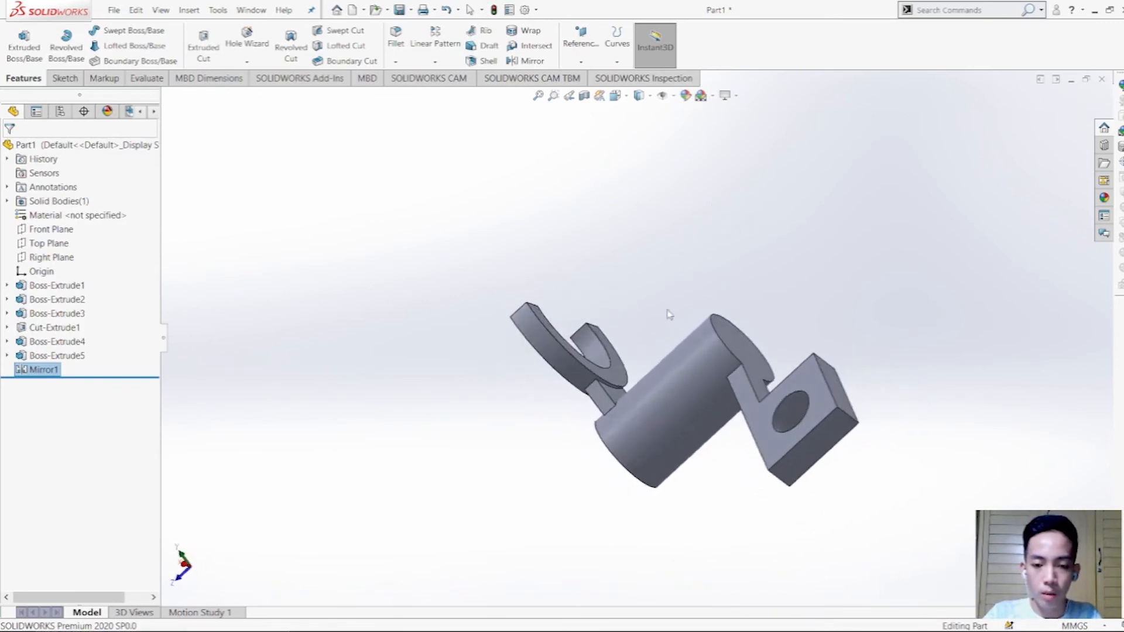
{"action": "scroll", "coordinate": [669, 314], "scroll_direction": "up", "scroll_amount": 2}
{"action": "scroll", "coordinate": [630, 377], "scroll_direction": "down", "scroll_amount": 6}
{"action": "middle_click_drag", "start_coordinate": [576, 360], "coordinate": [632, 246]}
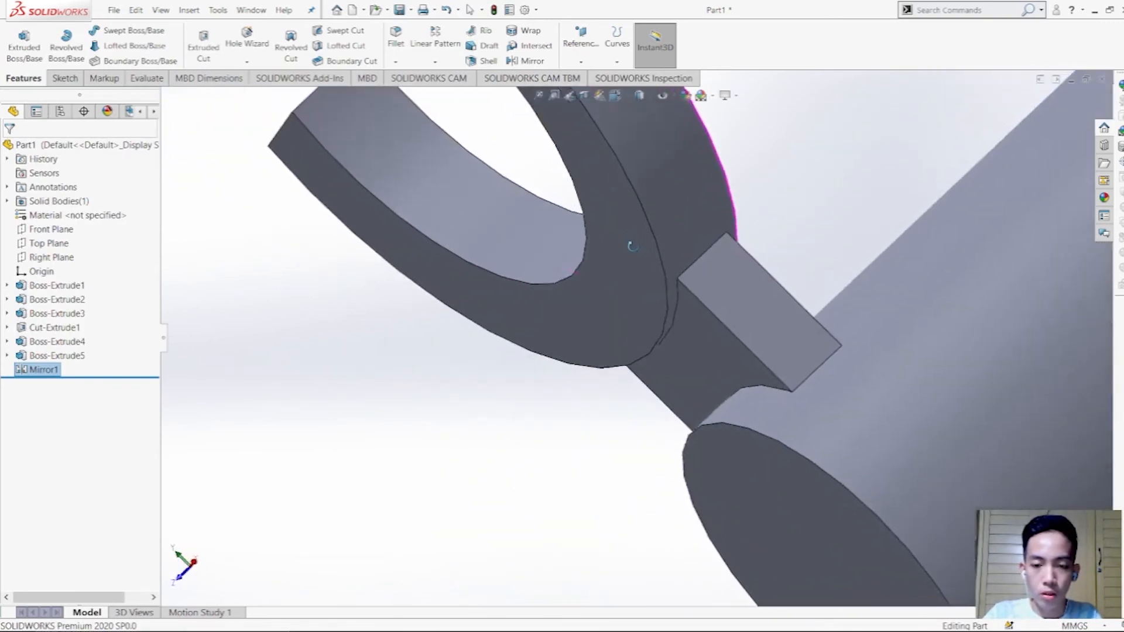
{"action": "key", "text": "ctrl+7"}
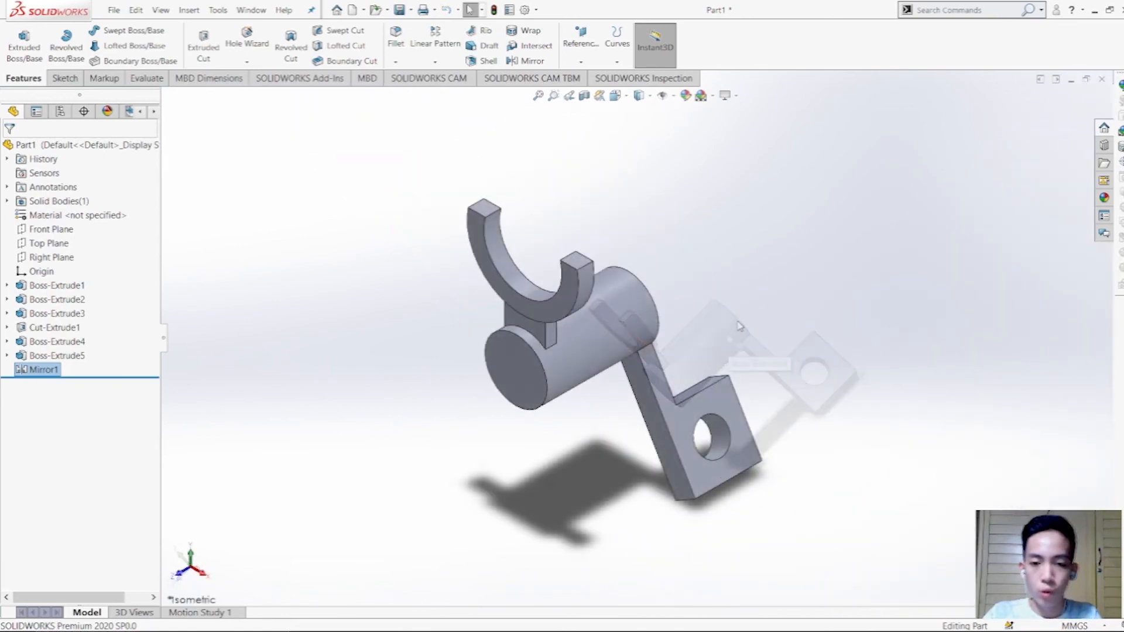
{"action": "scroll", "coordinate": [707, 320], "scroll_direction": "down", "scroll_amount": 2}
{"action": "scroll", "coordinate": [635, 338], "scroll_direction": "up", "scroll_amount": 4}
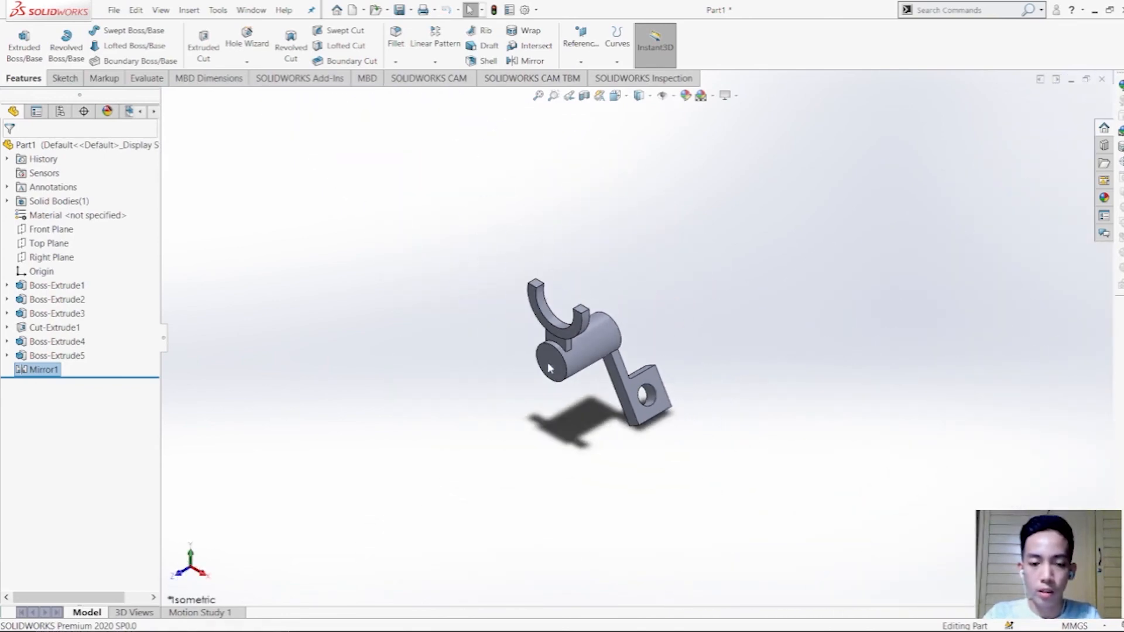
{"action": "scroll", "coordinate": [586, 358], "scroll_direction": "down", "scroll_amount": 3}
{"action": "scroll", "coordinate": [801, 353], "scroll_direction": "up", "scroll_amount": 2}
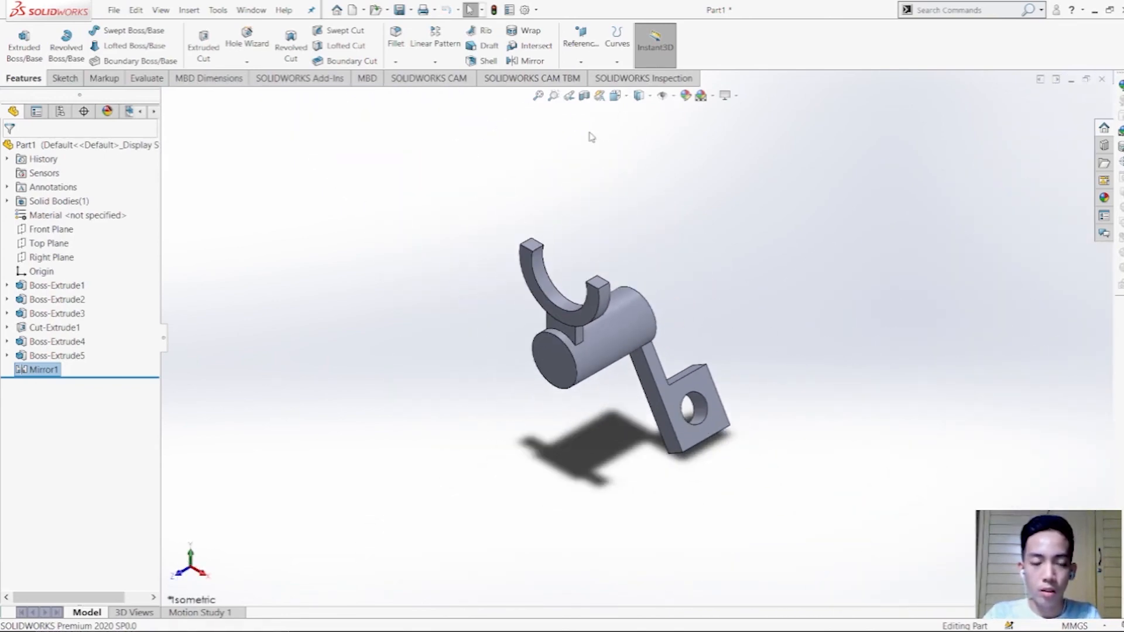
{"action": "scroll", "coordinate": [769, 363], "scroll_direction": "down", "scroll_amount": 2}
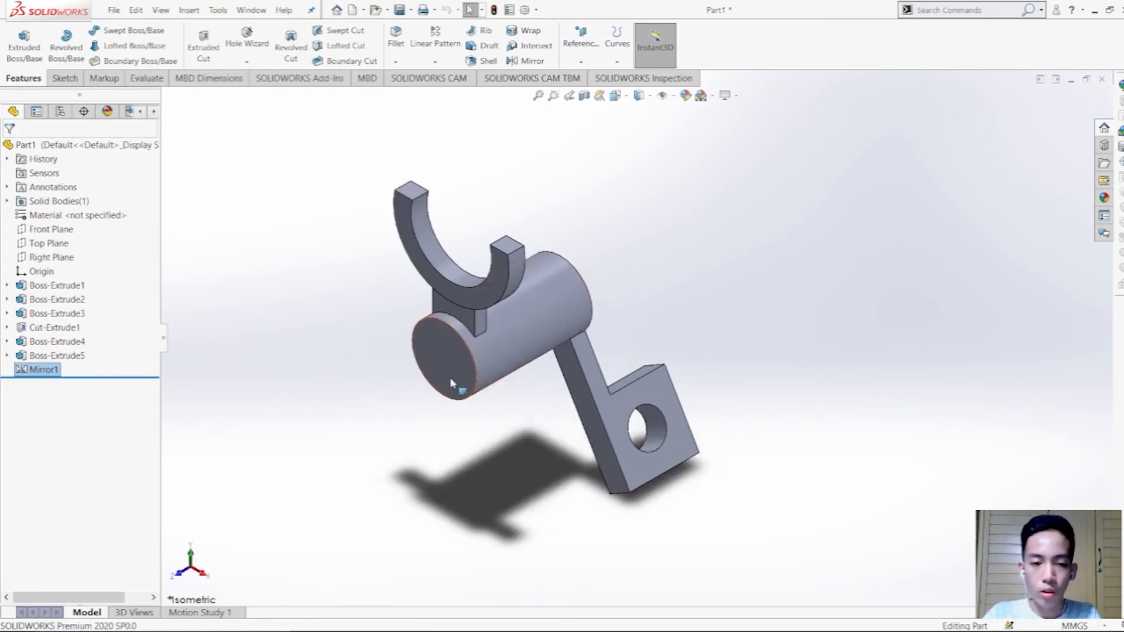
Step: Check the bore in the ACTIVITY 4.png reference drawing and sketch an origin-centred circle of about 8.3 mm radius on the cylinder's front face
{"action": "key", "text": "alt+Tab"}
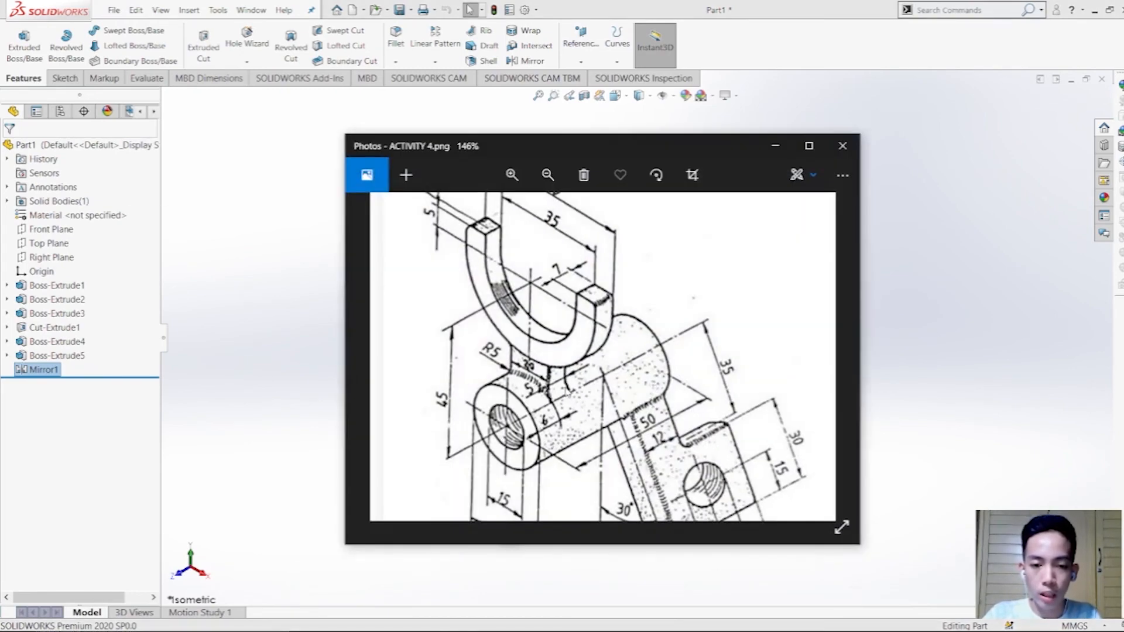
{"action": "key", "text": "alt+Tab"}
{"action": "key", "text": "alt+Tab"}
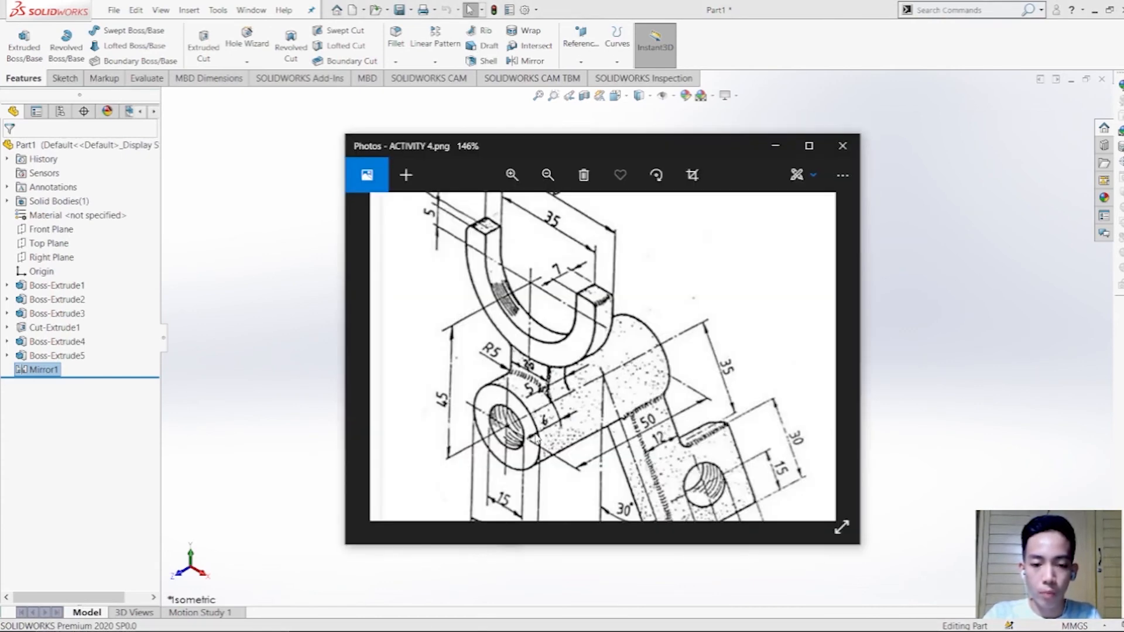
{"action": "key", "text": "alt+Tab"}
{"action": "left_click", "coordinate": [456, 376]}
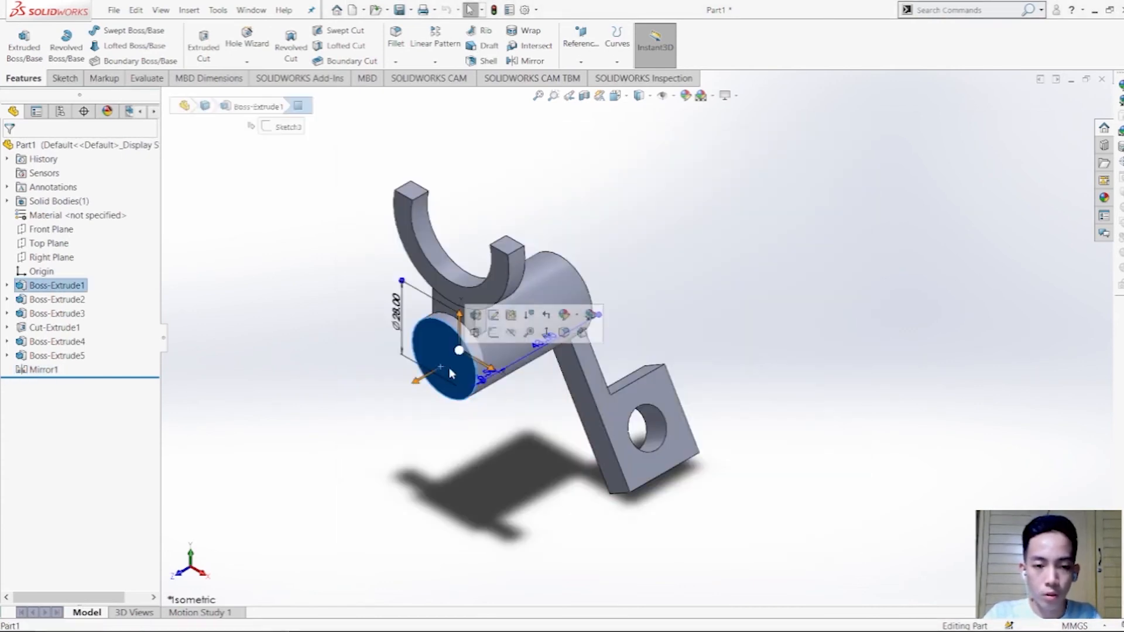
{"action": "right_click", "coordinate": [457, 376]}
{"action": "left_click", "coordinate": [484, 334]}
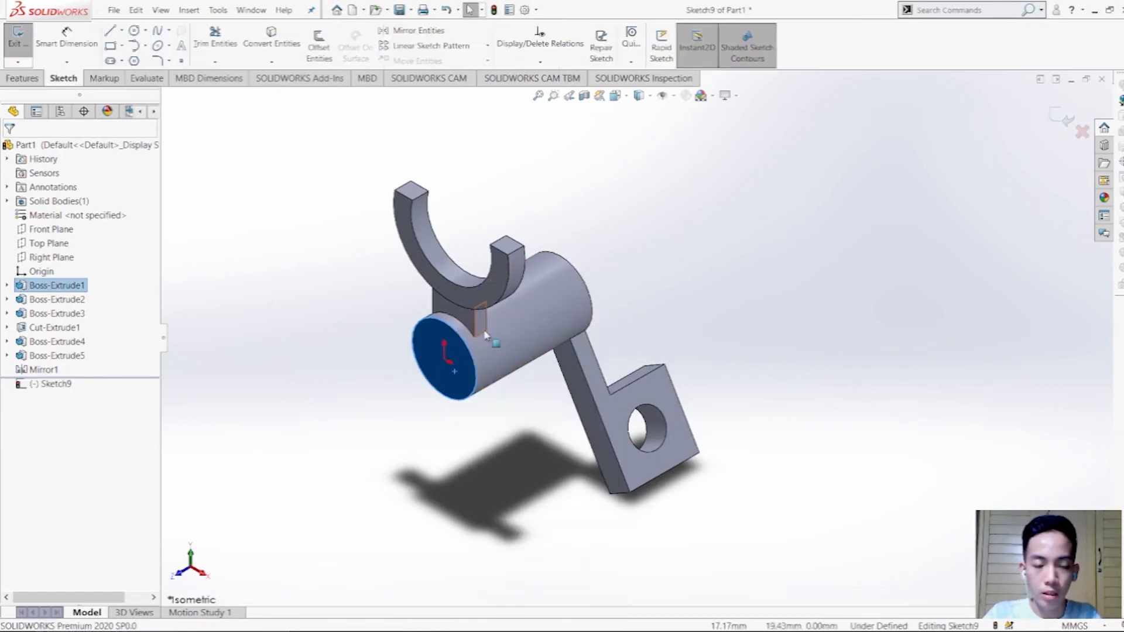
{"action": "left_click", "coordinate": [135, 33]}
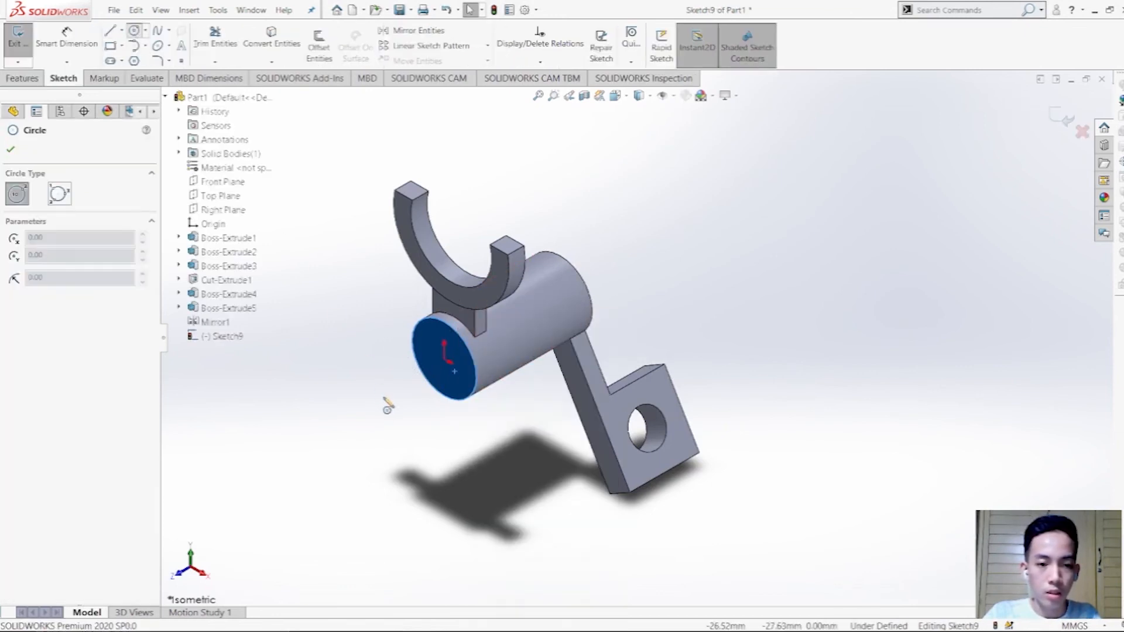
{"action": "scroll", "coordinate": [384, 399], "scroll_direction": "down", "scroll_amount": 2}
{"action": "left_click", "coordinate": [597, 316]}
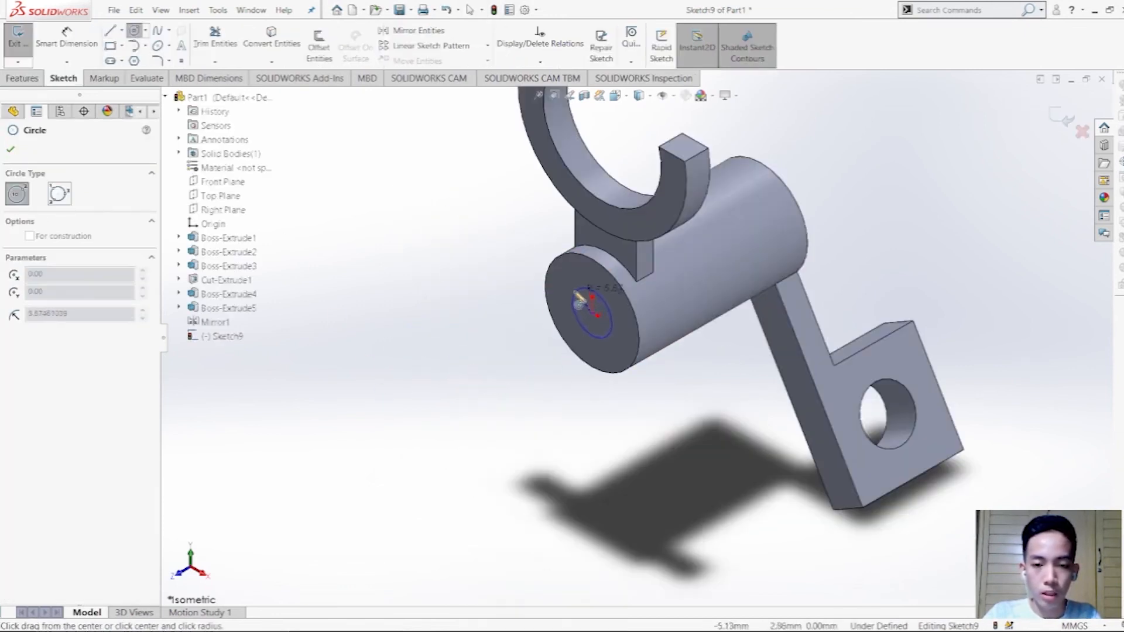
{"action": "left_click", "coordinate": [571, 285]}
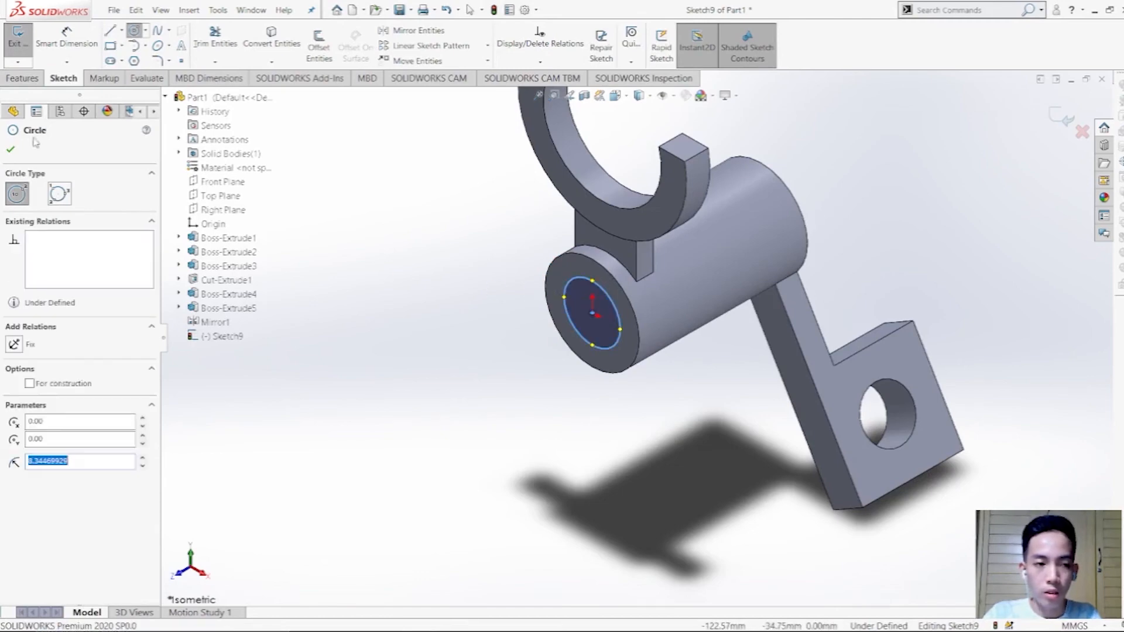
Step: Dimension the circle on the cylinder's front face to a 15 mm diameter
{"action": "left_click", "coordinate": [66, 38]}
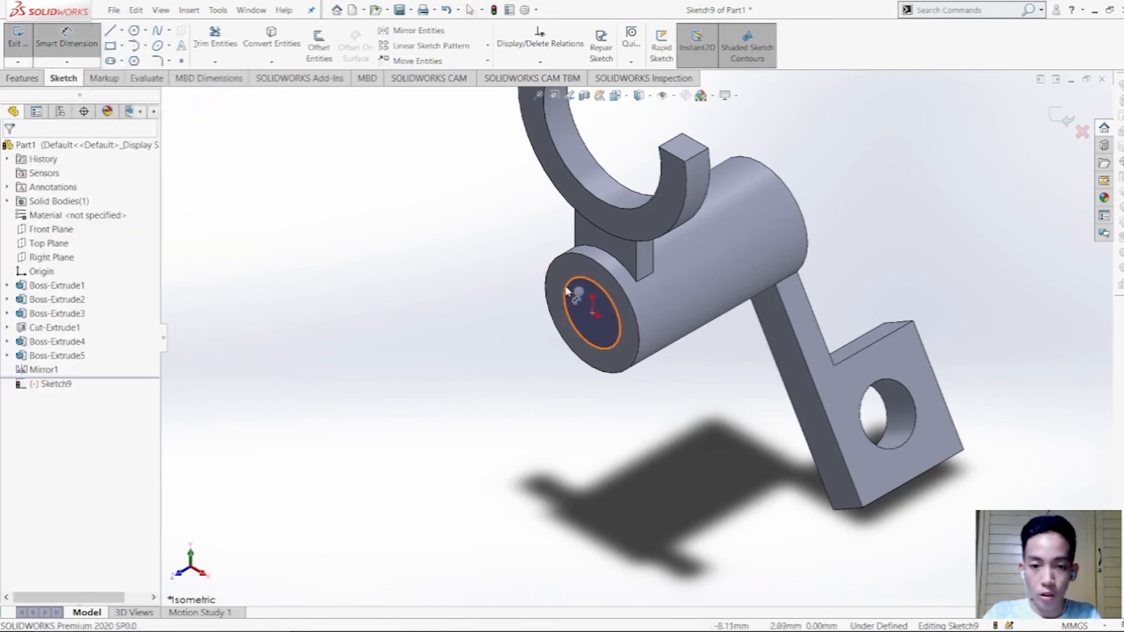
{"action": "left_click", "coordinate": [552, 291]}
{"action": "left_click", "coordinate": [506, 269]}
{"action": "type", "text": "15"}
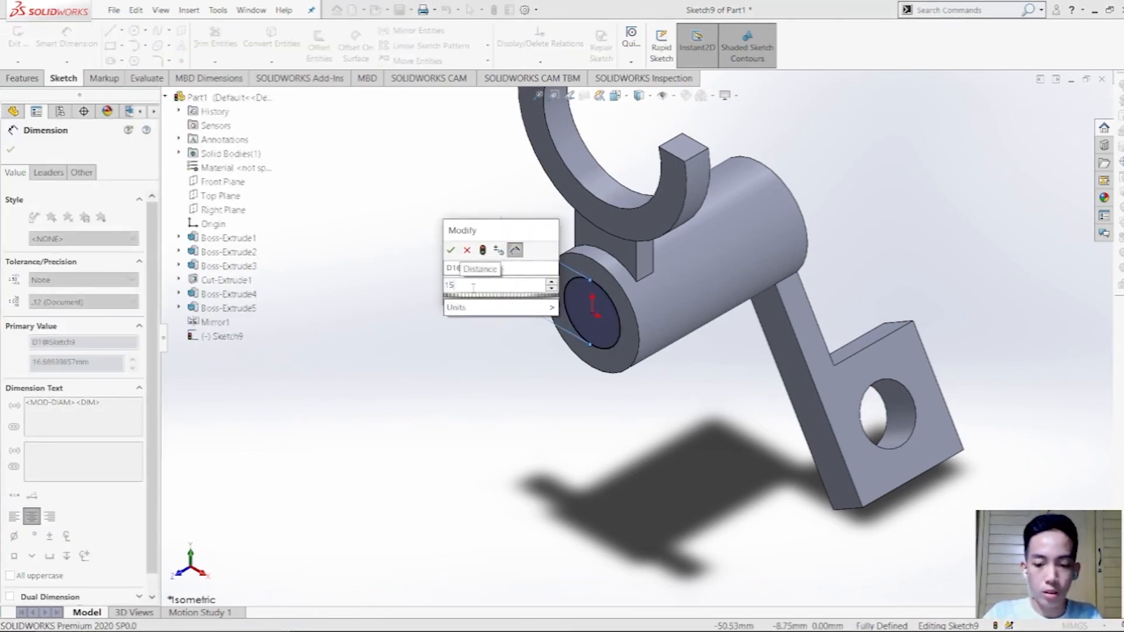
{"action": "key", "text": "Return"}
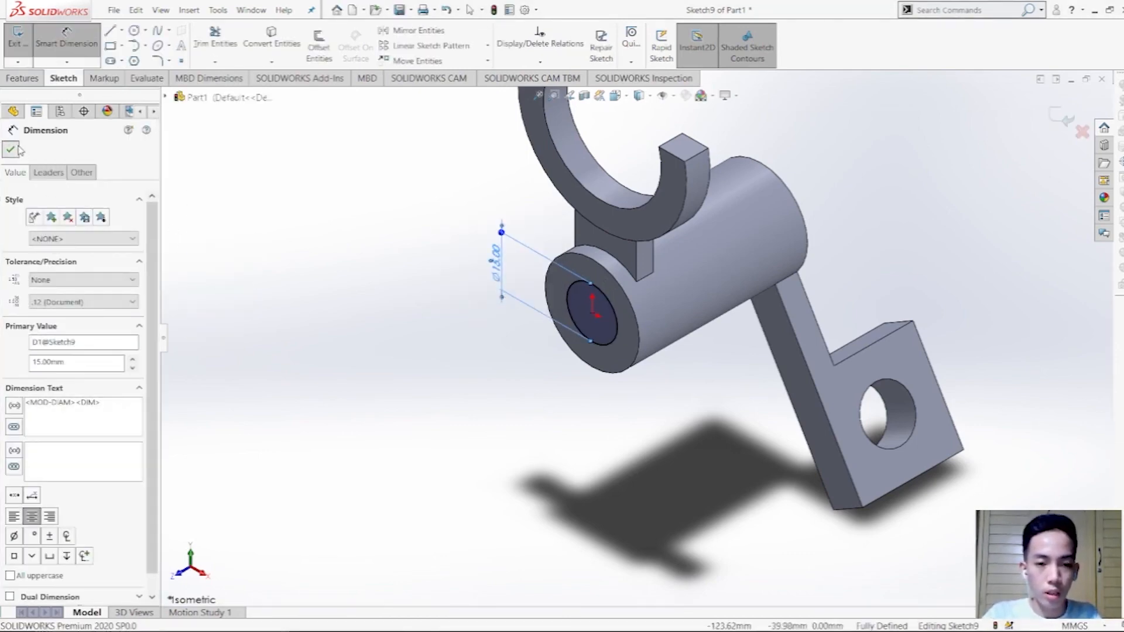
{"action": "left_click", "coordinate": [13, 150]}
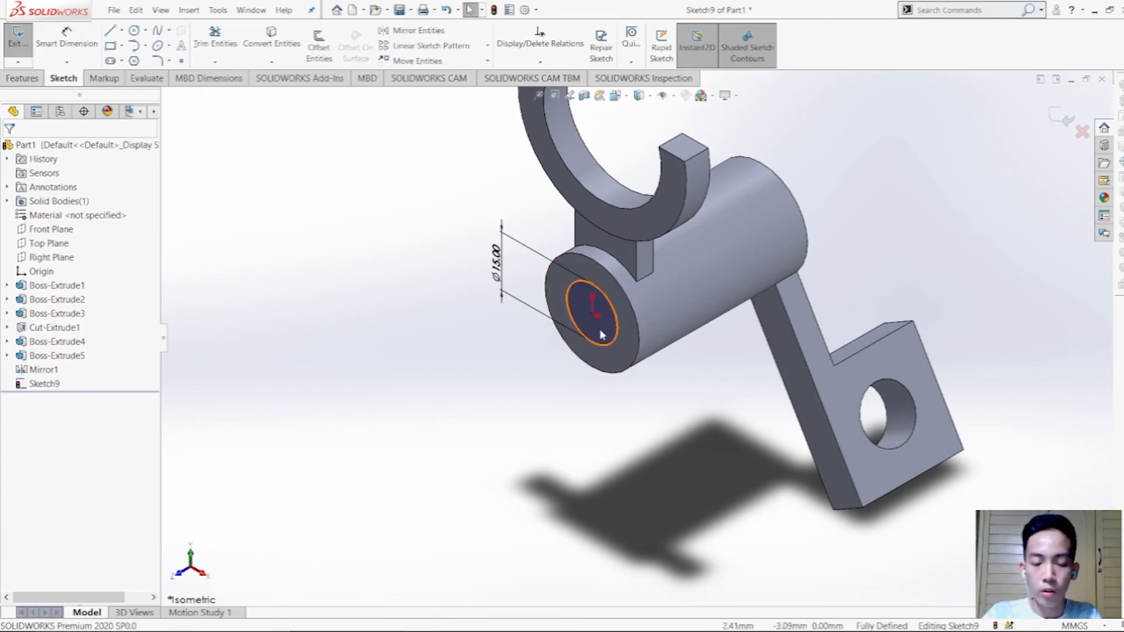
Step: Recheck the ACTIVITY 4.png reference drawing and cut the 15 mm circle through the cylinder with an Up To Next extruded cut
{"action": "key", "text": "alt+Tab"}
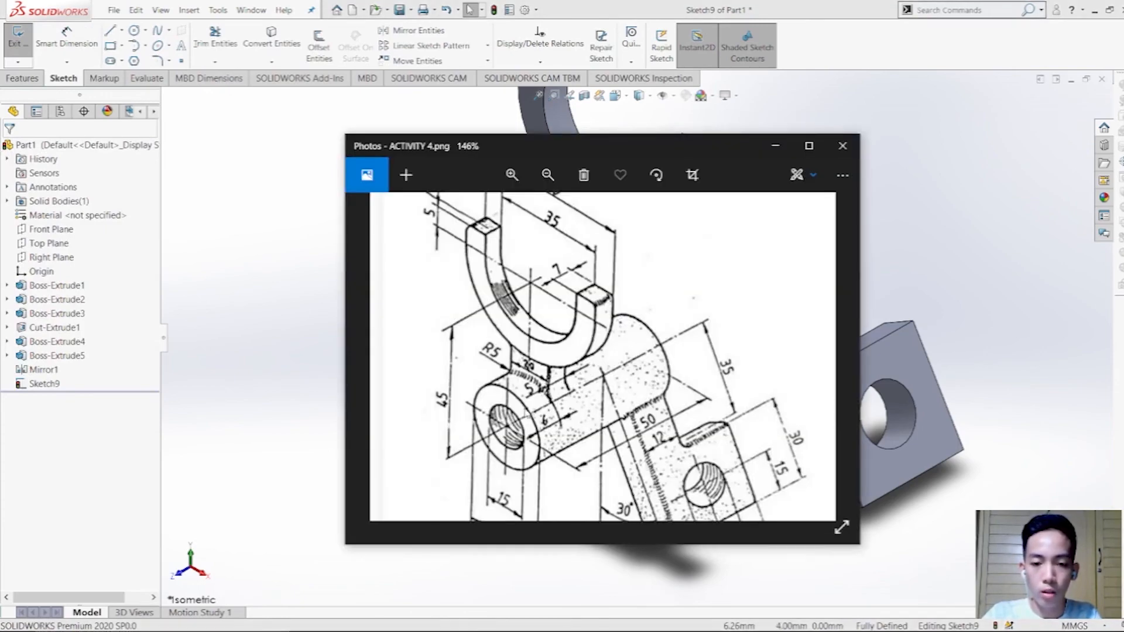
{"action": "key", "text": "alt+Tab"}
{"action": "middle_click_drag", "start_coordinate": [835, 231], "coordinate": [762, 195]}
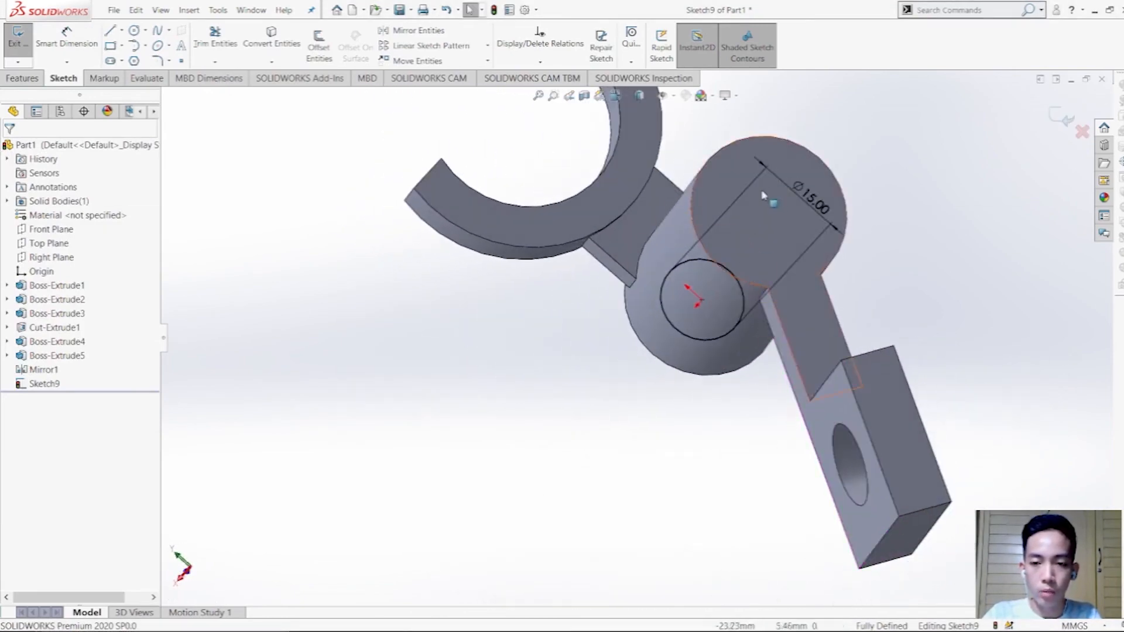
{"action": "middle_click_drag", "start_coordinate": [622, 434], "coordinate": [804, 393]}
{"action": "key", "text": "space"}
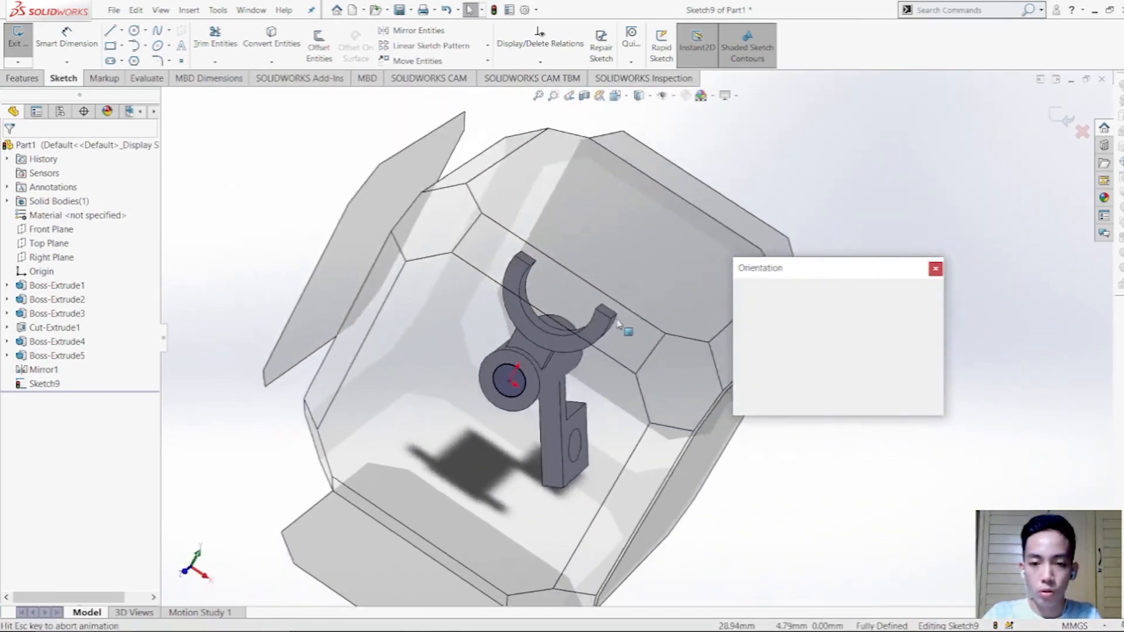
{"action": "left_click", "coordinate": [564, 409]}
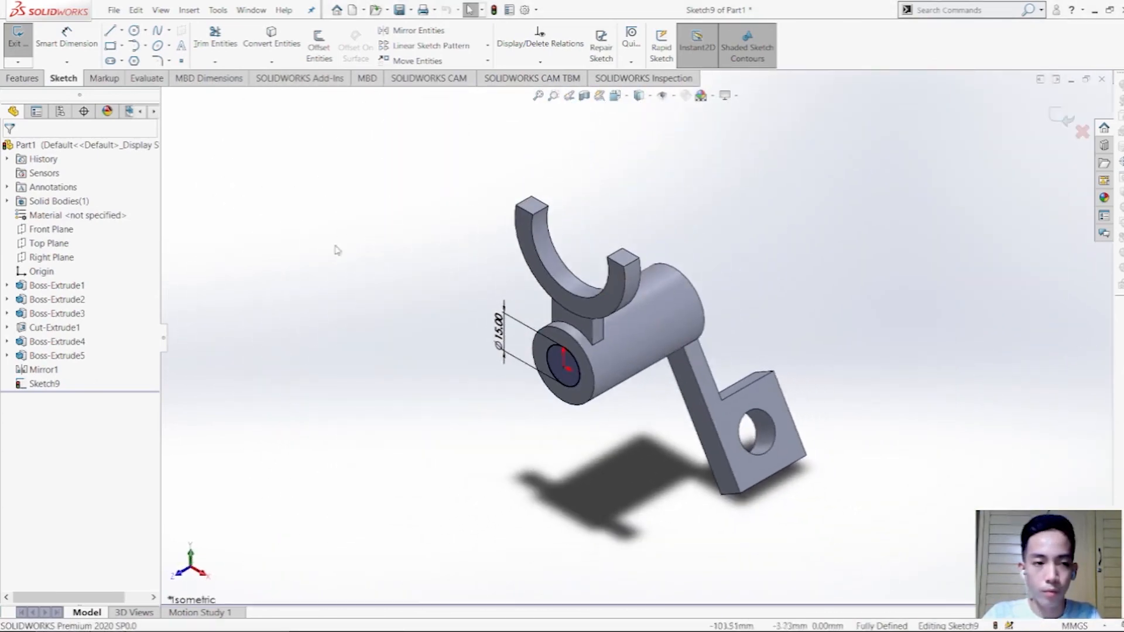
{"action": "left_click", "coordinate": [24, 78]}
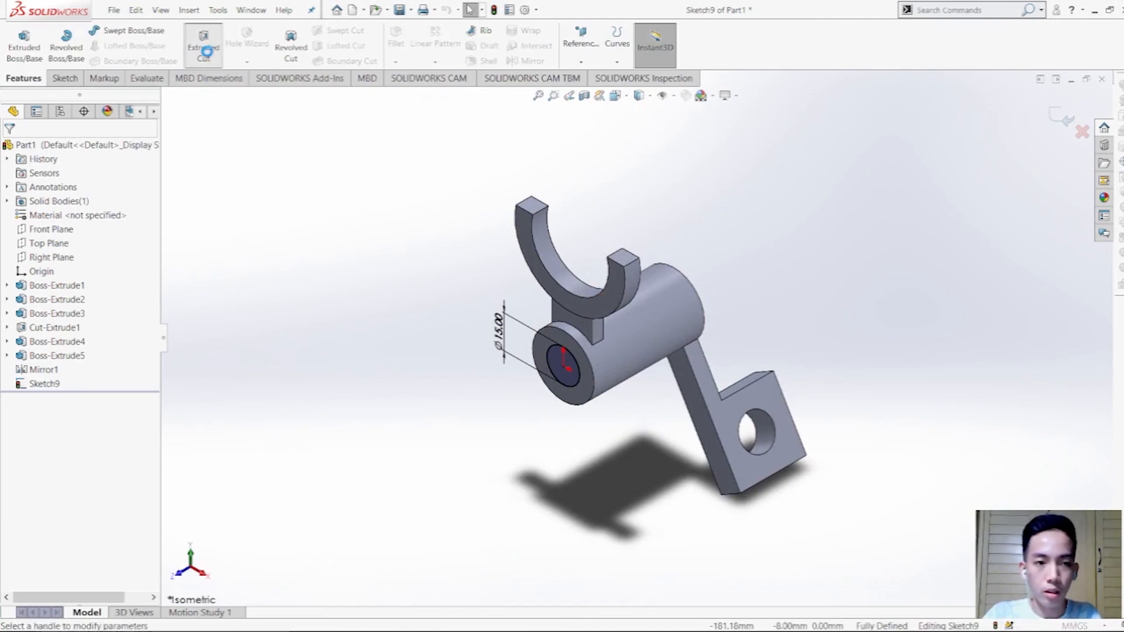
{"action": "left_click", "coordinate": [203, 44]}
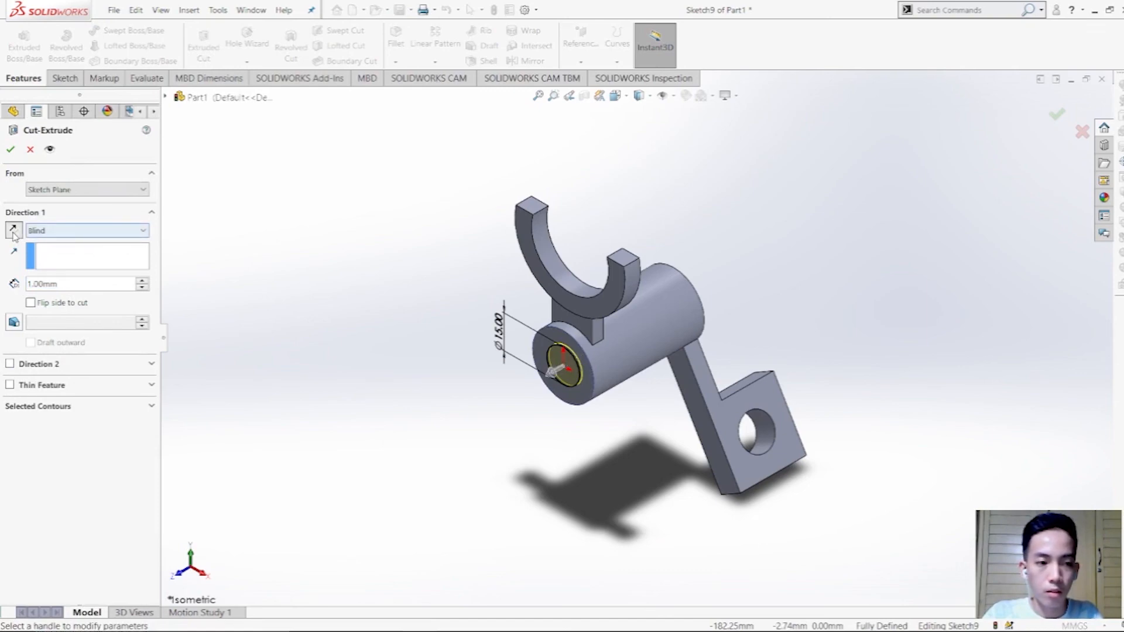
{"action": "left_click", "coordinate": [61, 232]}
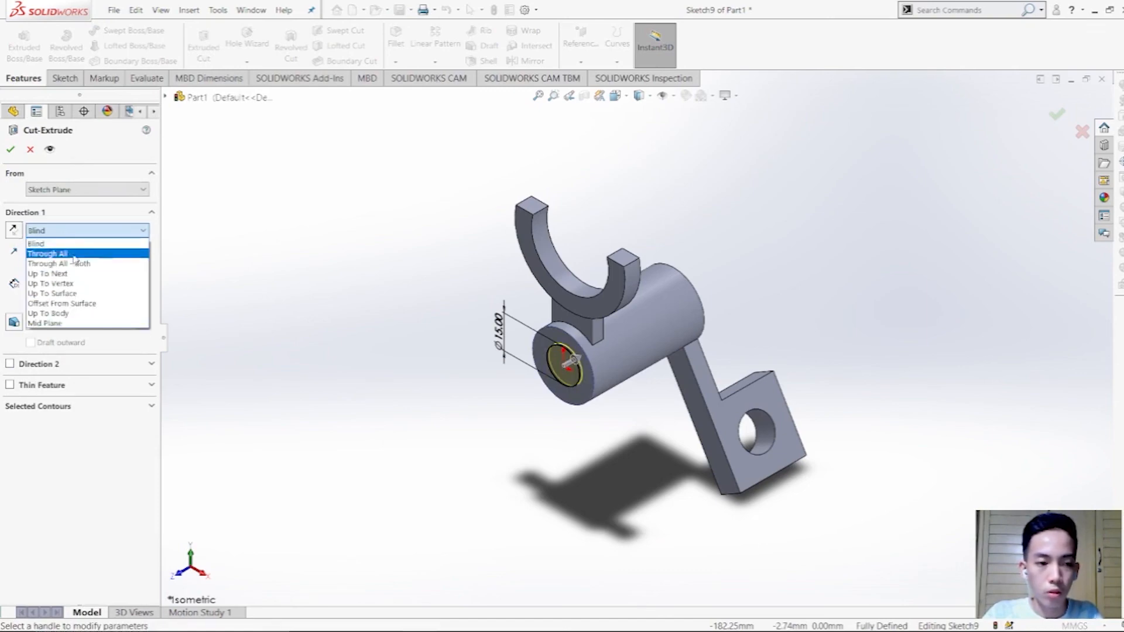
{"action": "left_click", "coordinate": [49, 274]}
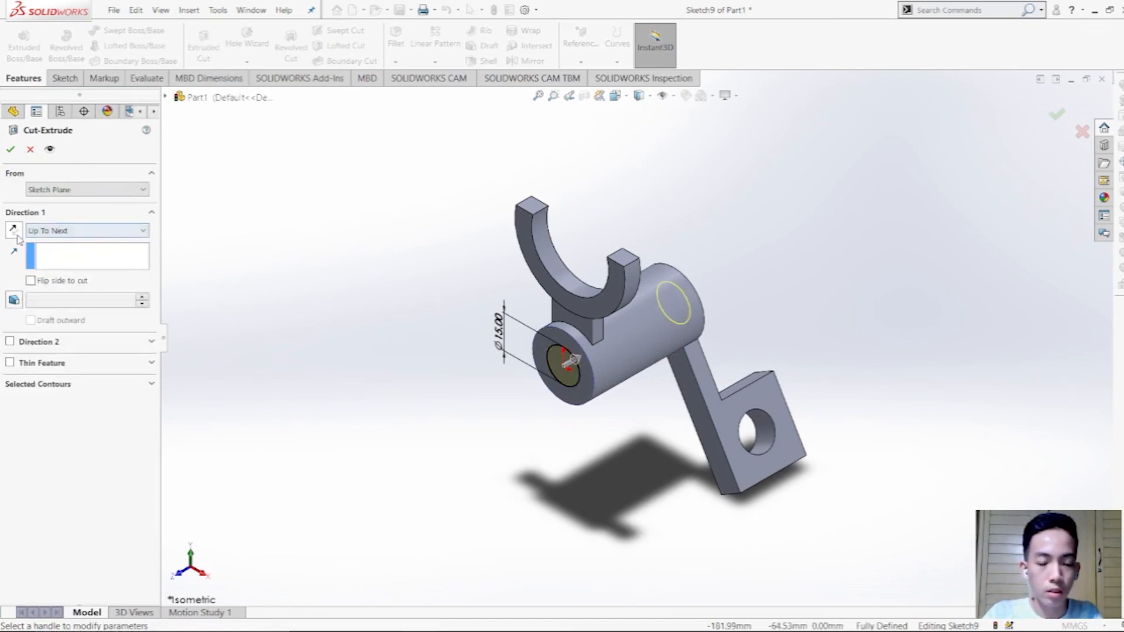
{"action": "left_click", "coordinate": [10, 150]}
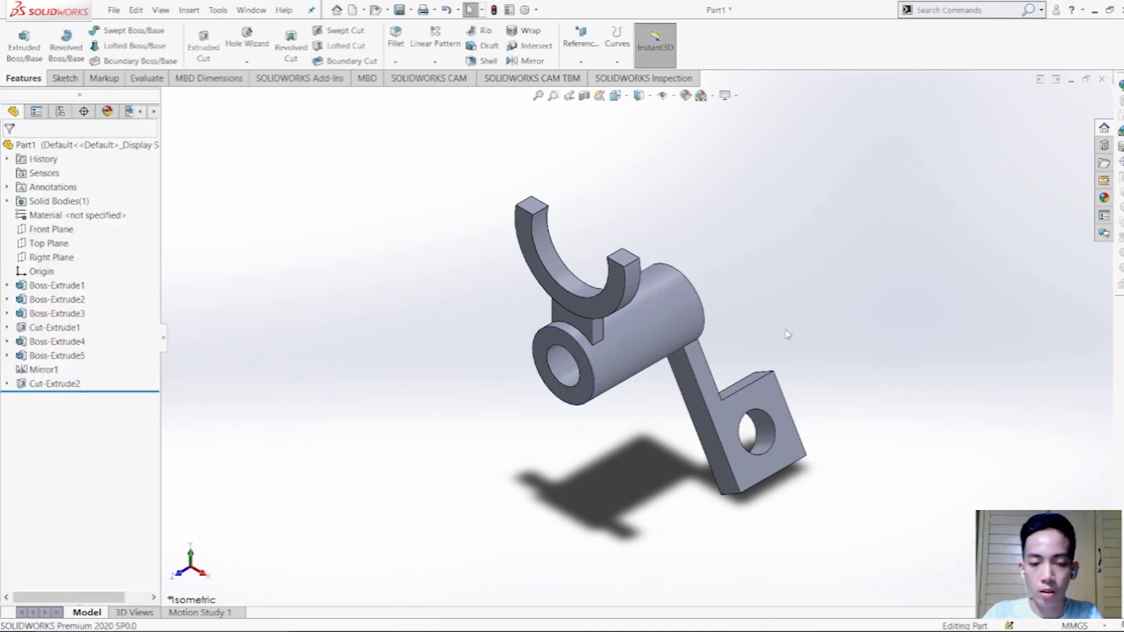
Step: Check the fillet radius between the fork neck and the cylinder in the ACTIVITY 4.png reference drawing
{"action": "scroll", "coordinate": [647, 354], "scroll_direction": "down", "scroll_amount": 2}
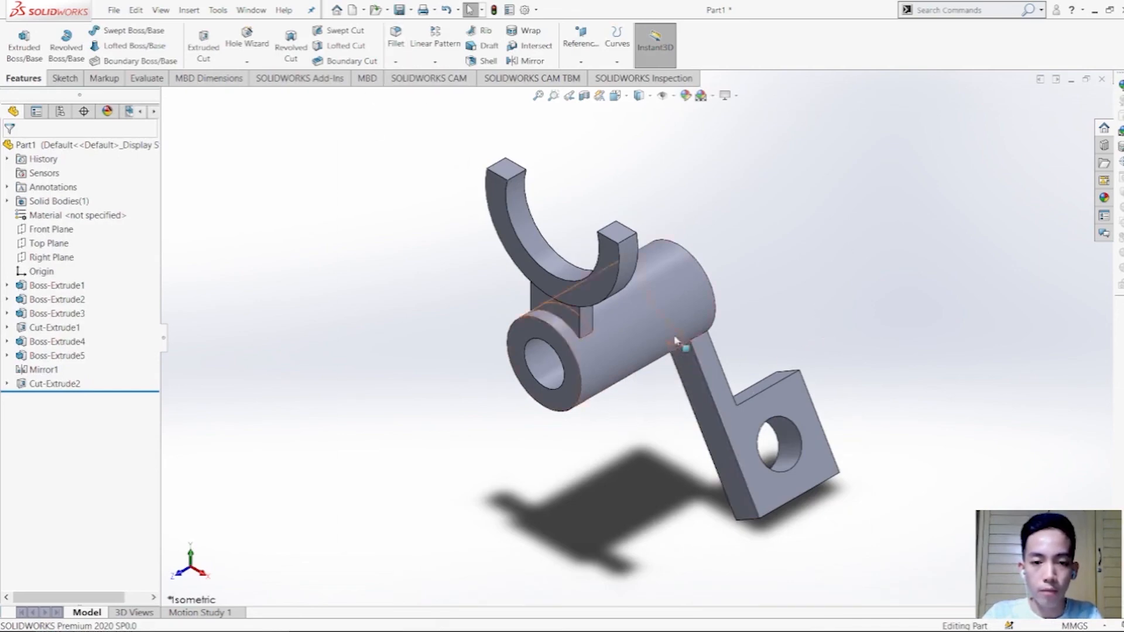
{"action": "key", "text": "alt+Tab"}
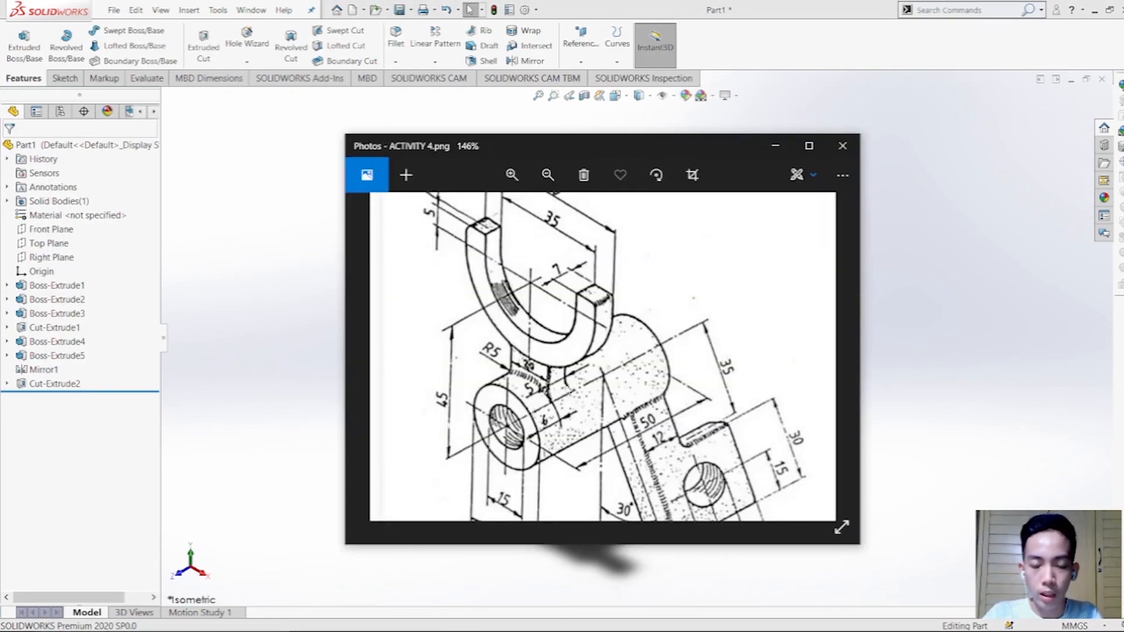
{"action": "key", "text": "alt+Tab"}
{"action": "key", "text": "alt+Tab"}
{"action": "key", "text": "alt+Tab"}
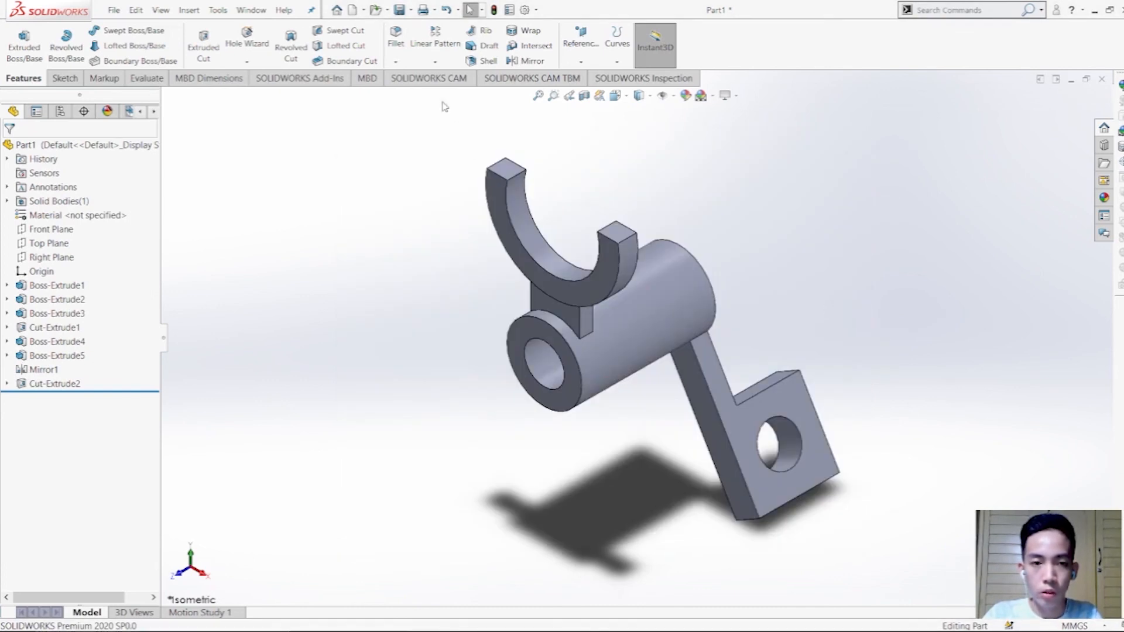
Step: Fillet the two side edges where the fork's neck meets the cylinder with a symmetric 5 mm radius
{"action": "left_click", "coordinate": [586, 341]}
{"action": "middle_click_drag", "start_coordinate": [459, 377], "coordinate": [571, 326]}
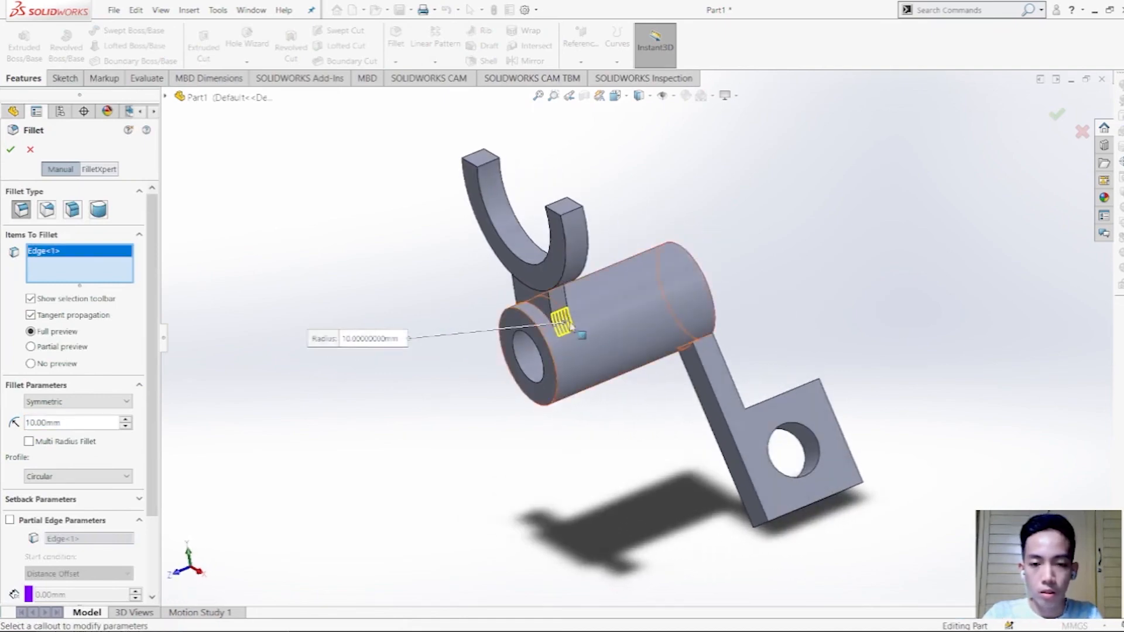
{"action": "scroll", "coordinate": [570, 328], "scroll_direction": "up", "scroll_amount": 2}
{"action": "scroll", "coordinate": [570, 328], "scroll_direction": "down", "scroll_amount": 8}
{"action": "middle_click_drag", "start_coordinate": [830, 547], "coordinate": [848, 544]}
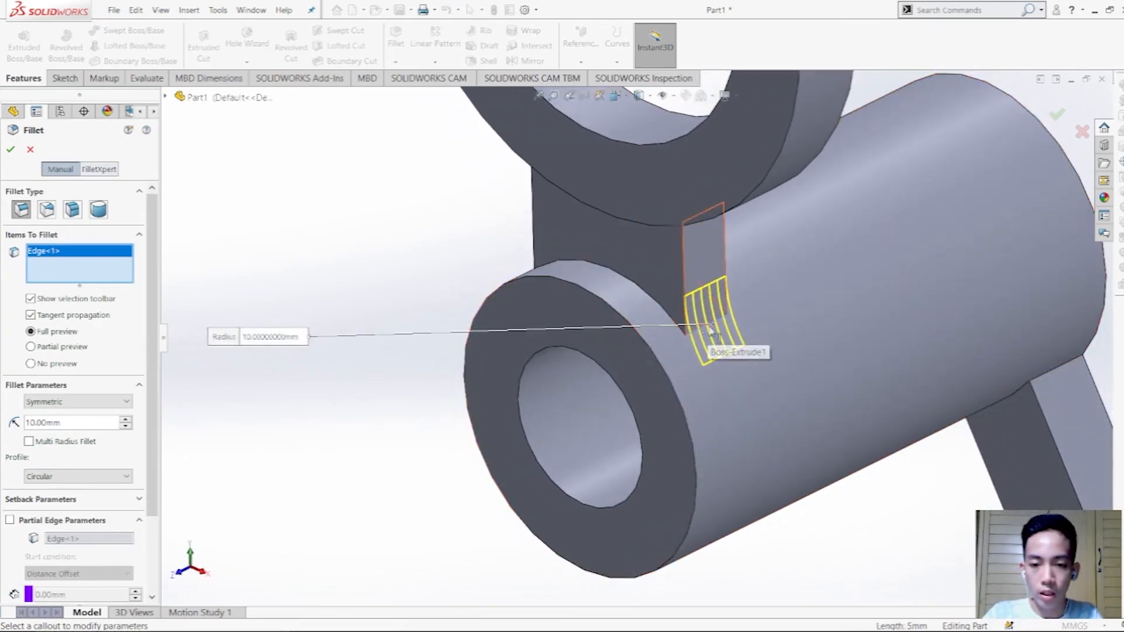
{"action": "middle_click_drag", "start_coordinate": [431, 269], "coordinate": [477, 258]}
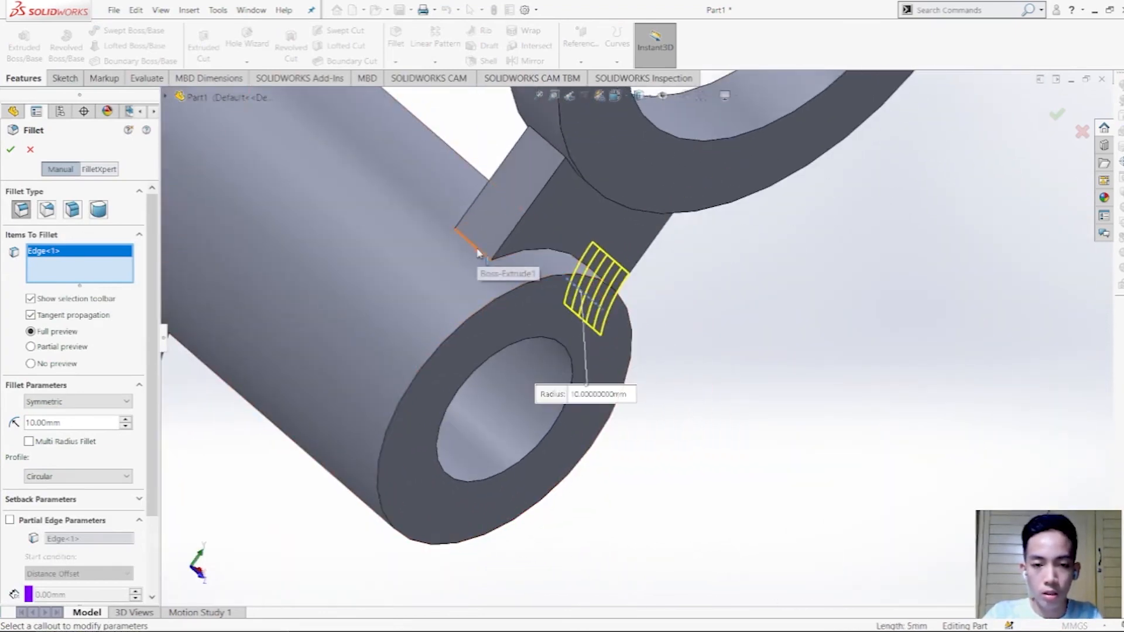
{"action": "left_click", "coordinate": [487, 262]}
{"action": "left_click", "coordinate": [73, 422]}
{"action": "type", "text": "5"}
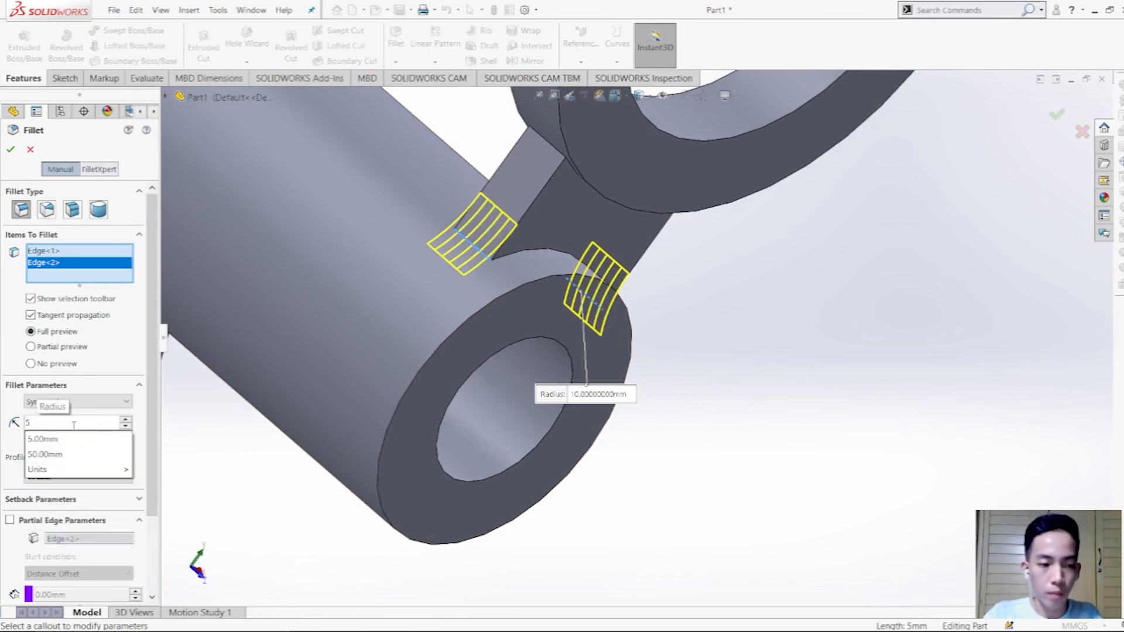
{"action": "key", "text": "Return"}
{"action": "middle_click_drag", "start_coordinate": [682, 396], "coordinate": [344, 350]}
{"action": "left_click", "coordinate": [10, 151]}
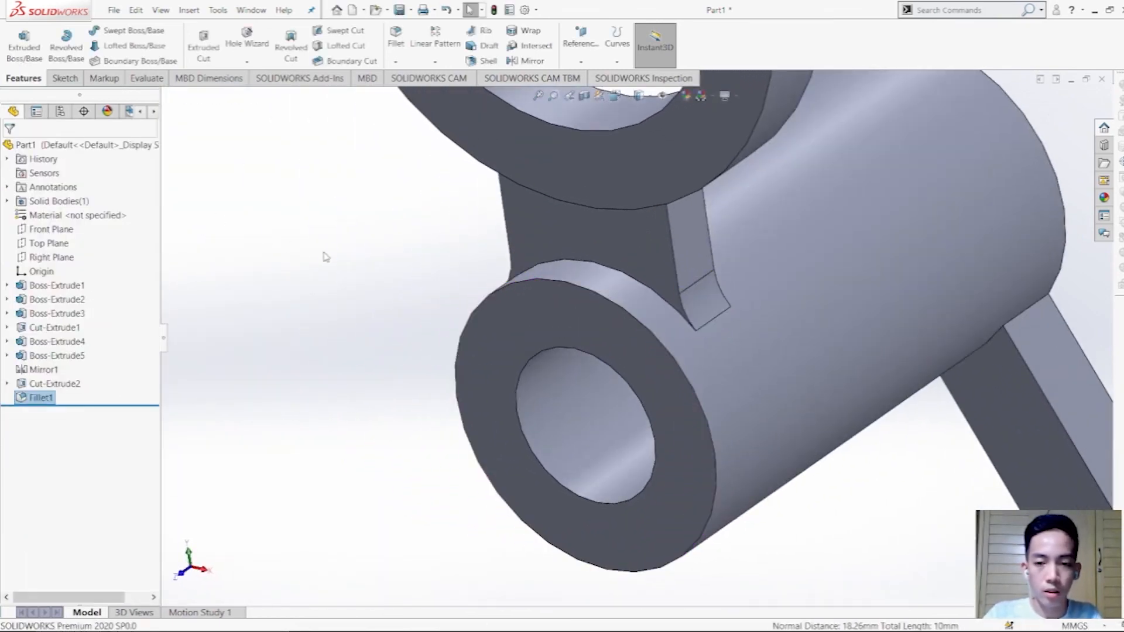
Step: Return to the isometric view and examine the whole filleted bracket
{"action": "scroll", "coordinate": [460, 333], "scroll_direction": "up", "scroll_amount": 6}
{"action": "key", "text": "space"}
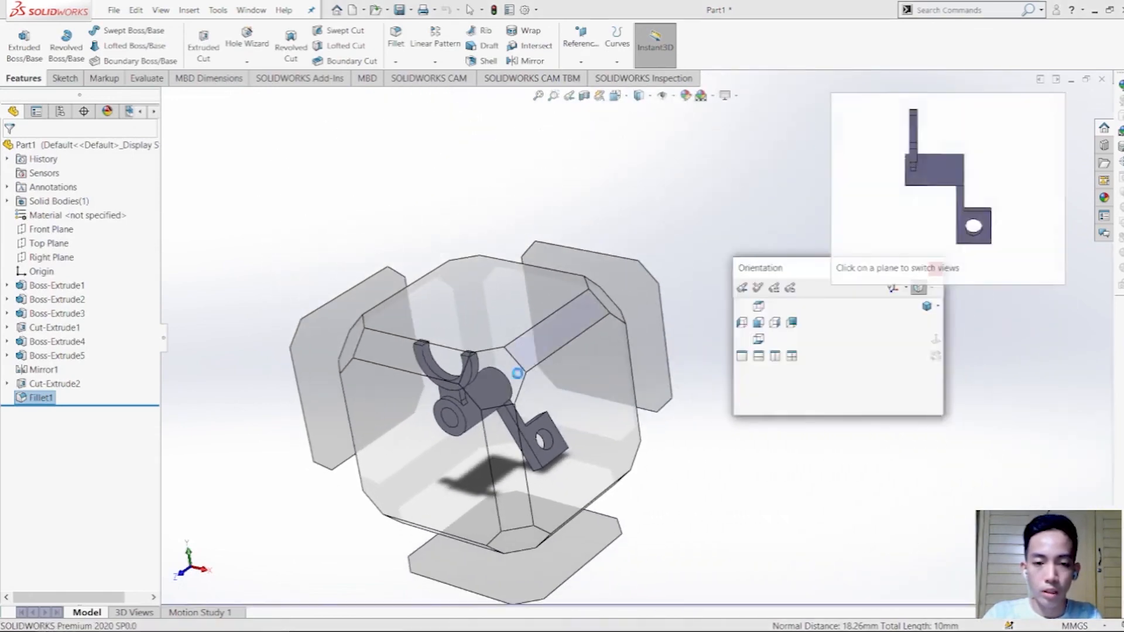
{"action": "key", "text": "Escape"}
{"action": "key", "text": "ctrl+7"}
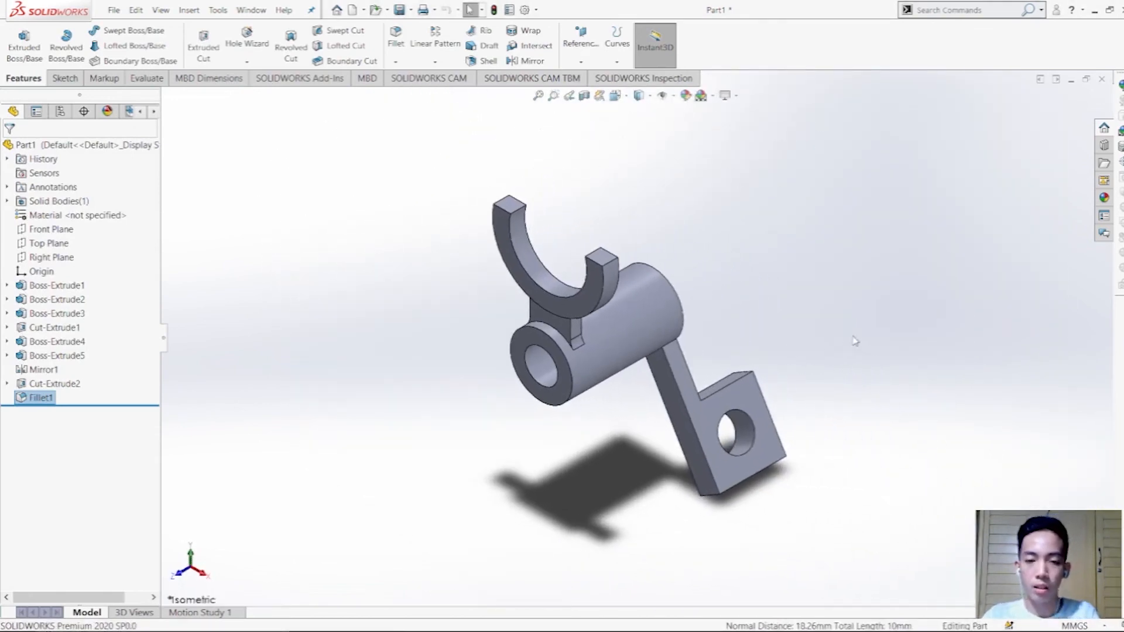
{"action": "key", "text": "z"}
{"action": "scroll", "coordinate": [847, 354], "scroll_direction": "down", "scroll_amount": 1}
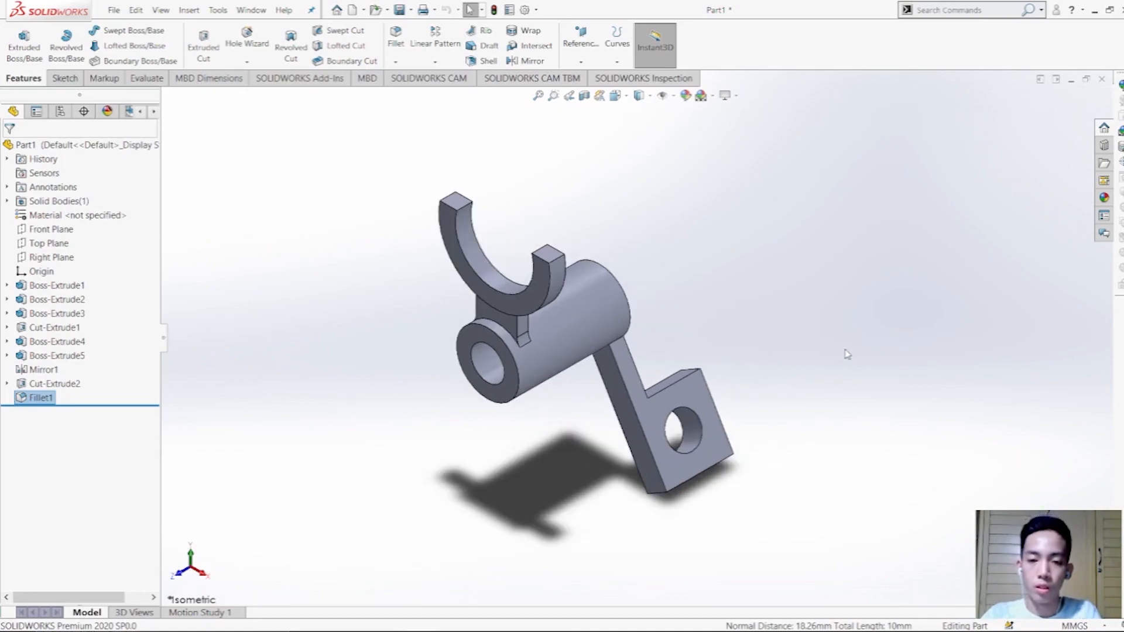